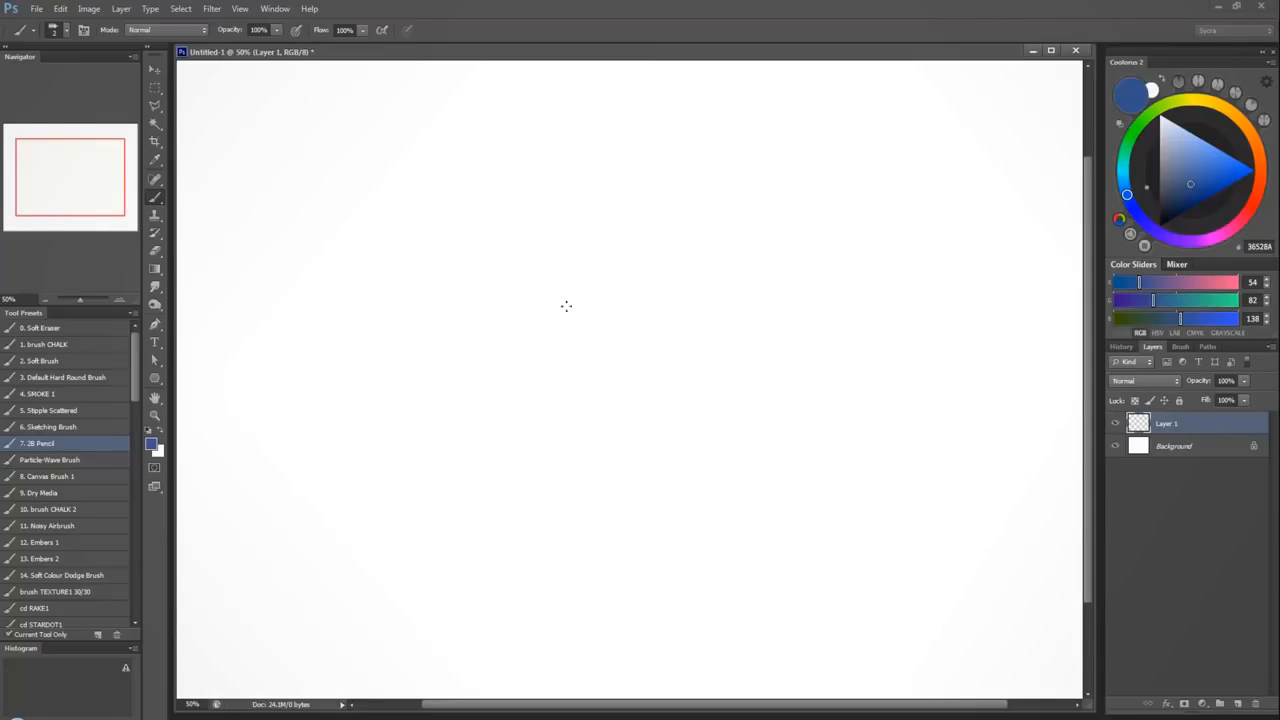
Sketch a cube in perspective on Layer 1 with the blue 2B Pencil brush, showing its front, top and side faces.
mouse_move(566, 345)
mouse_down()
mouse_move(563, 366)
mouse_move(562, 276)
mouse_move(689, 274)
mouse_move(691, 386)
mouse_move(660, 403)
mouse_move(571, 403)
mouse_move(562, 314)
mouse_move(684, 409)
mouse_move(695, 270)
mouse_move(568, 272)
mouse_move(657, 206)
mouse_up()
mouse_move(558, 275)
mouse_down()
mouse_move(645, 209)
mouse_move(760, 206)
mouse_move(697, 266)
mouse_up()
drag(765, 205, 700, 268)
drag(757, 216, 760, 339)
drag(705, 408, 762, 328)
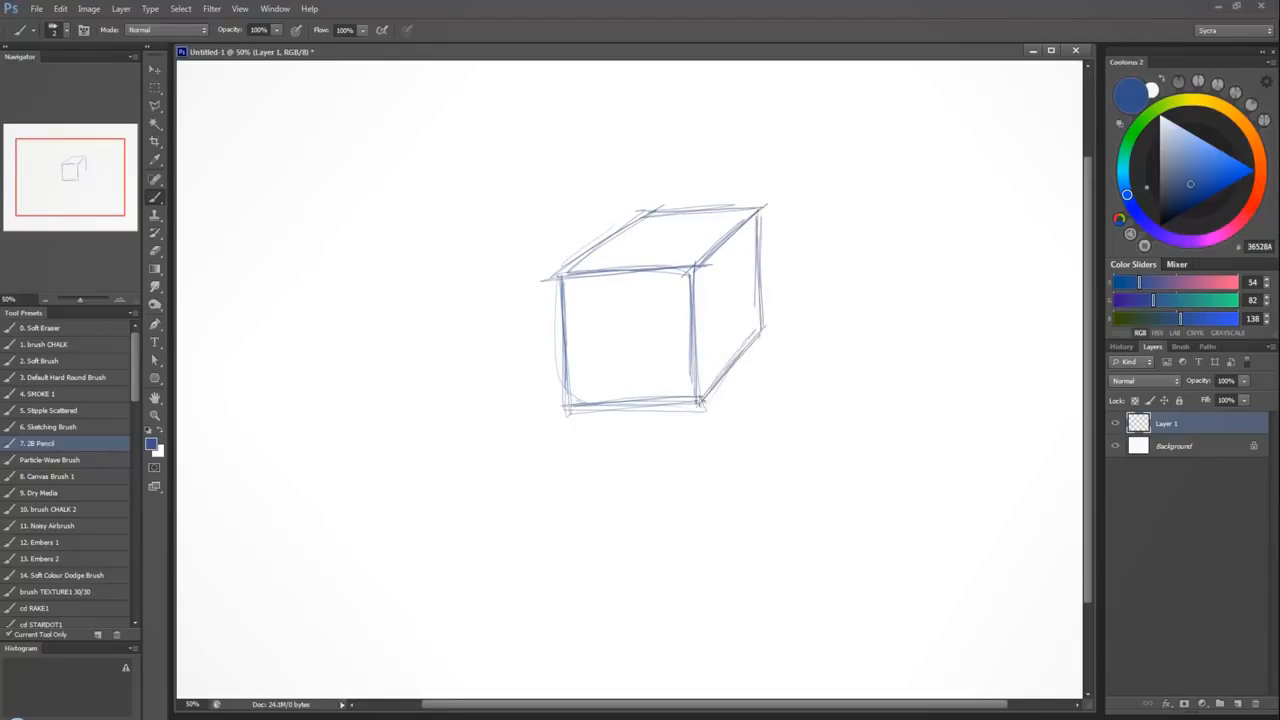
mouse_move(761, 208)
mouse_down()
mouse_move(762, 353)
mouse_move(700, 417)
mouse_up()
drag(565, 391, 703, 400)
drag(703, 400, 559, 408)
drag(566, 270, 688, 259)
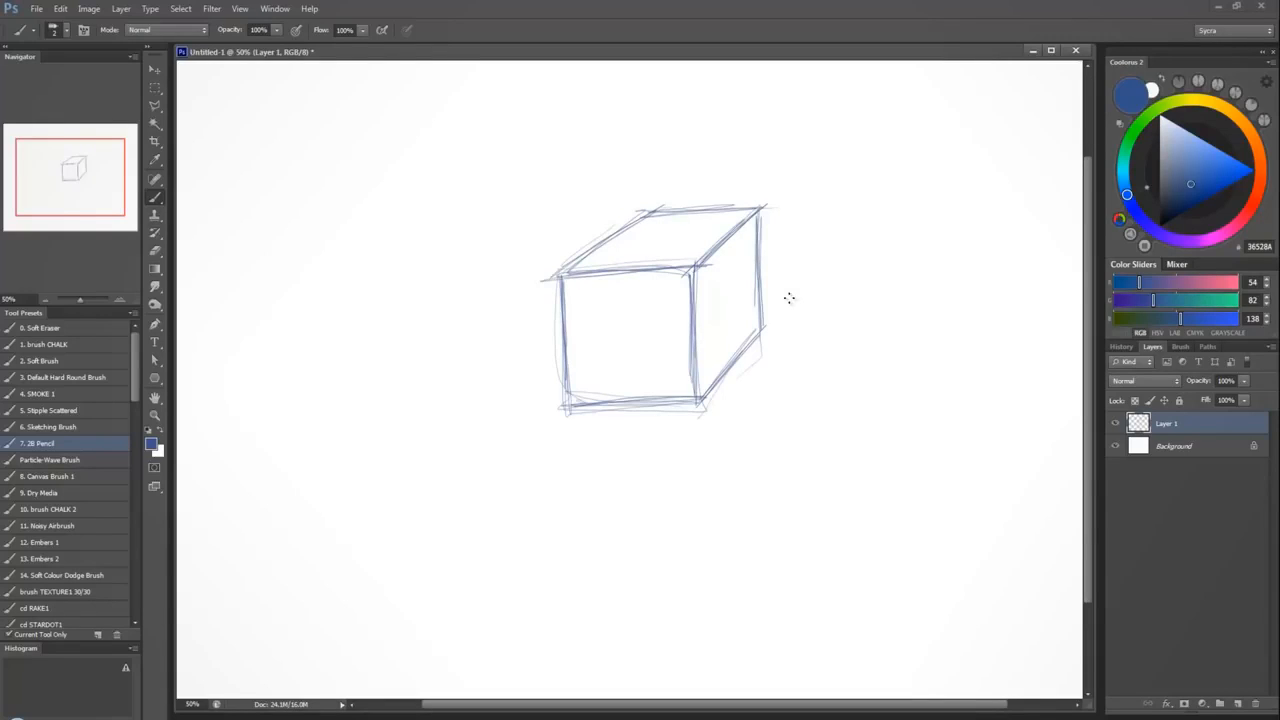
Sketch the top ellipse and two vertical sides of a cylinder beside the cube.
mouse_move(823, 274)
mouse_down()
mouse_move(963, 266)
mouse_move(829, 277)
mouse_move(960, 260)
mouse_move(868, 256)
mouse_move(876, 296)
mouse_up()
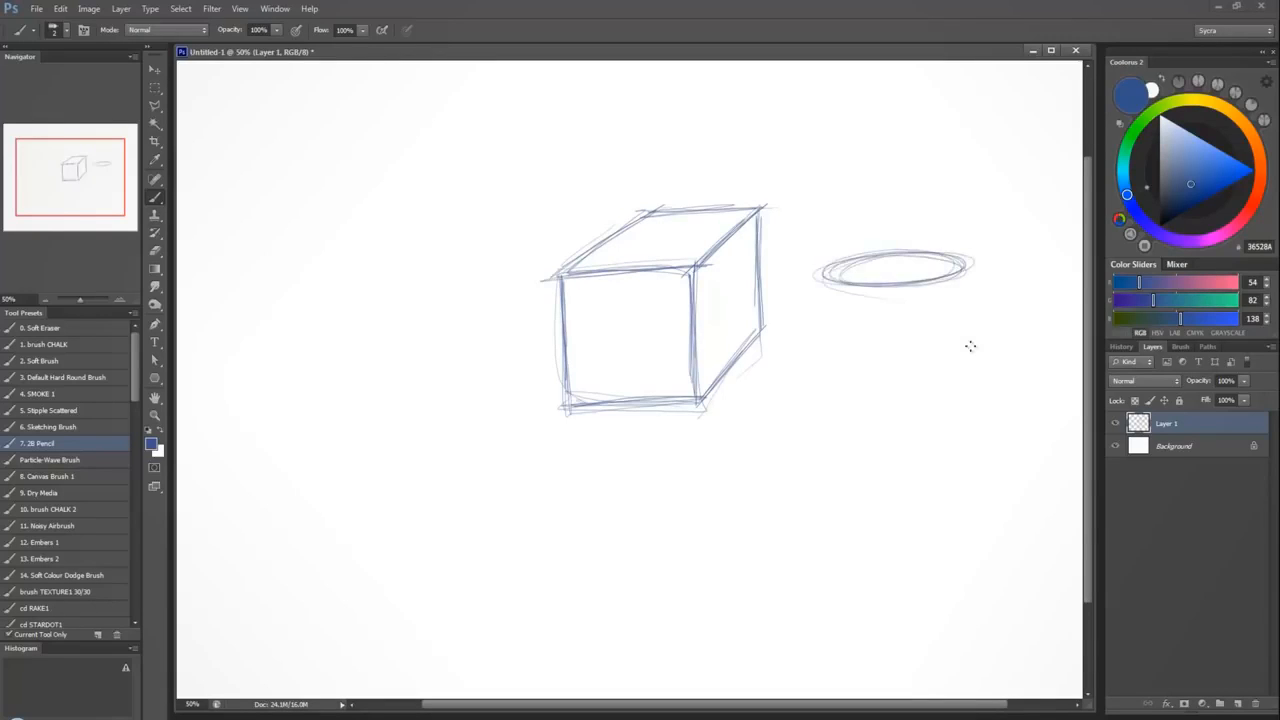
mouse_move(940, 363)
mouse_down()
mouse_move(988, 380)
mouse_move(835, 385)
mouse_up()
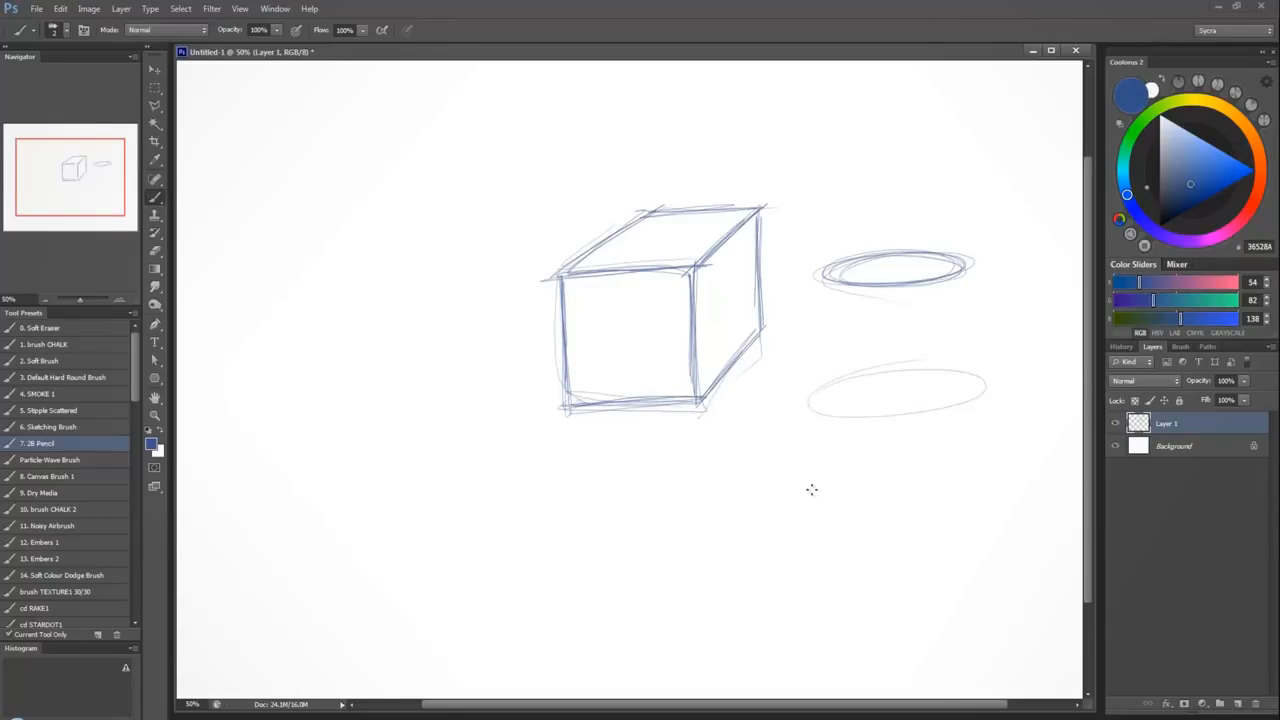
key(ctrl+z)
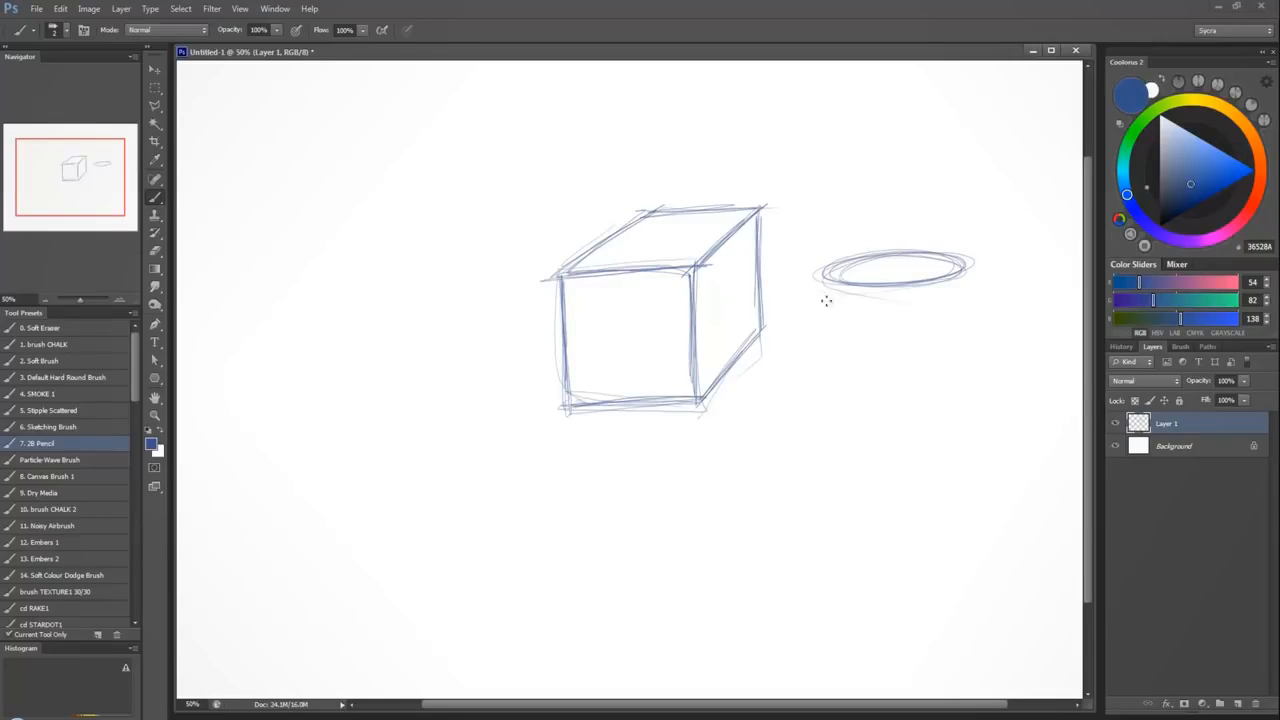
drag(822, 272, 825, 442)
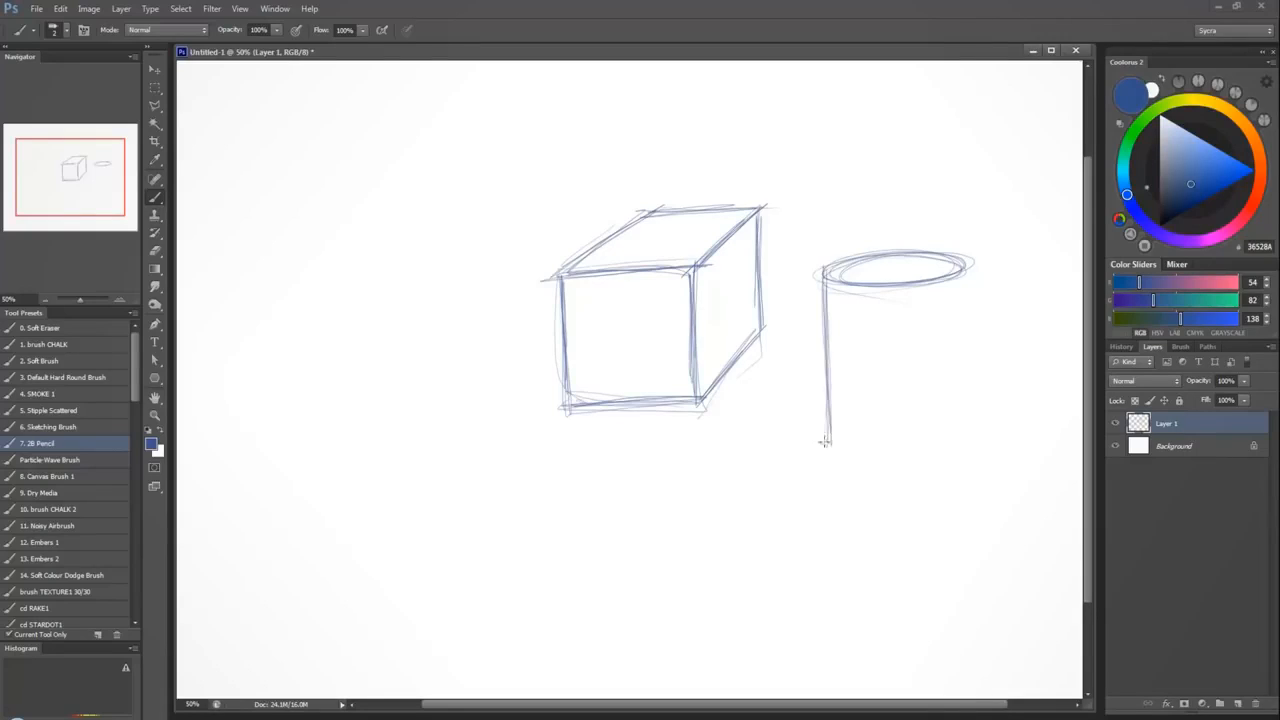
mouse_move(966, 286)
mouse_down()
mouse_move(963, 382)
mouse_move(954, 328)
mouse_move(961, 422)
mouse_move(963, 279)
mouse_move(965, 426)
mouse_up()
Close the cylinder with a bottom ellipse and darken its front curve and outer side.
drag(830, 432, 938, 413)
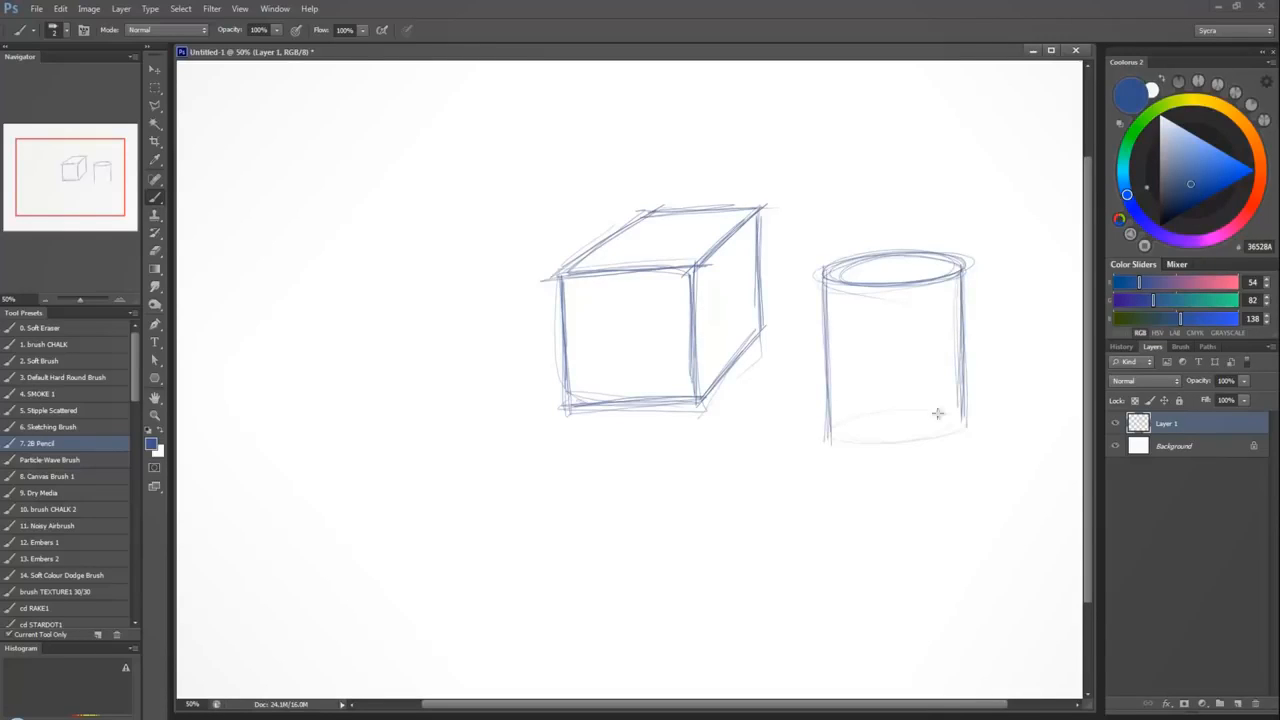
drag(826, 438, 958, 428)
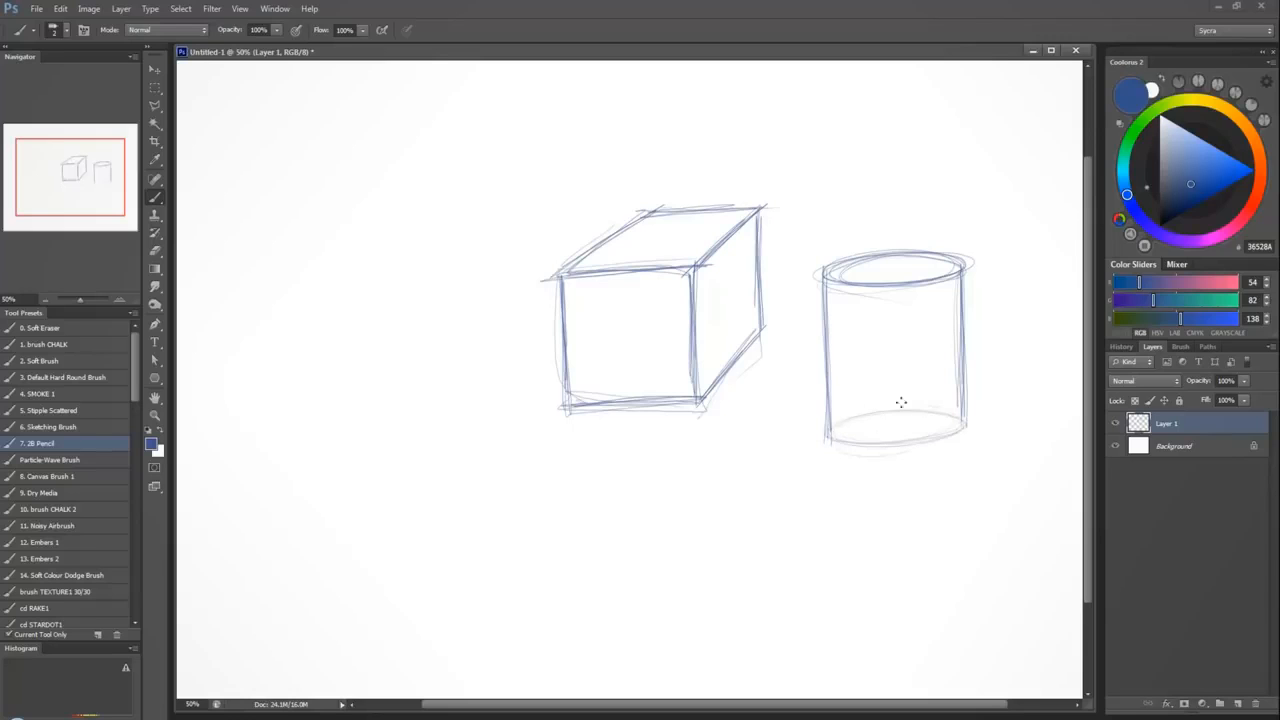
drag(856, 450, 956, 433)
mouse_move(838, 439)
mouse_down()
mouse_move(957, 431)
mouse_move(932, 437)
mouse_up()
drag(838, 414, 964, 425)
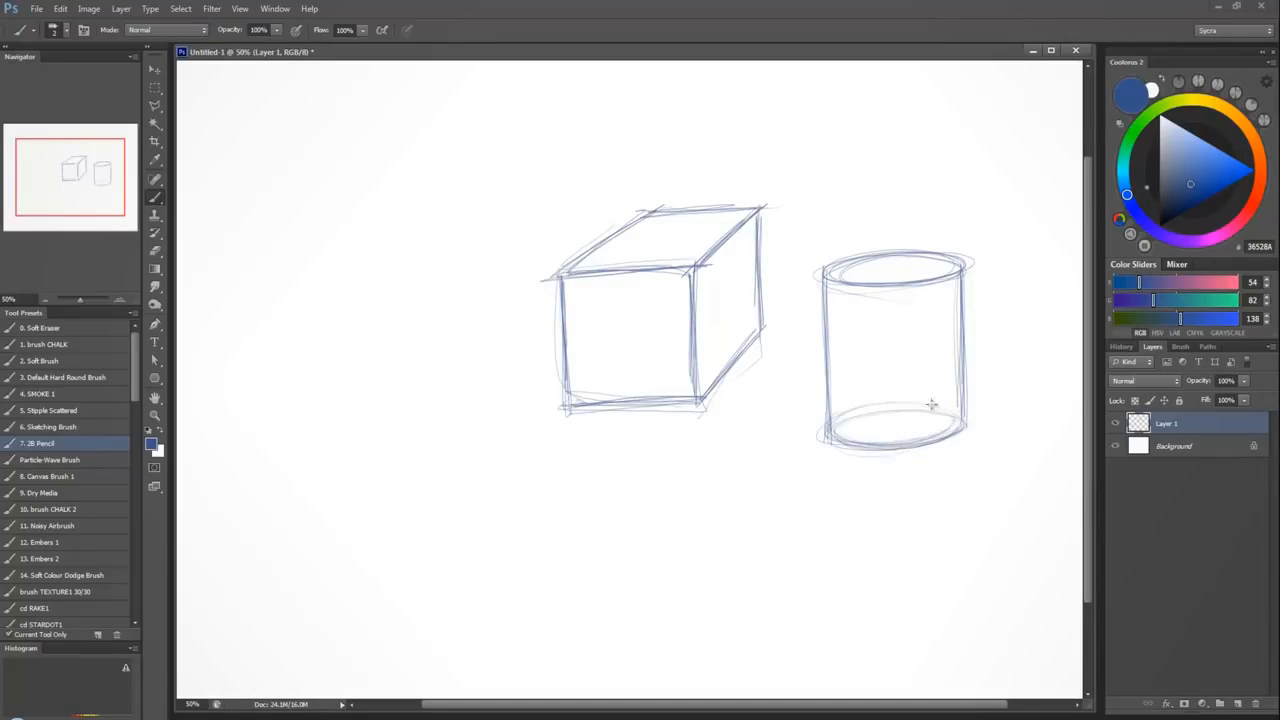
drag(882, 445, 960, 428)
drag(962, 296, 967, 438)
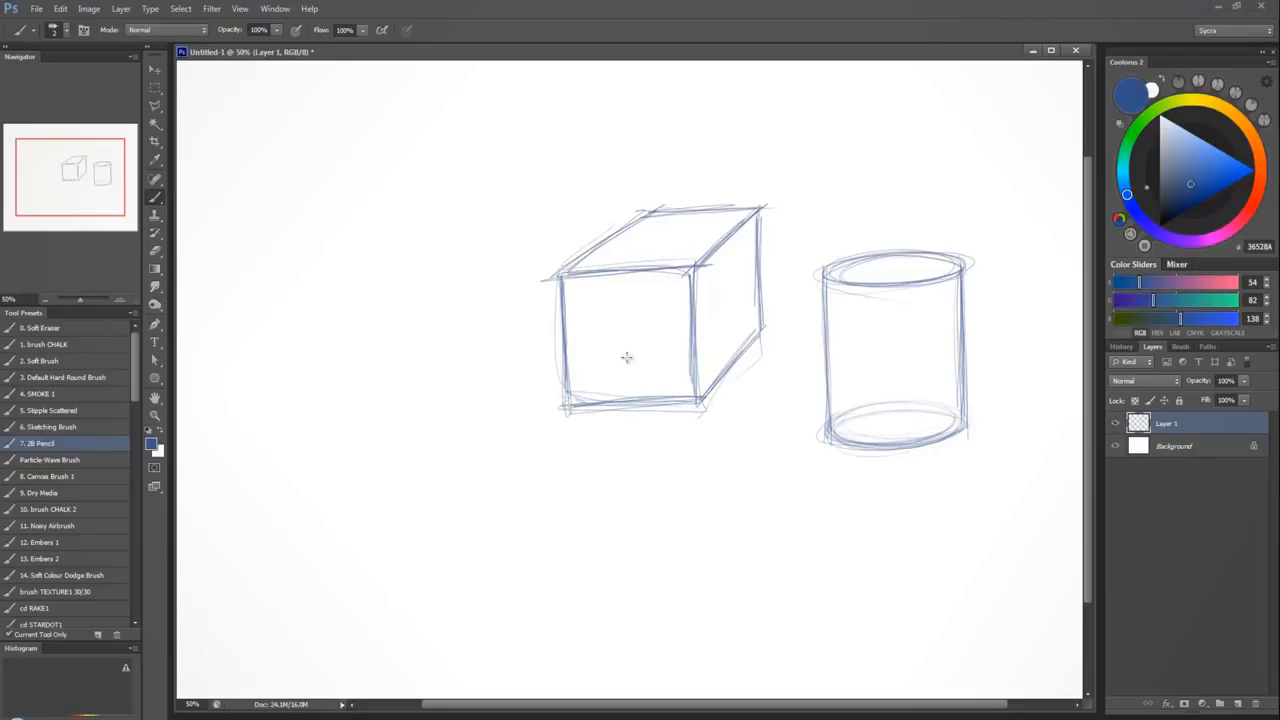
Draw the cube's hidden back edges as if it were transparent and reinforce its top front and receding edges.
mouse_move(649, 211)
mouse_down()
mouse_move(650, 336)
mouse_move(752, 330)
mouse_up()
drag(666, 330, 758, 327)
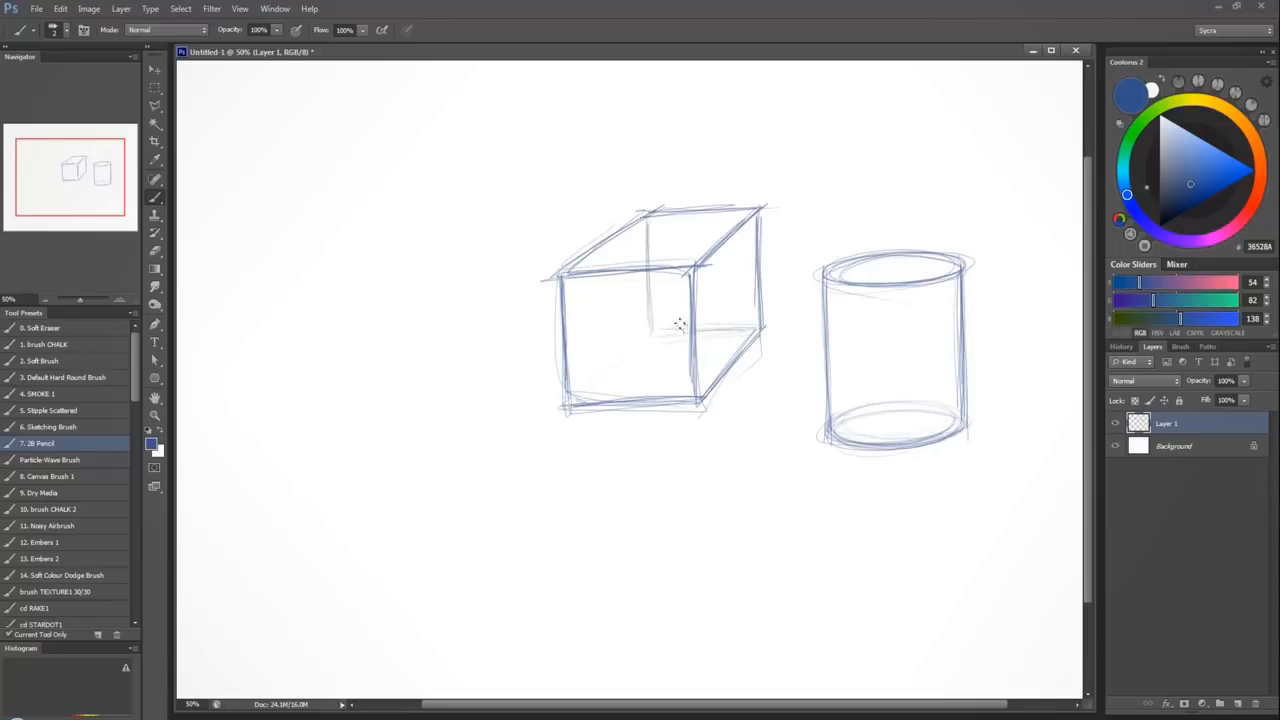
drag(647, 344, 575, 400)
drag(575, 275, 696, 269)
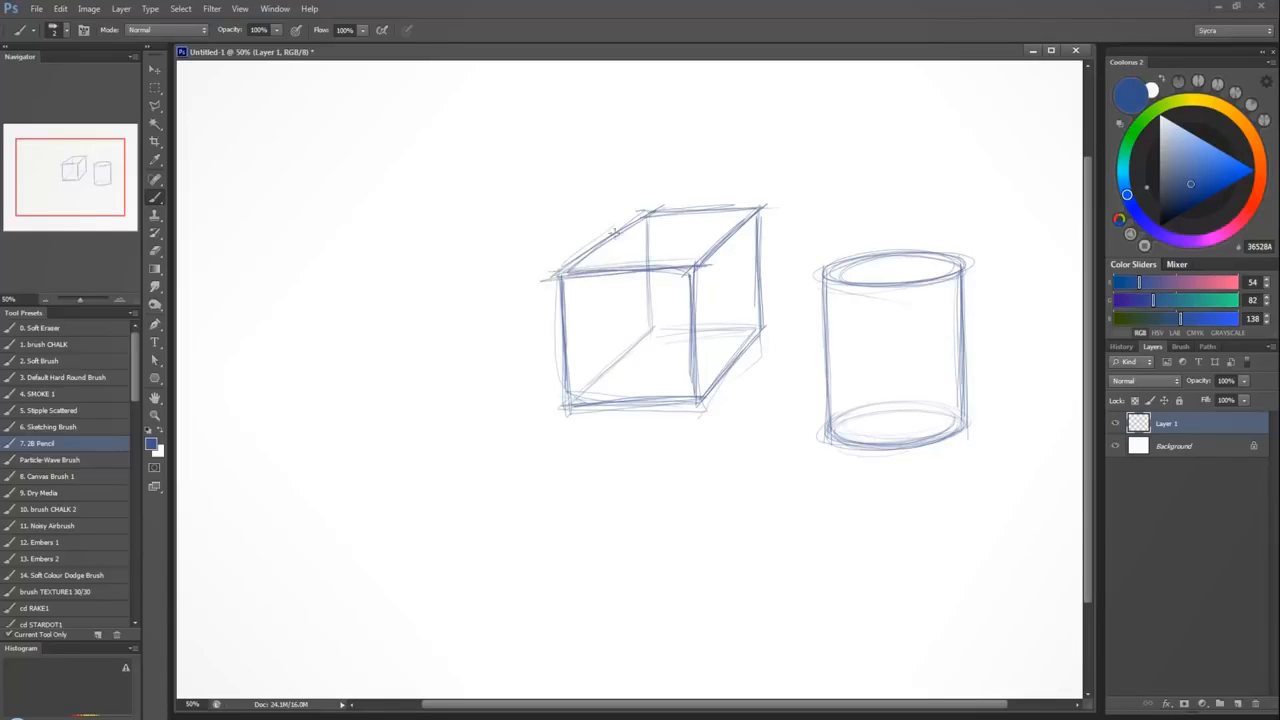
drag(563, 271, 654, 209)
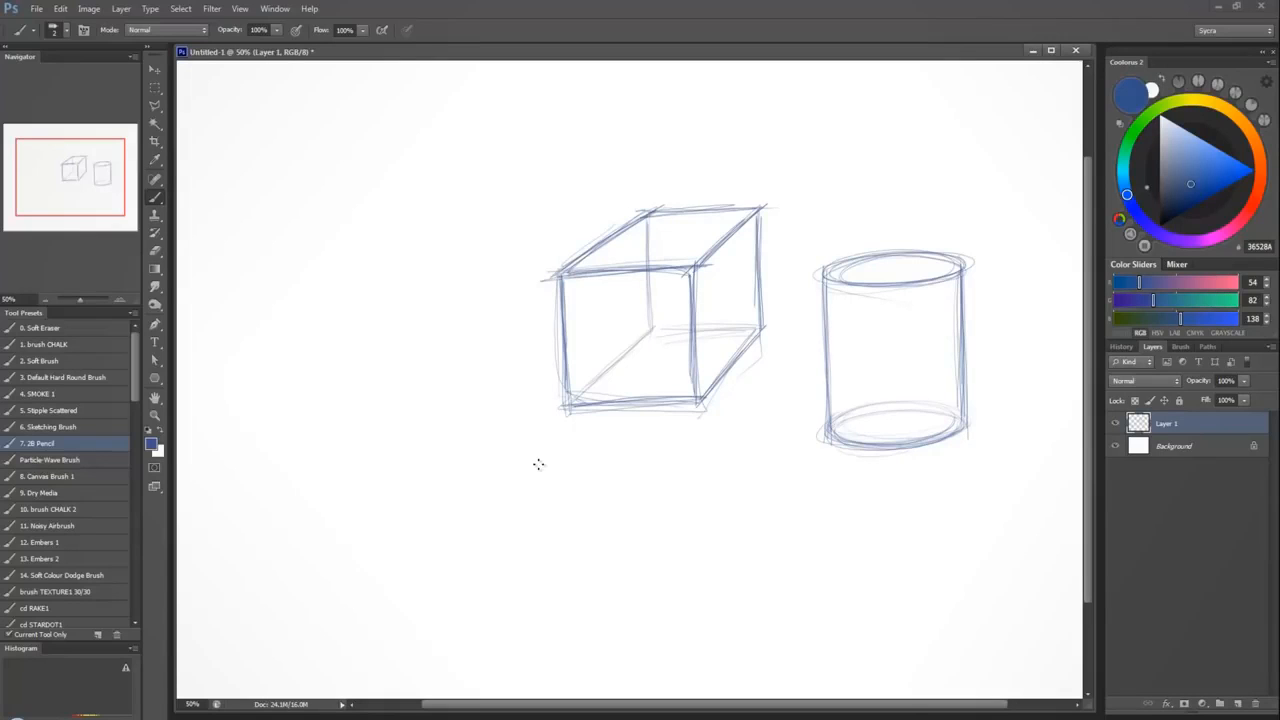
Sketch a front-facing oval head with a vertical centre line, an eye line and a mouth in the empty area beside the cube.
mouse_move(343, 273)
mouse_down()
mouse_move(408, 273)
mouse_move(338, 250)
mouse_move(351, 210)
mouse_move(373, 310)
mouse_move(368, 190)
mouse_move(388, 302)
mouse_move(339, 224)
mouse_move(402, 264)
mouse_move(387, 312)
mouse_move(350, 255)
mouse_up()
drag(368, 197, 372, 318)
drag(336, 250, 398, 251)
drag(360, 295, 382, 292)
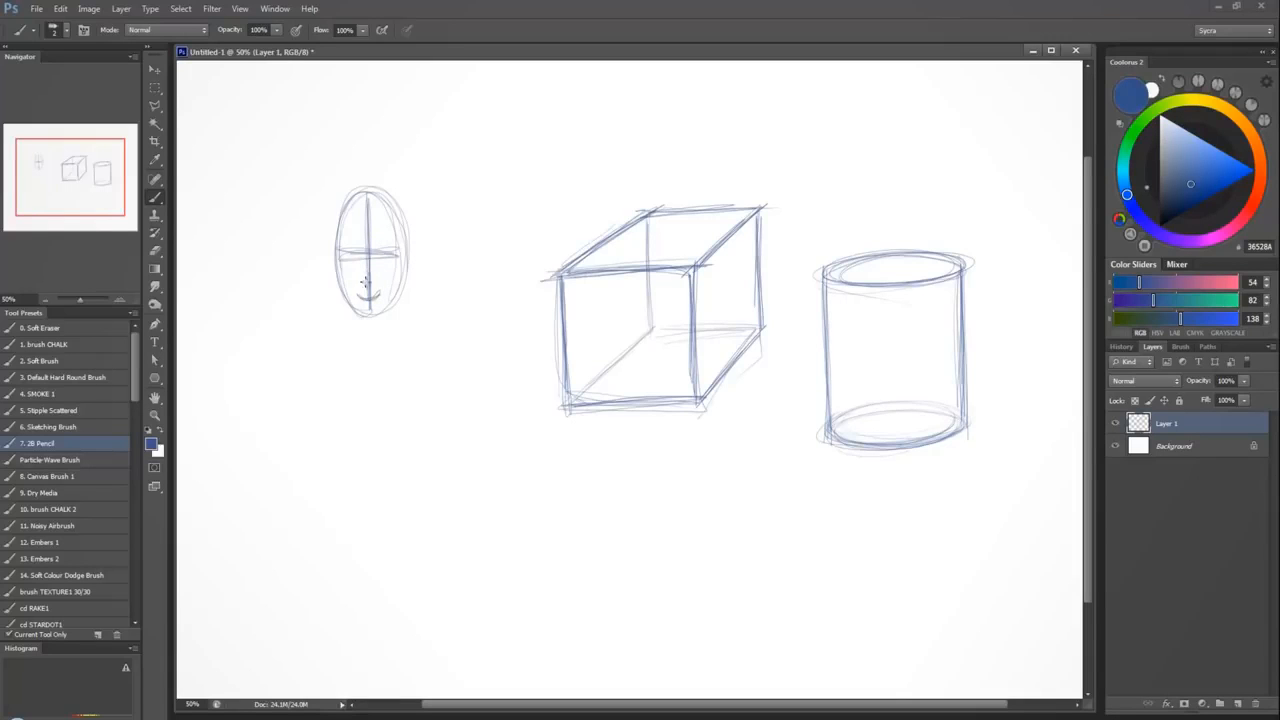
Sketch two more oval heads turned progressively sideways with guide lines and mouths, and add noses to the heads.
mouse_move(363, 280)
mouse_down()
mouse_move(439, 292)
mouse_move(419, 224)
mouse_move(449, 187)
mouse_move(479, 266)
mouse_move(414, 261)
mouse_up()
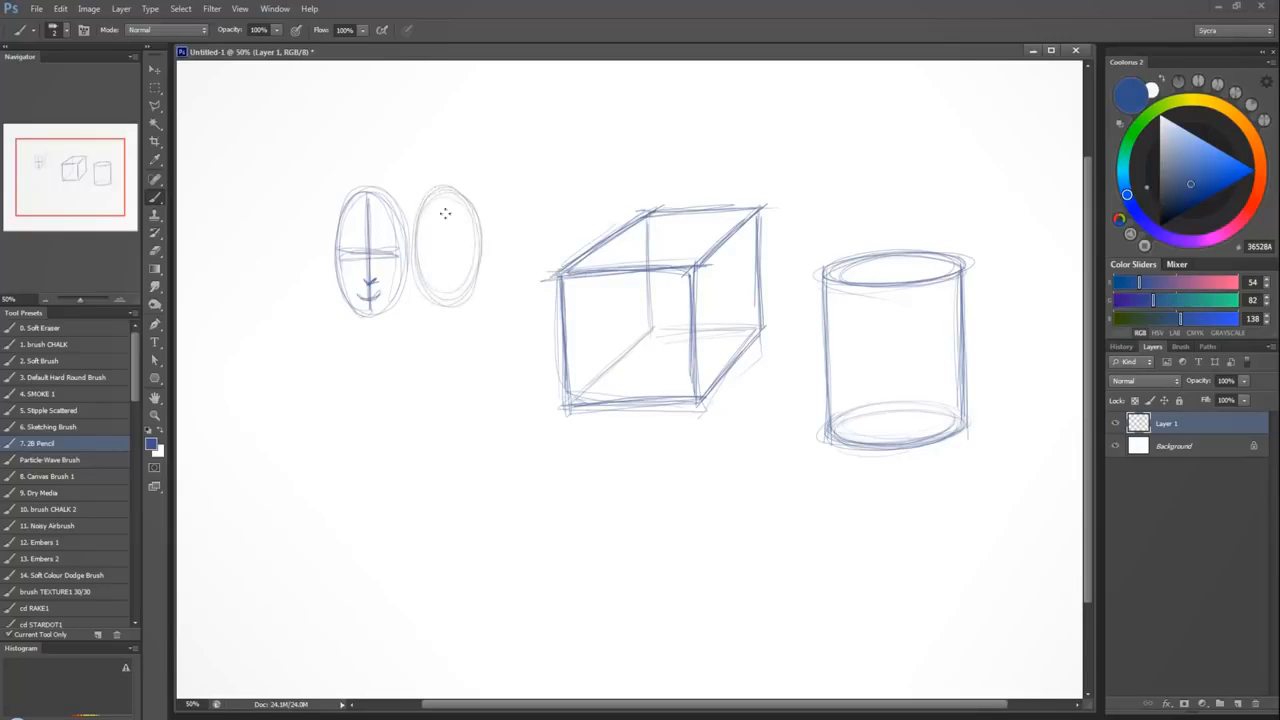
mouse_move(438, 190)
mouse_down()
mouse_move(433, 280)
mouse_move(476, 241)
mouse_move(413, 247)
mouse_move(486, 241)
mouse_up()
drag(430, 272, 448, 292)
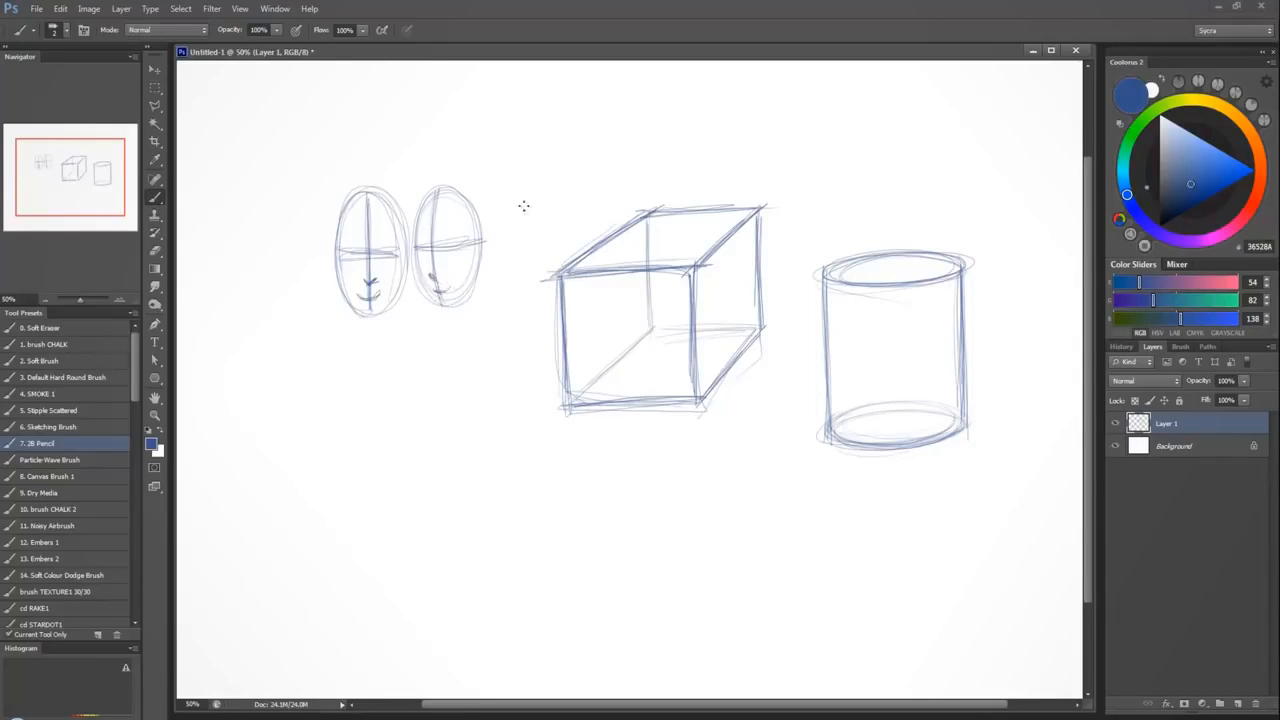
mouse_move(489, 251)
mouse_down()
mouse_move(537, 210)
mouse_move(541, 277)
mouse_move(489, 268)
mouse_move(508, 184)
mouse_move(558, 233)
mouse_move(538, 291)
mouse_move(518, 225)
mouse_move(490, 240)
mouse_move(576, 230)
mouse_up()
drag(500, 208, 508, 298)
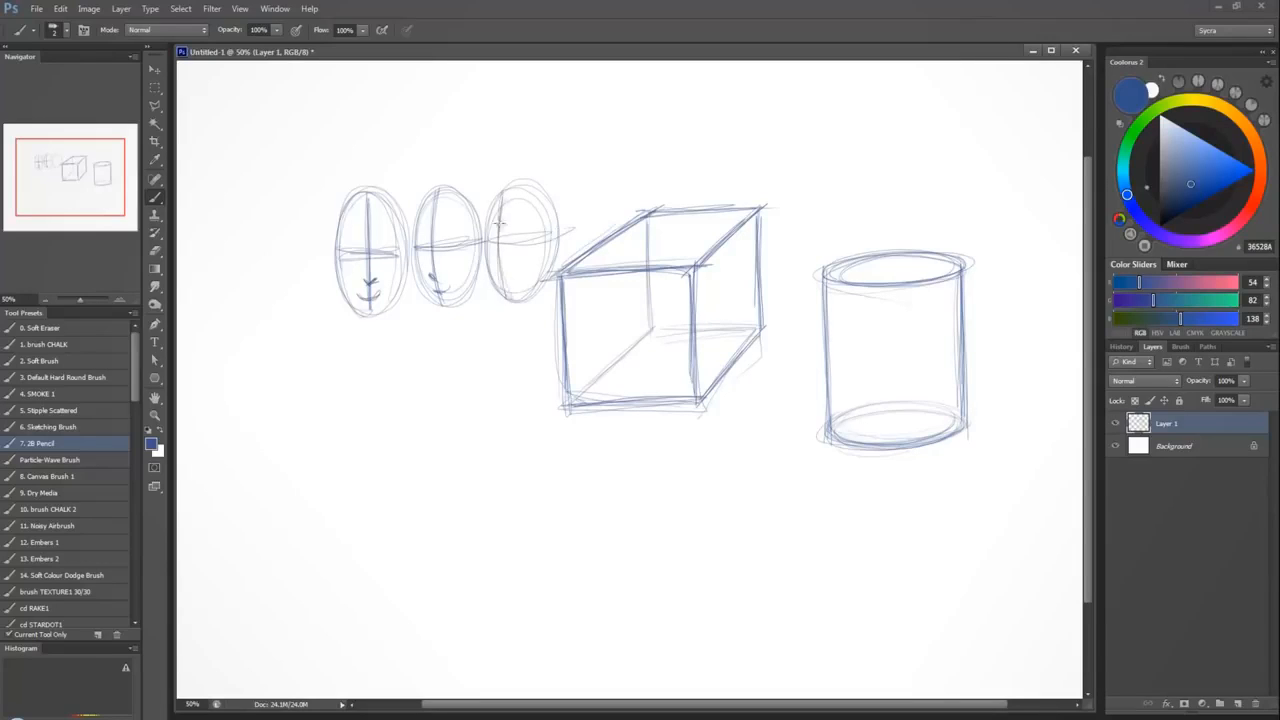
drag(502, 252, 512, 291)
mouse_move(363, 280)
mouse_down()
mouse_move(498, 284)
mouse_move(496, 270)
mouse_up()
Outline the three heads with the Polygonal Lasso, delete them and clear the selection.
key(l)
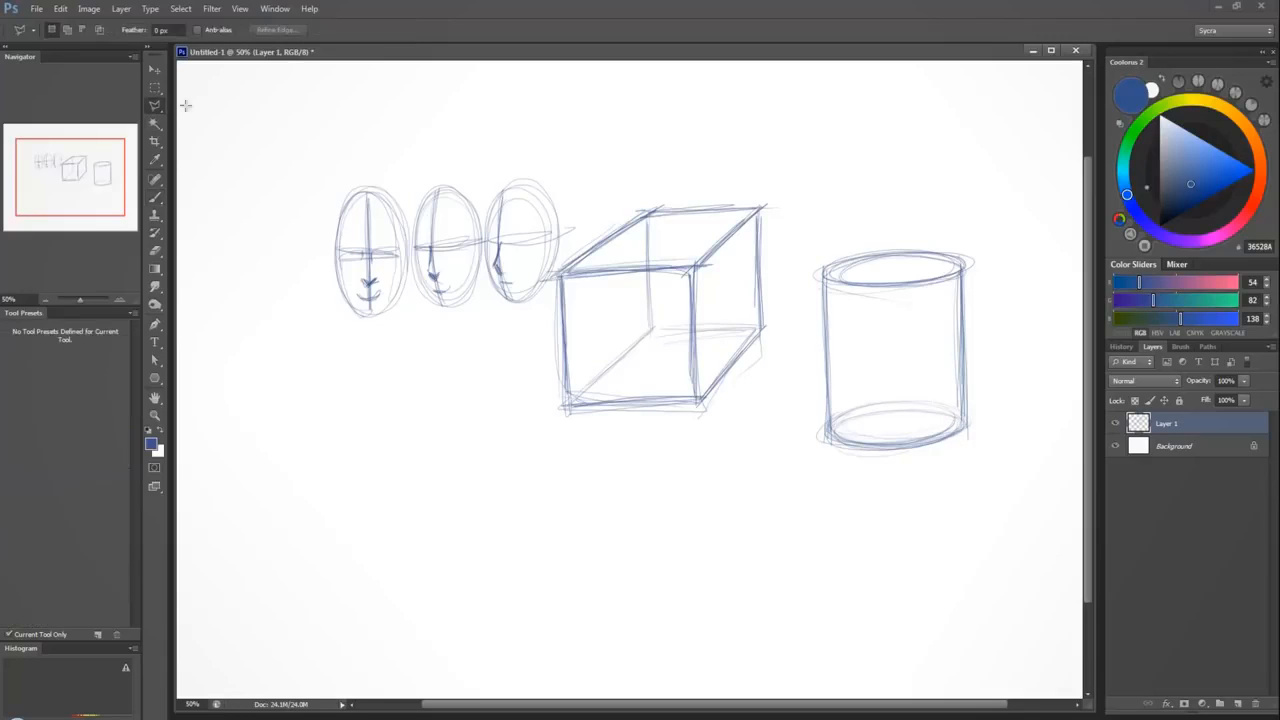
click(286, 240)
click(355, 157)
click(548, 117)
click(605, 157)
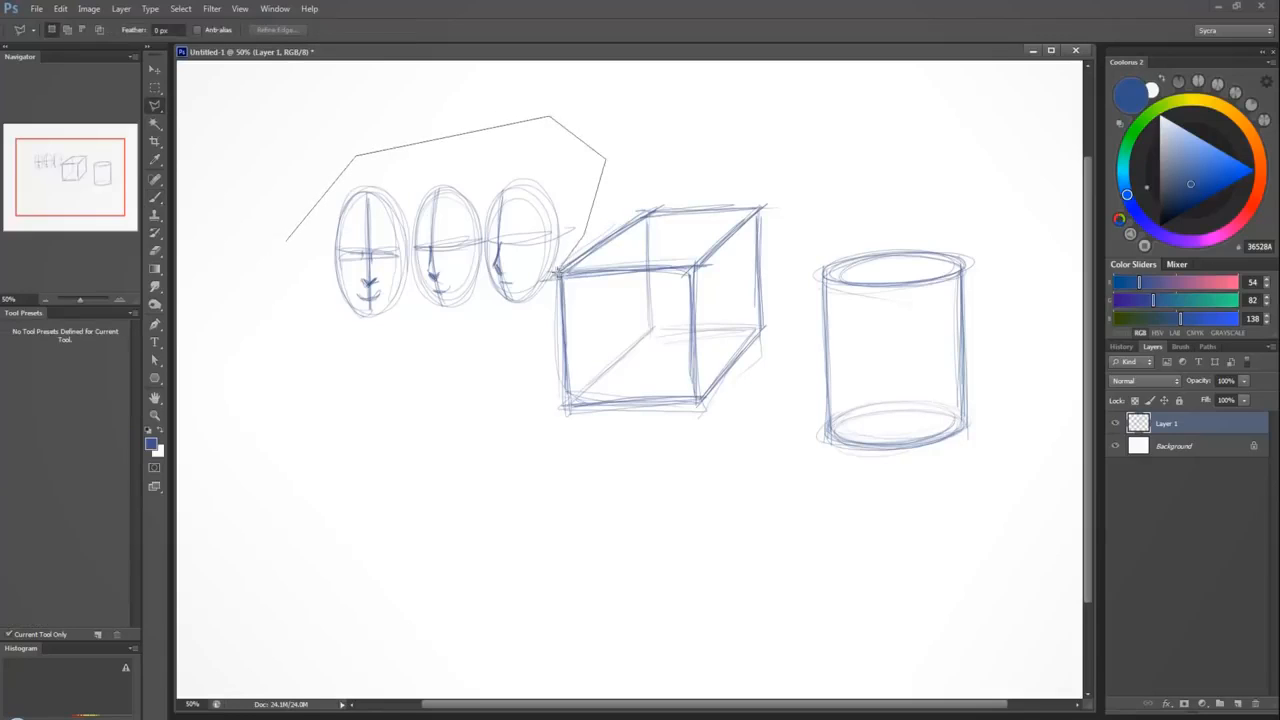
click(556, 272)
click(565, 447)
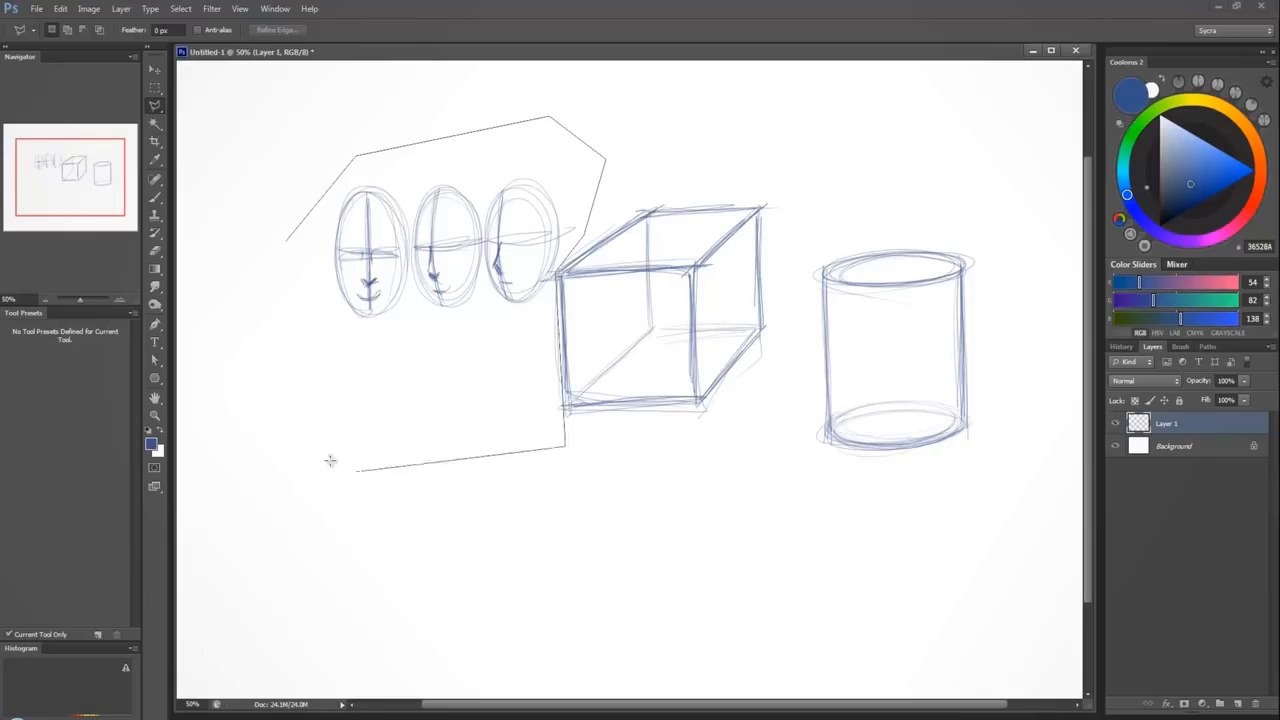
click(327, 456)
click(281, 280)
click(286, 240)
key(b)
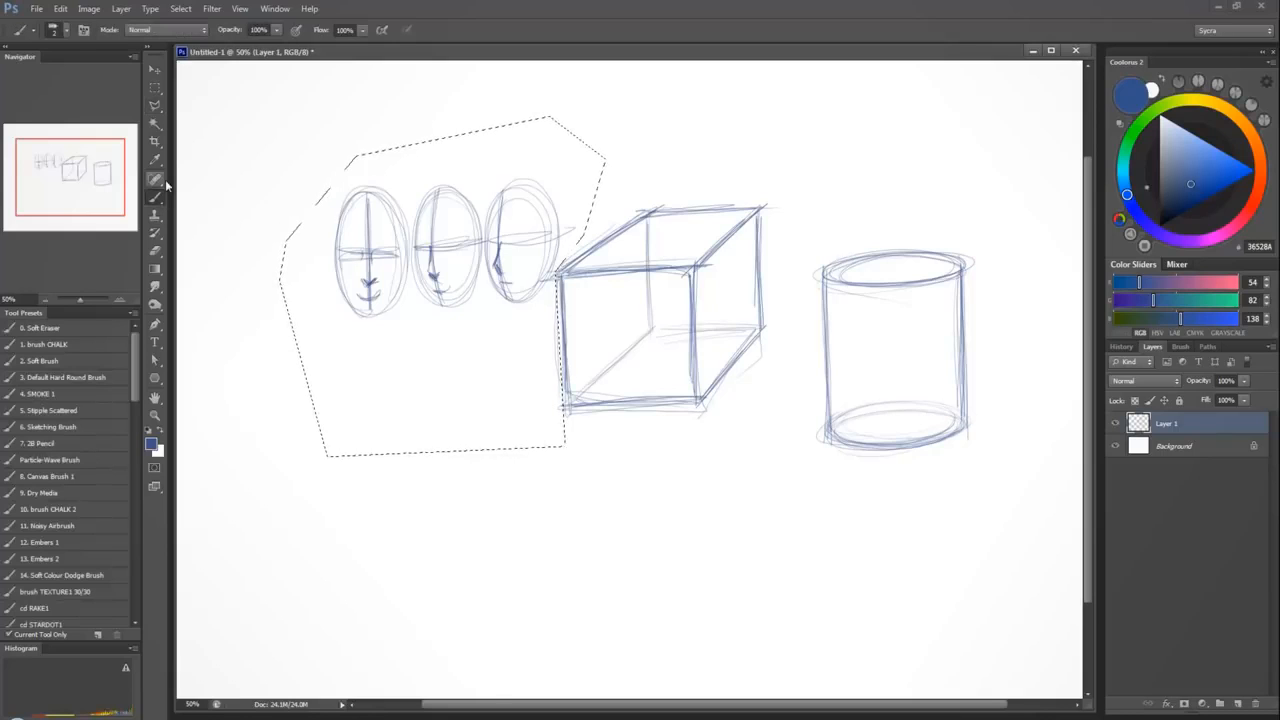
key(Delete)
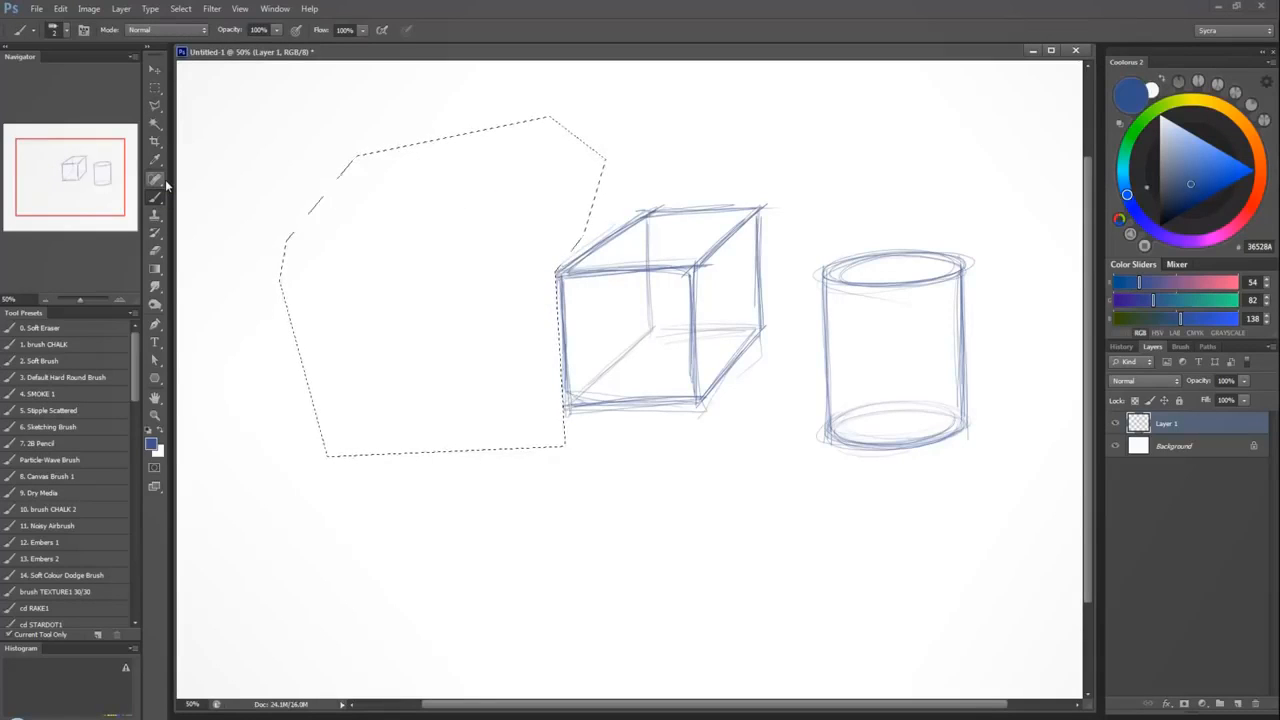
key(ctrl+d)
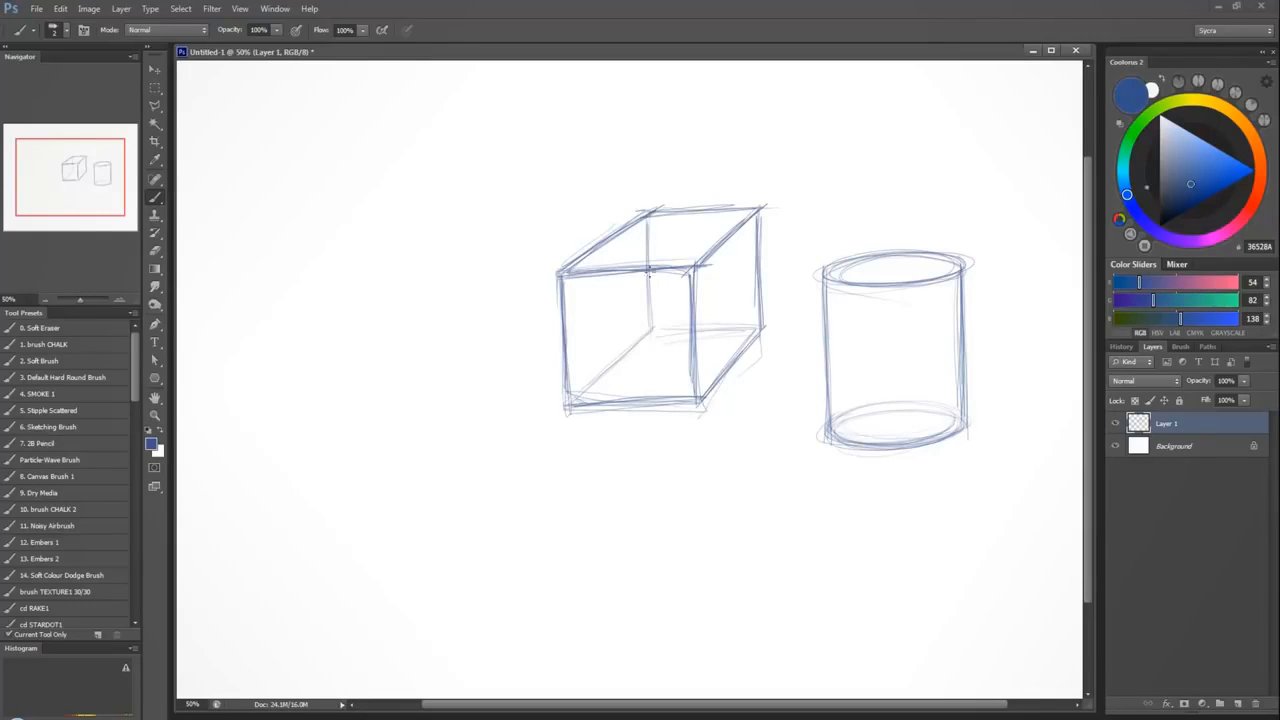
Reinforce the cube's hidden back bottom edge, and add a vertical guide line and two cross-contour ellipses around the cylinder.
drag(658, 323, 762, 322)
drag(865, 300, 871, 442)
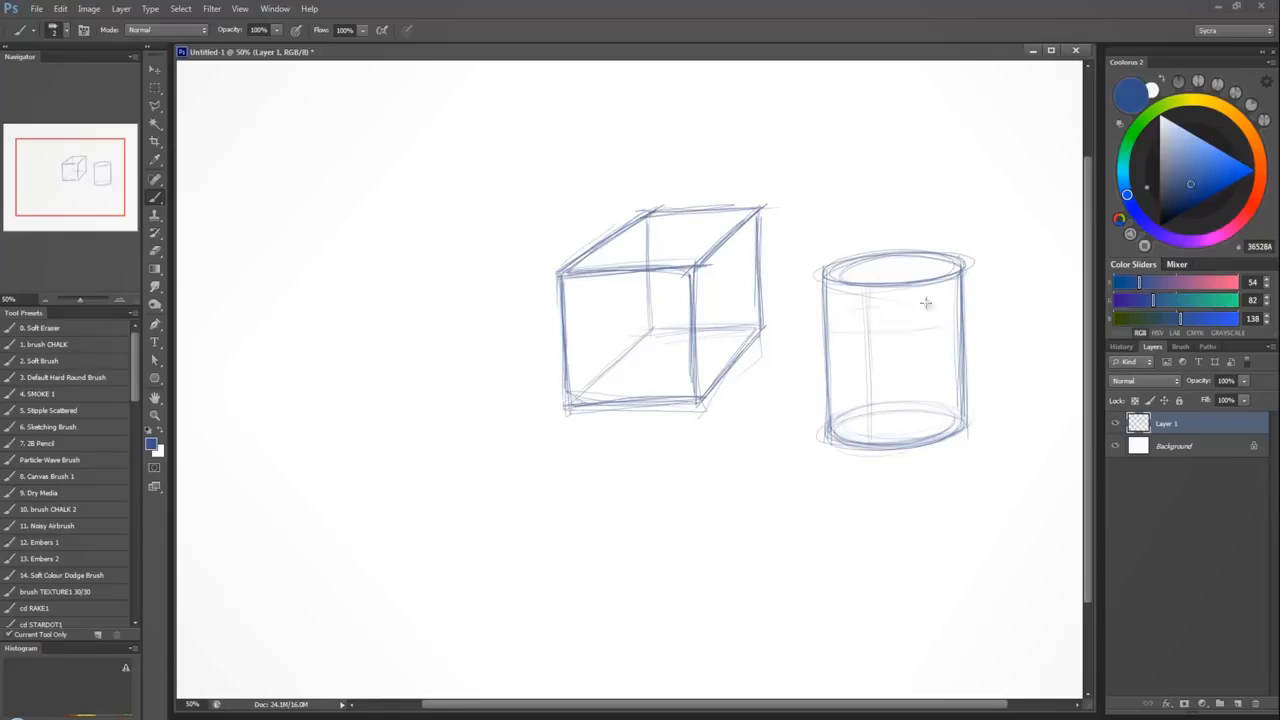
mouse_move(923, 297)
mouse_down()
mouse_move(907, 337)
mouse_move(861, 303)
mouse_move(853, 315)
mouse_move(901, 334)
mouse_move(898, 302)
mouse_move(913, 333)
mouse_move(897, 292)
mouse_move(870, 342)
mouse_move(942, 315)
mouse_up()
mouse_move(909, 362)
mouse_down()
mouse_move(893, 400)
mouse_move(853, 366)
mouse_move(926, 394)
mouse_move(832, 370)
mouse_move(949, 380)
mouse_move(826, 388)
mouse_move(949, 361)
mouse_move(911, 394)
mouse_move(844, 367)
mouse_move(925, 358)
mouse_move(909, 388)
mouse_move(891, 304)
mouse_move(923, 333)
mouse_move(831, 330)
mouse_up()
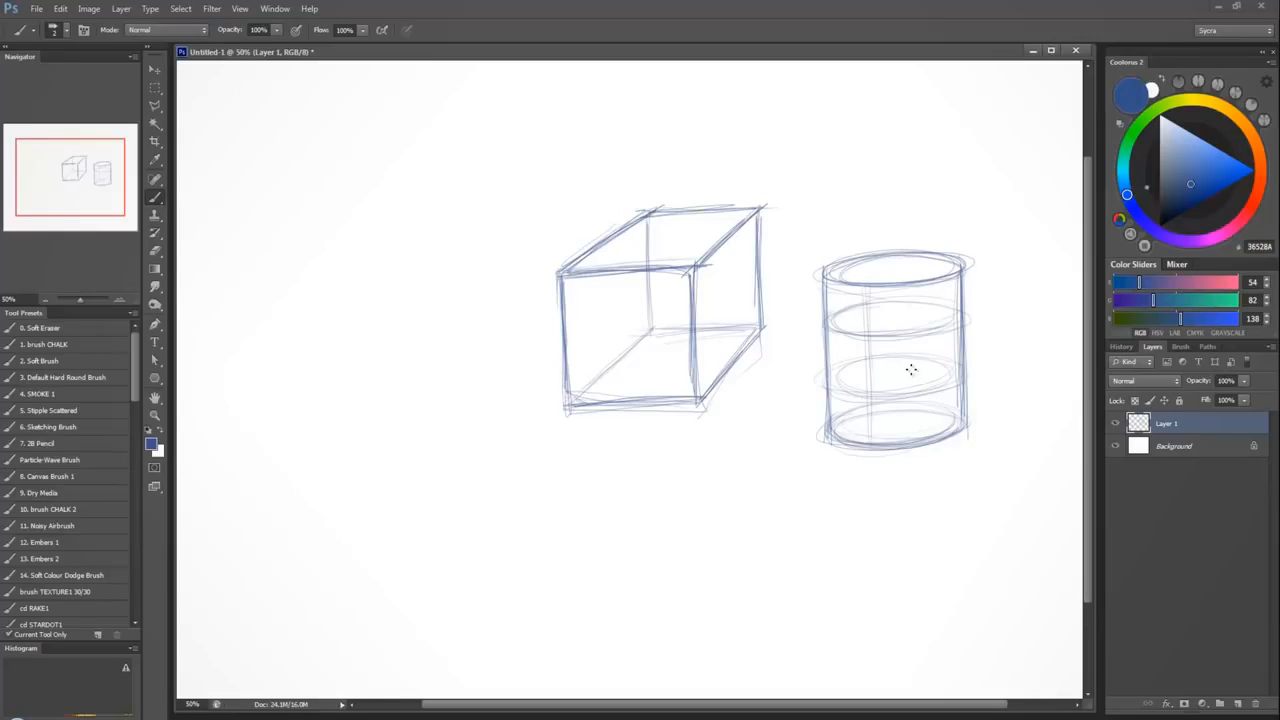
Darken the edges of the cube's top face and extend its front and back edges into long horizontal guide lines.
mouse_move(691, 285)
mouse_down()
mouse_move(696, 392)
mouse_move(740, 219)
mouse_up()
drag(574, 267, 644, 213)
mouse_move(645, 213)
mouse_down()
mouse_move(750, 210)
mouse_move(677, 211)
mouse_move(736, 210)
mouse_up()
drag(569, 210, 908, 199)
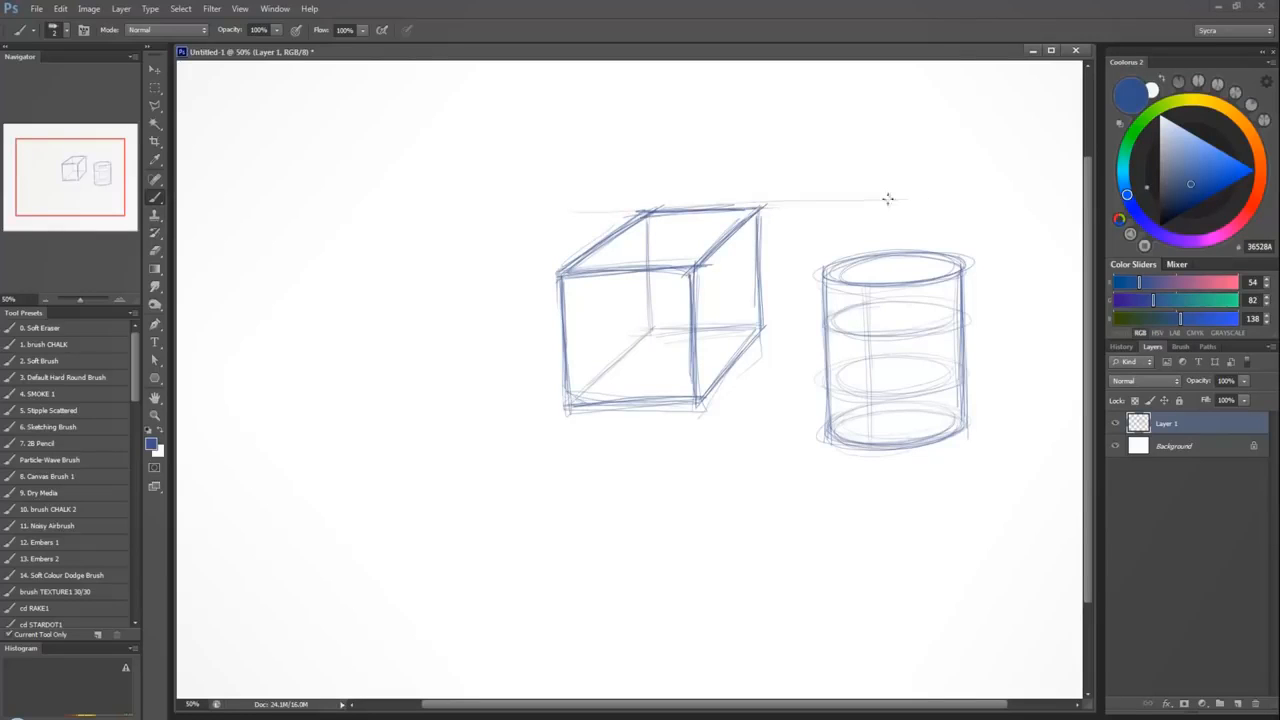
drag(520, 268, 796, 264)
Draw small arrows pointing at the four edges of the cube's top face and extend its receding edges into diagonal guide lines.
drag(692, 155, 693, 198)
drag(640, 245, 653, 246)
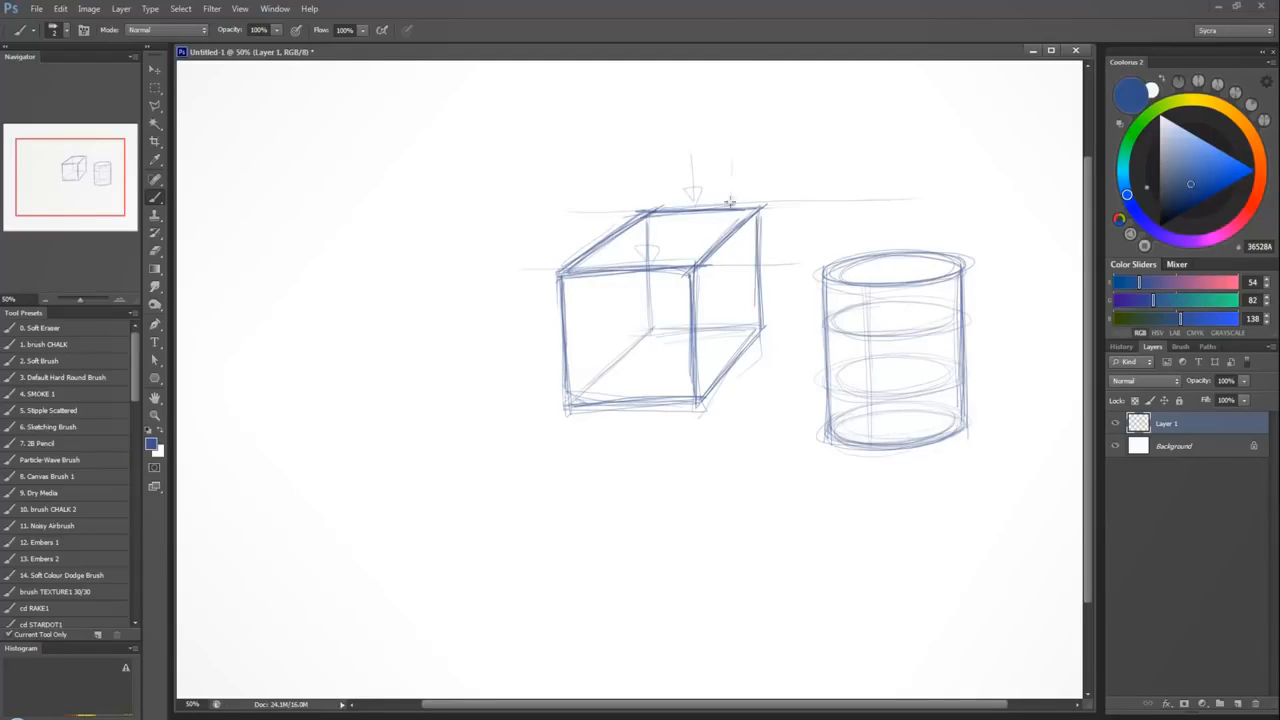
drag(730, 202, 729, 222)
drag(721, 207, 735, 204)
drag(599, 194, 602, 238)
drag(589, 228, 606, 219)
mouse_move(751, 136)
mouse_down()
mouse_move(532, 294)
mouse_move(756, 134)
mouse_up()
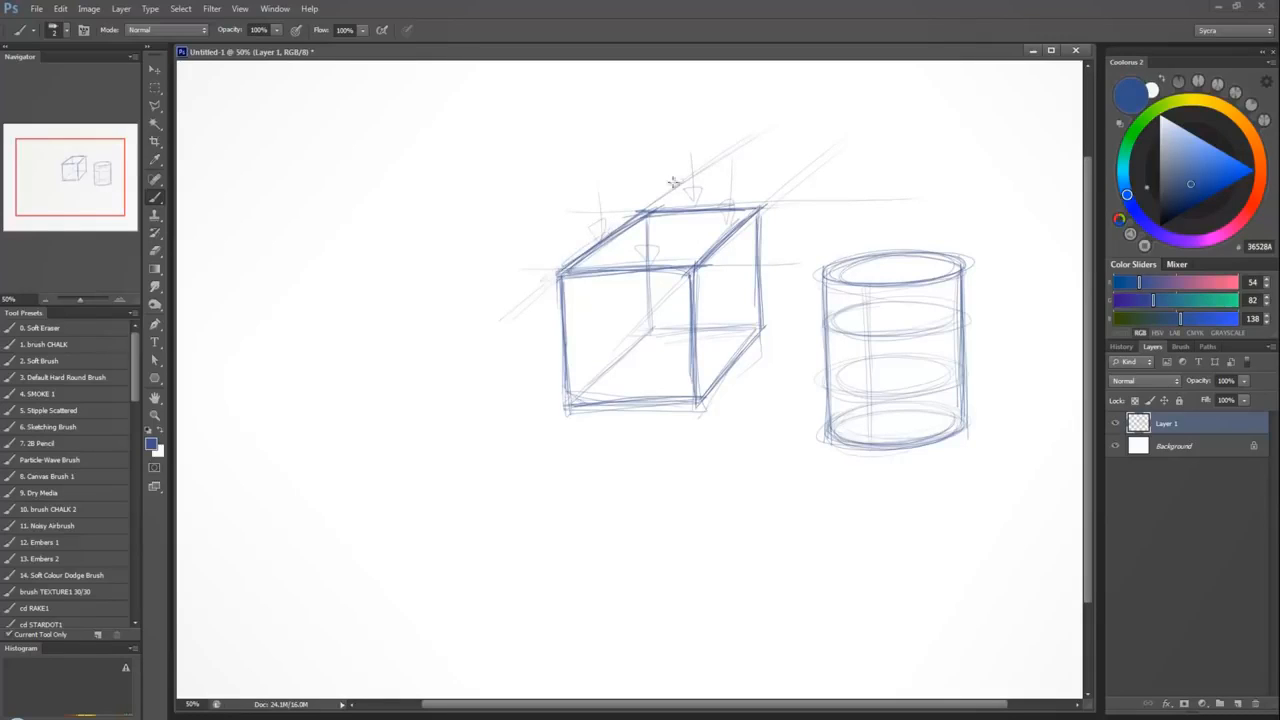
drag(632, 321, 852, 102)
Darken the front curves of the cylinder's two contour ellipses and letter SOUP between them to make a can label.
mouse_move(829, 328)
mouse_down()
mouse_move(914, 334)
mouse_move(952, 318)
mouse_up()
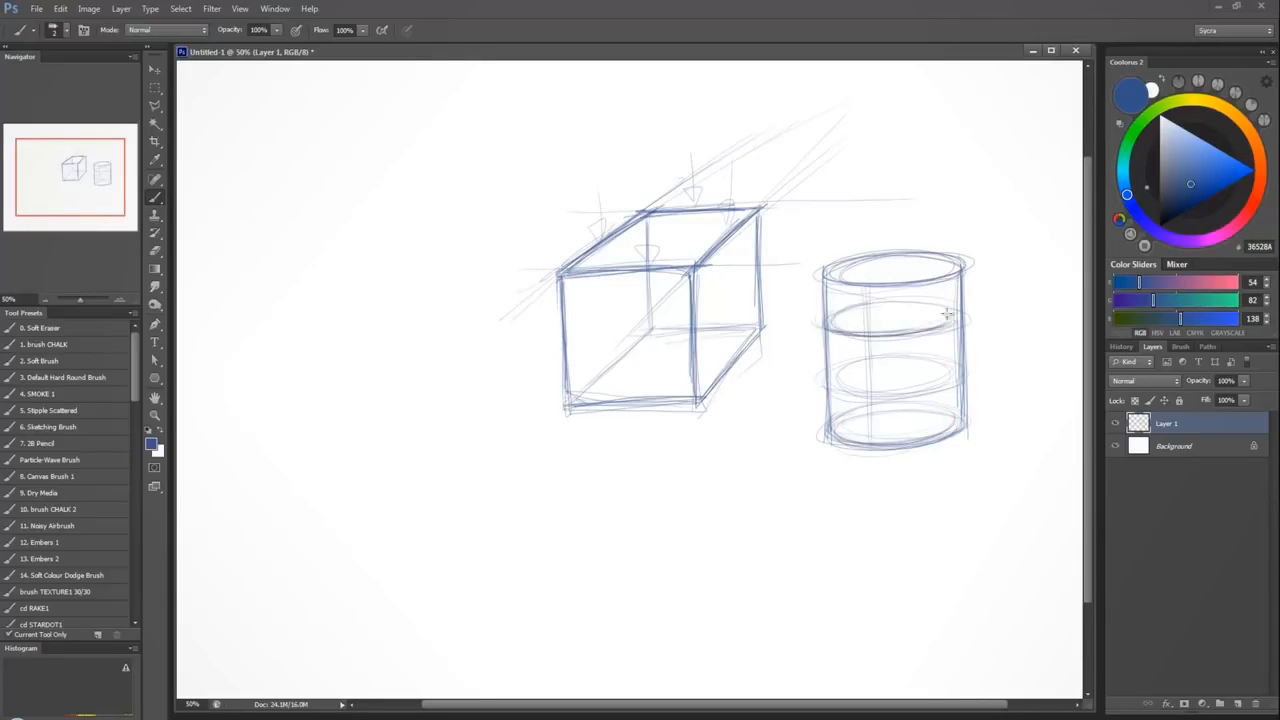
mouse_move(833, 393)
mouse_down()
mouse_move(922, 378)
mouse_move(846, 398)
mouse_move(864, 370)
mouse_move(955, 389)
mouse_up()
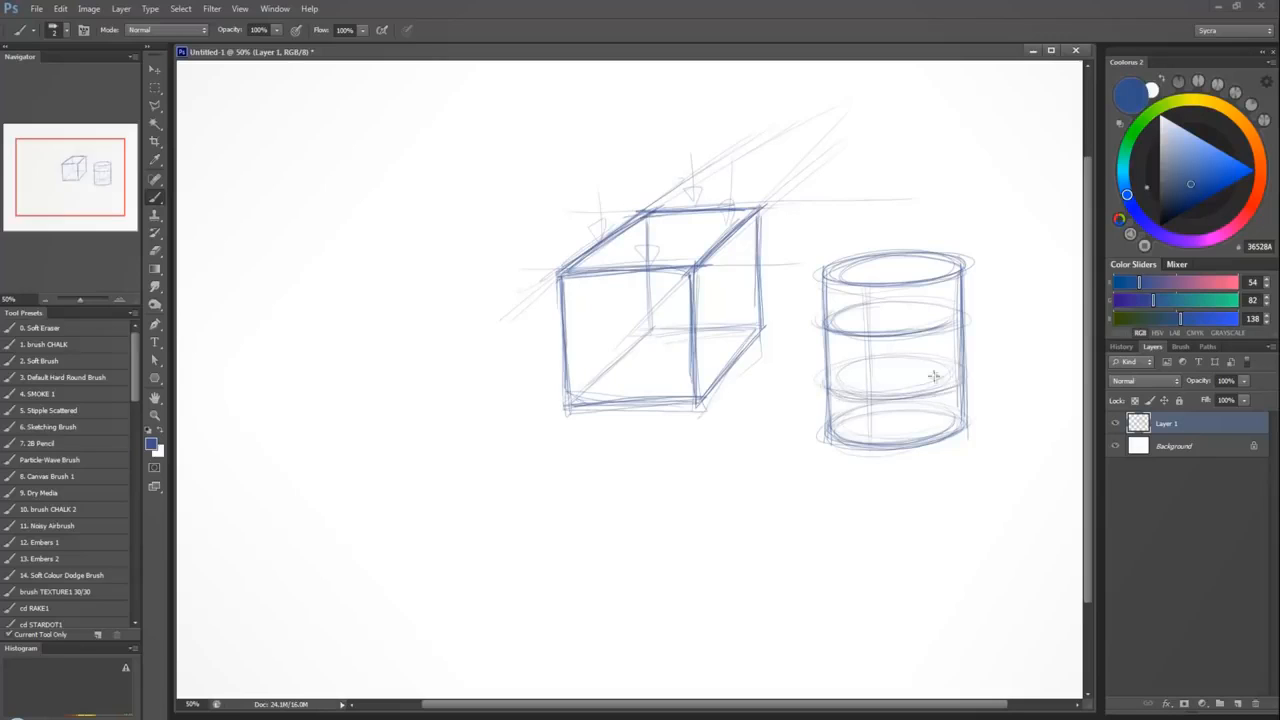
mouse_move(870, 346)
mouse_down()
mouse_move(841, 344)
mouse_move(842, 381)
mouse_move(876, 382)
mouse_move(900, 355)
mouse_move(920, 384)
mouse_move(926, 344)
mouse_move(924, 383)
mouse_up()
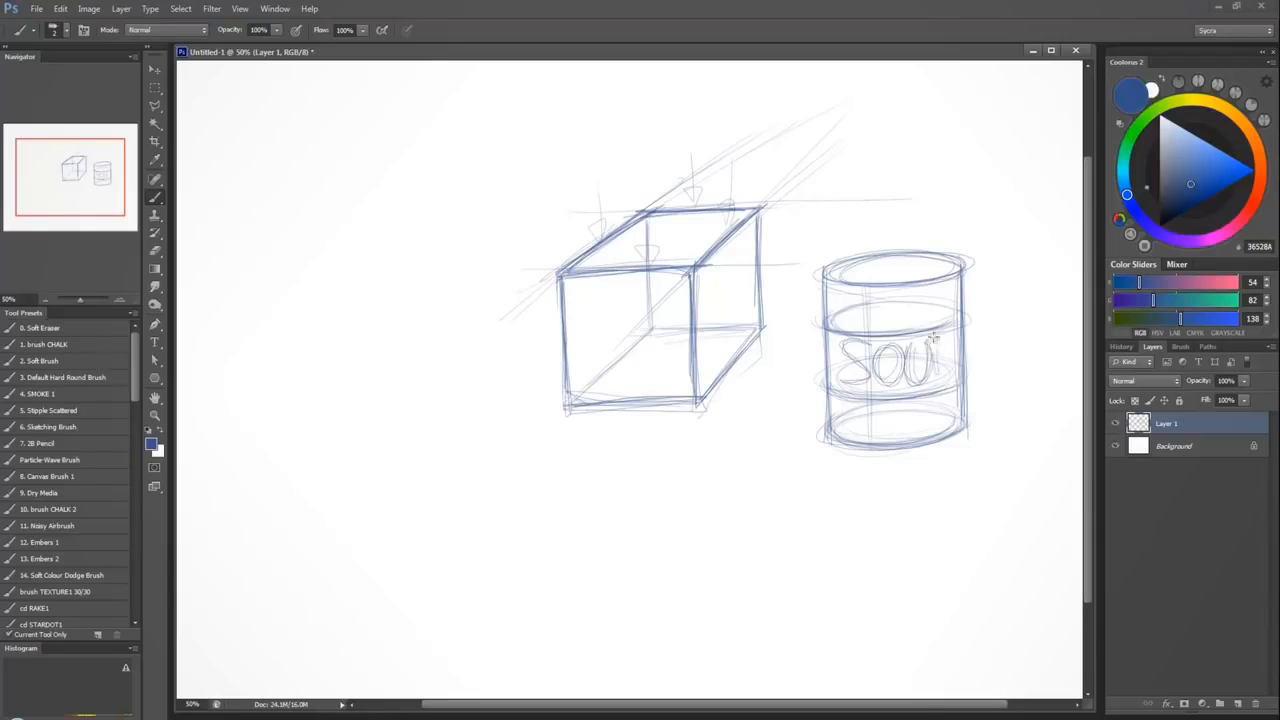
drag(935, 338, 937, 377)
mouse_move(937, 354)
mouse_down()
mouse_move(944, 338)
mouse_move(940, 382)
mouse_move(953, 353)
mouse_up()
Draw a bevel across the cube's upper side edge, with diagonal cuts at front and back joined by two receding lines.
drag(662, 272, 692, 309)
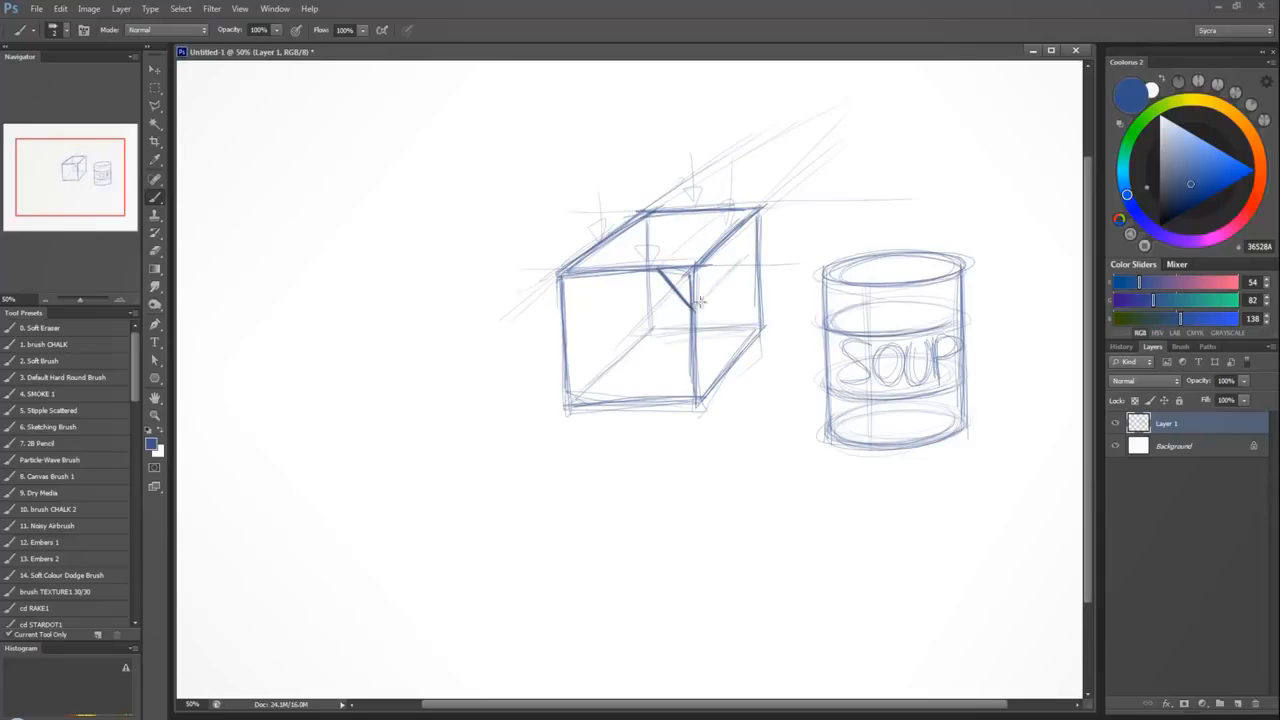
drag(696, 307, 750, 252)
mouse_move(697, 305)
mouse_down()
mouse_move(753, 248)
mouse_move(724, 214)
mouse_up()
mouse_move(666, 265)
mouse_down()
mouse_move(726, 205)
mouse_move(755, 244)
mouse_up()
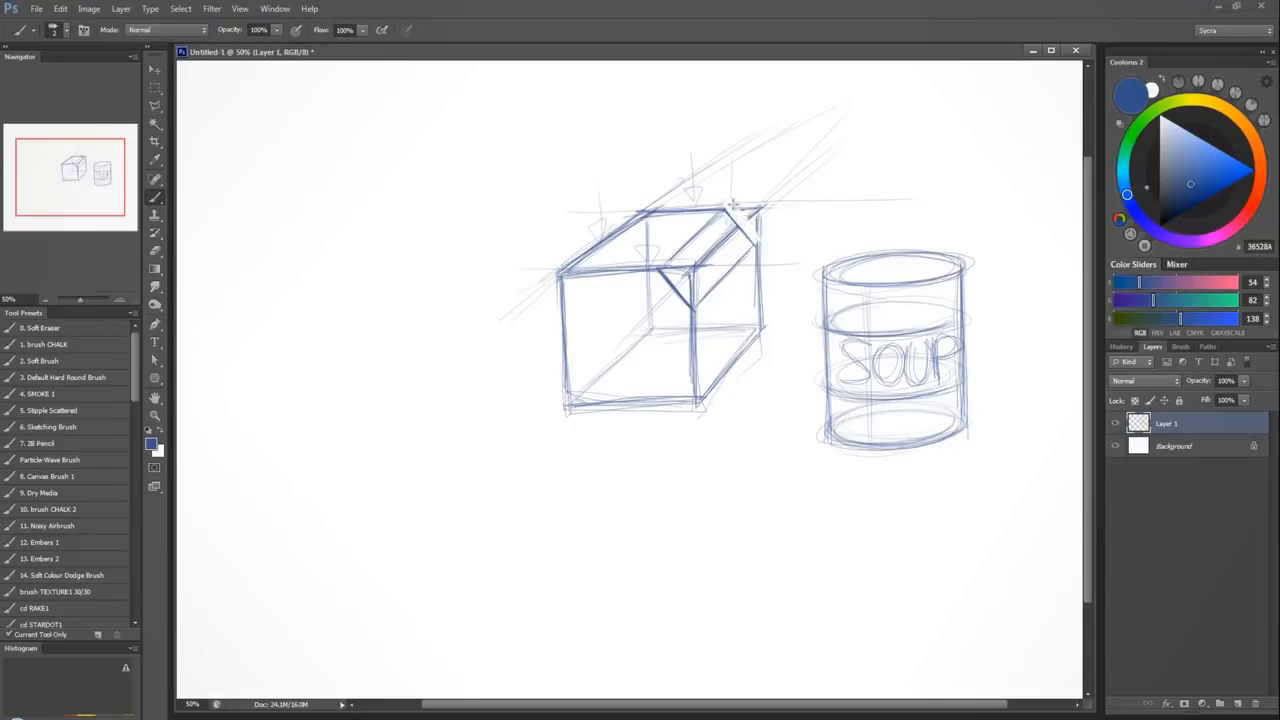
Remove the cube's original corner lines outside the bevel and redraw the back bevel and rear vertical edges.
mouse_move(712, 258)
mouse_down()
mouse_move(670, 273)
mouse_move(689, 296)
mouse_move(697, 264)
mouse_move(700, 291)
mouse_move(686, 289)
mouse_up()
mouse_move(702, 246)
mouse_down()
mouse_move(676, 256)
mouse_move(741, 241)
mouse_move(715, 248)
mouse_up()
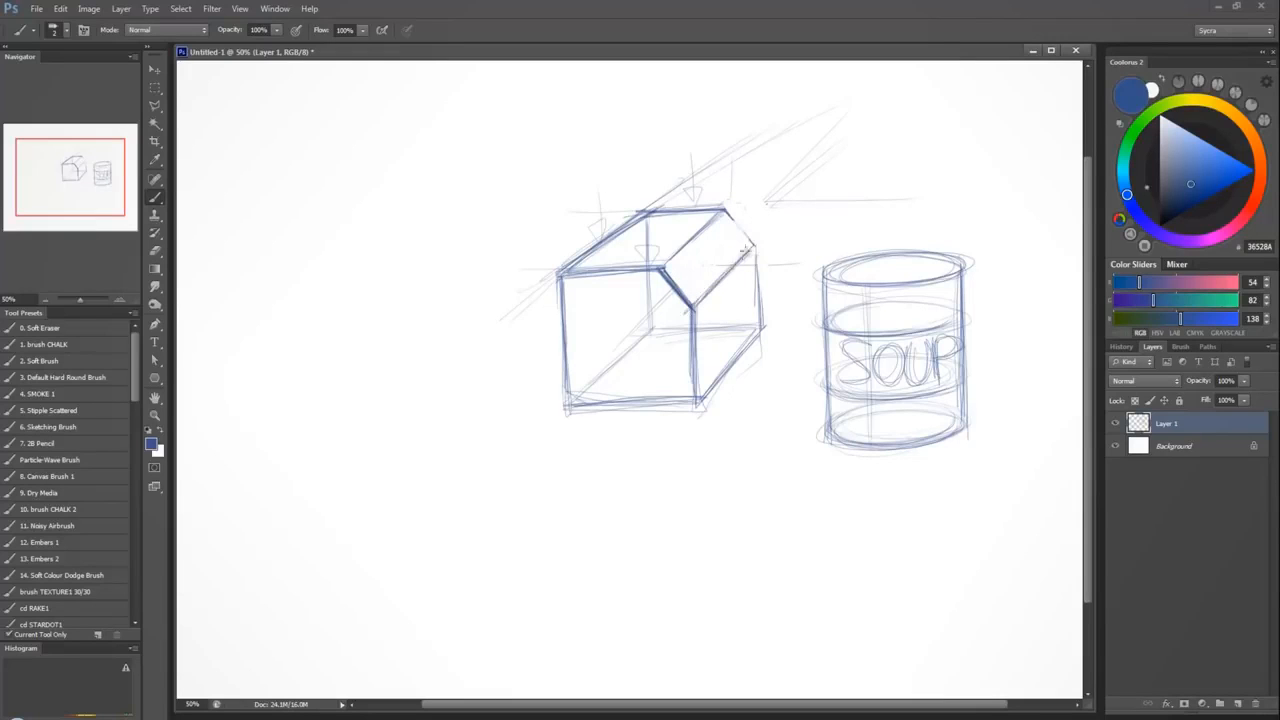
mouse_move(729, 215)
mouse_down()
mouse_move(755, 244)
mouse_move(763, 325)
mouse_up()
drag(756, 248, 762, 330)
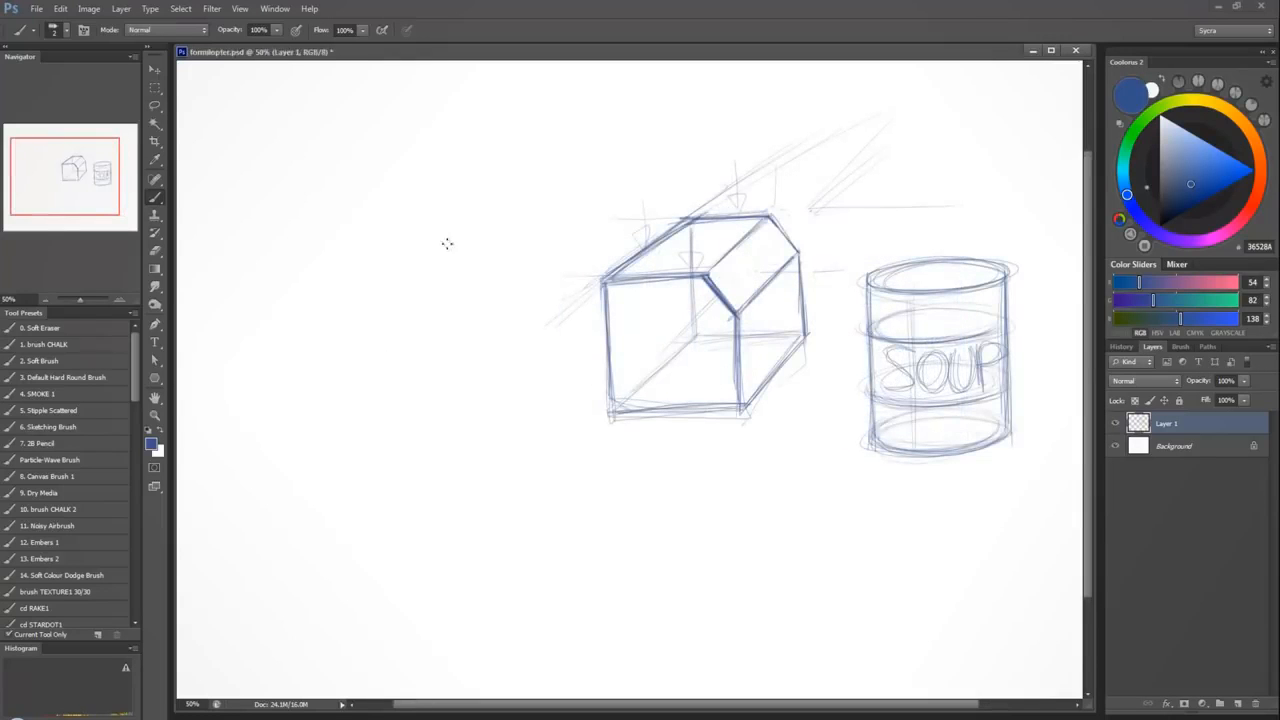
Sketch a small cube in perspective beside the bevelled box, showing its front, top and right side faces.
mouse_move(444, 196)
mouse_down()
mouse_move(446, 266)
mouse_move(528, 259)
mouse_move(520, 192)
mouse_move(490, 176)
mouse_move(440, 179)
mouse_up()
mouse_move(528, 173)
mouse_down()
mouse_move(445, 180)
mouse_move(490, 136)
mouse_move(562, 133)
mouse_up()
mouse_move(562, 134)
mouse_down()
mouse_move(531, 163)
mouse_move(552, 146)
mouse_move(561, 218)
mouse_move(527, 257)
mouse_up()
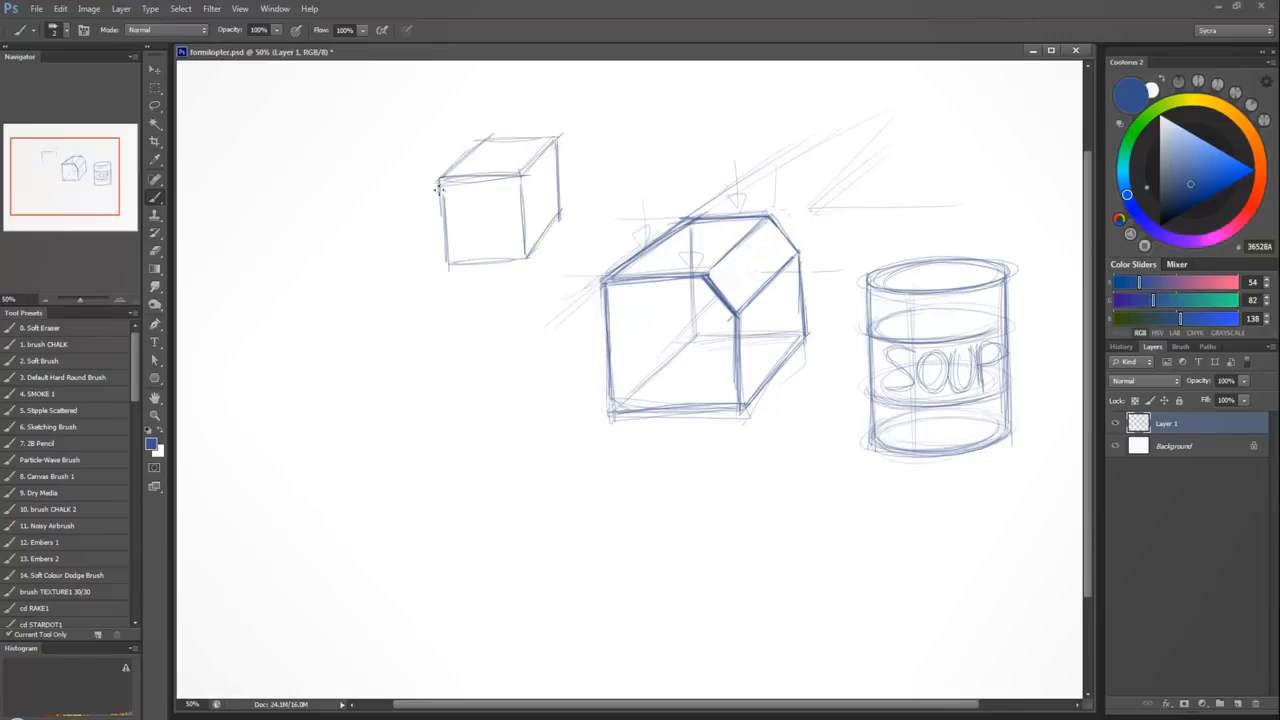
drag(438, 186, 440, 266)
Sketch a second small cube below the first, with its front, right side and top faces.
mouse_move(412, 432)
mouse_down()
mouse_move(404, 345)
mouse_move(477, 335)
mouse_move(485, 428)
mouse_move(413, 432)
mouse_up()
mouse_move(478, 337)
mouse_down()
mouse_move(499, 311)
mouse_move(514, 378)
mouse_up()
drag(511, 312, 517, 388)
drag(516, 378, 485, 425)
drag(507, 388, 486, 424)
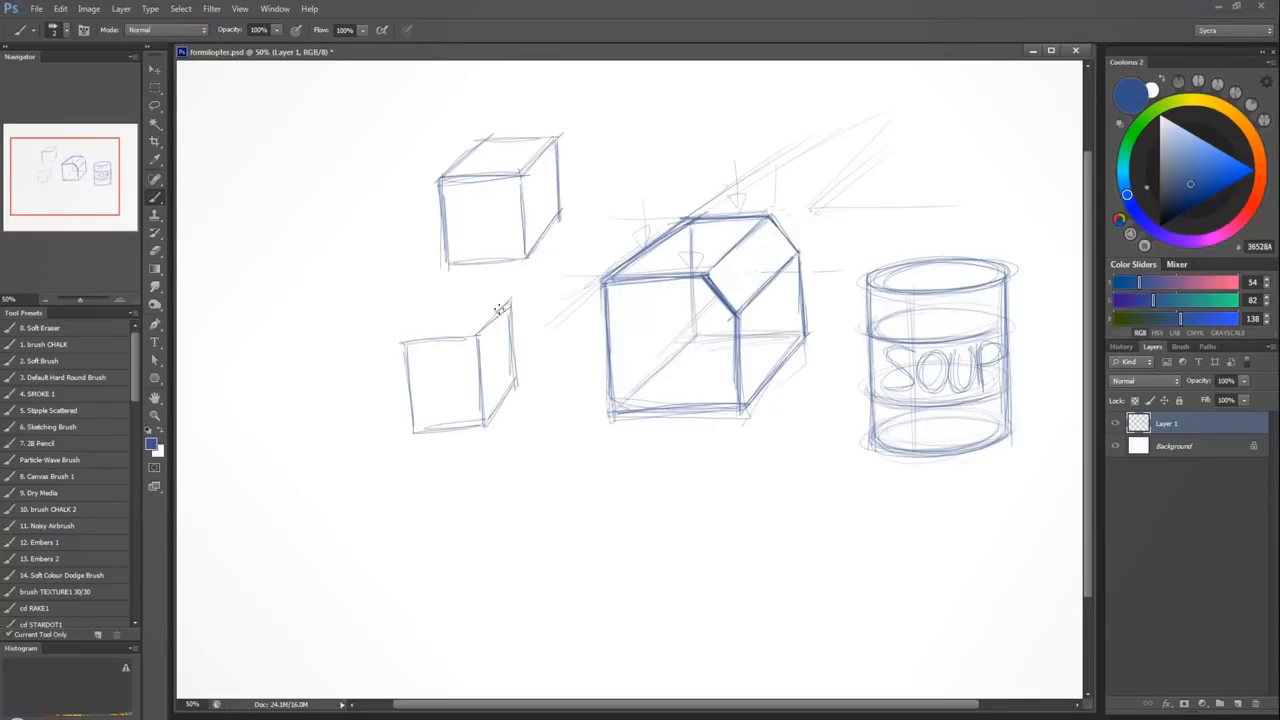
drag(456, 301, 506, 298)
drag(432, 303, 490, 299)
drag(401, 337, 438, 306)
mouse_move(392, 345)
mouse_down()
mouse_move(434, 309)
mouse_move(478, 336)
mouse_up()
Draw the upper part of an unfolded cube: a central square with adjoining squares above and on both sides.
mouse_move(270, 238)
mouse_down()
mouse_move(274, 307)
mouse_move(336, 237)
mouse_up()
drag(333, 234, 336, 298)
drag(302, 306, 400, 292)
drag(399, 231, 401, 292)
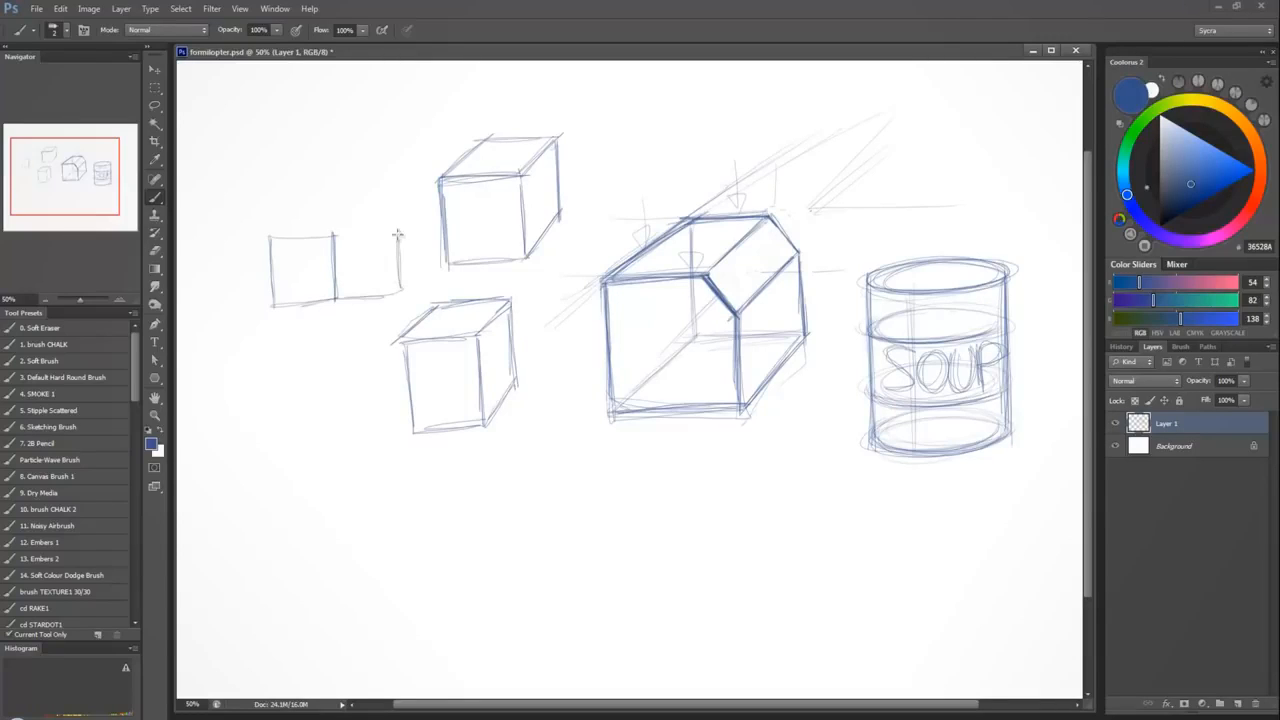
mouse_move(334, 232)
mouse_down()
mouse_move(398, 229)
mouse_move(334, 170)
mouse_move(258, 180)
mouse_move(266, 236)
mouse_up()
drag(262, 174, 264, 216)
drag(328, 168, 268, 172)
Add two stacked squares below the net's centre and double the outer edge of the right square.
mouse_move(284, 238)
mouse_down()
mouse_move(204, 240)
mouse_move(208, 308)
mouse_move(280, 304)
mouse_move(277, 372)
mouse_up()
drag(278, 372, 342, 360)
mouse_move(338, 300)
mouse_down()
mouse_move(340, 362)
mouse_move(282, 430)
mouse_move(340, 428)
mouse_up()
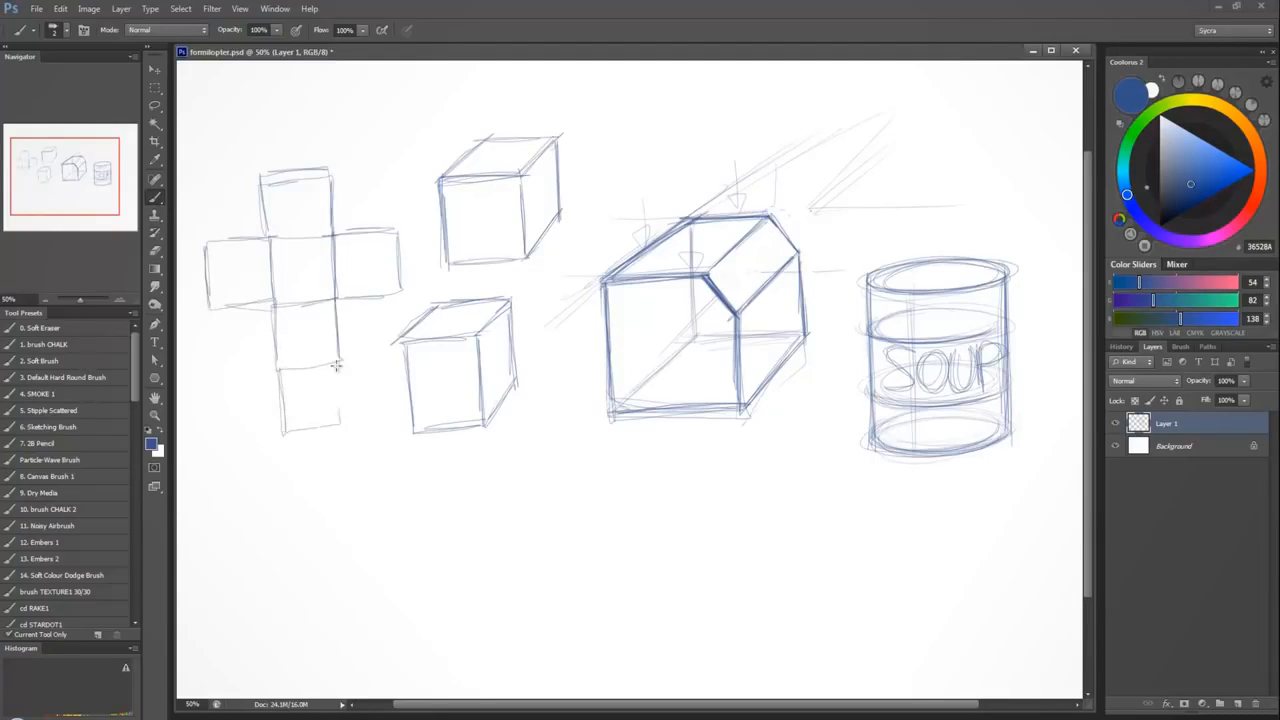
mouse_move(338, 360)
mouse_down()
mouse_move(342, 430)
mouse_move(278, 362)
mouse_up()
mouse_move(281, 431)
mouse_down()
mouse_move(300, 444)
mouse_move(340, 438)
mouse_move(343, 414)
mouse_up()
drag(403, 236, 405, 296)
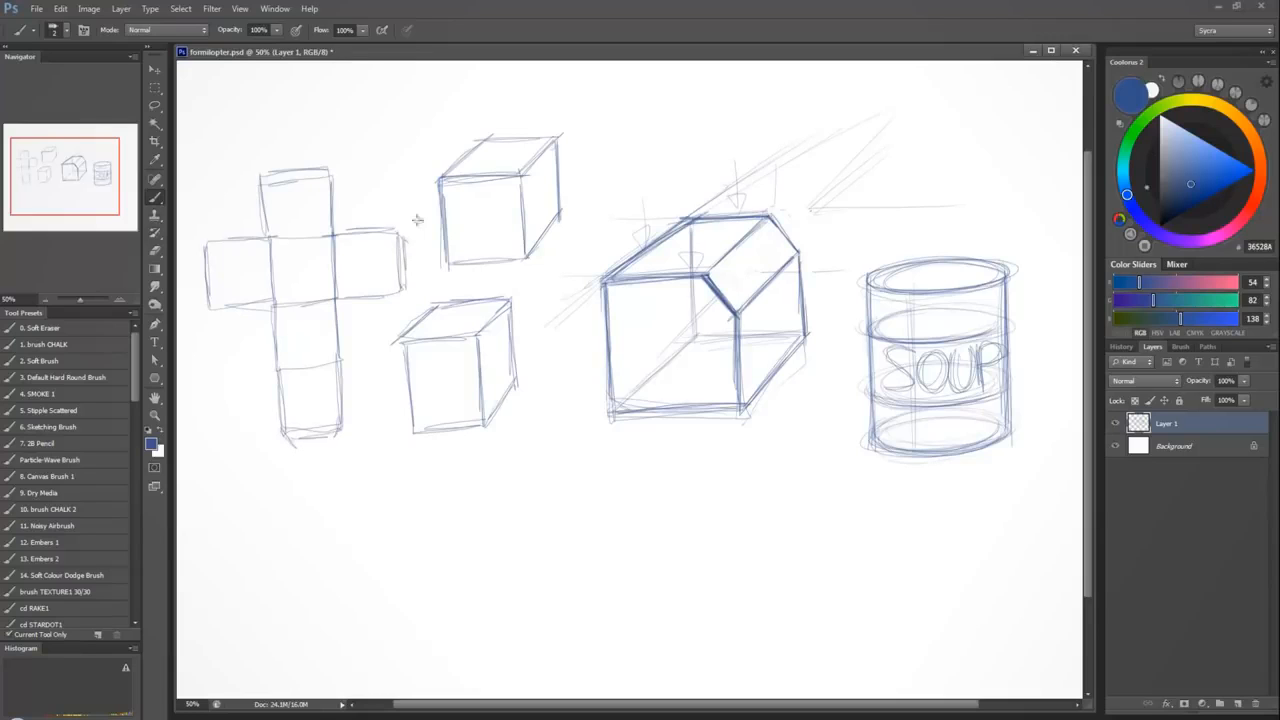
Retrace the outer edge of the net's left square and the outline of its top square.
drag(200, 254, 200, 310)
drag(267, 181, 270, 239)
drag(267, 178, 341, 175)
drag(339, 178, 335, 236)
drag(268, 237, 328, 239)
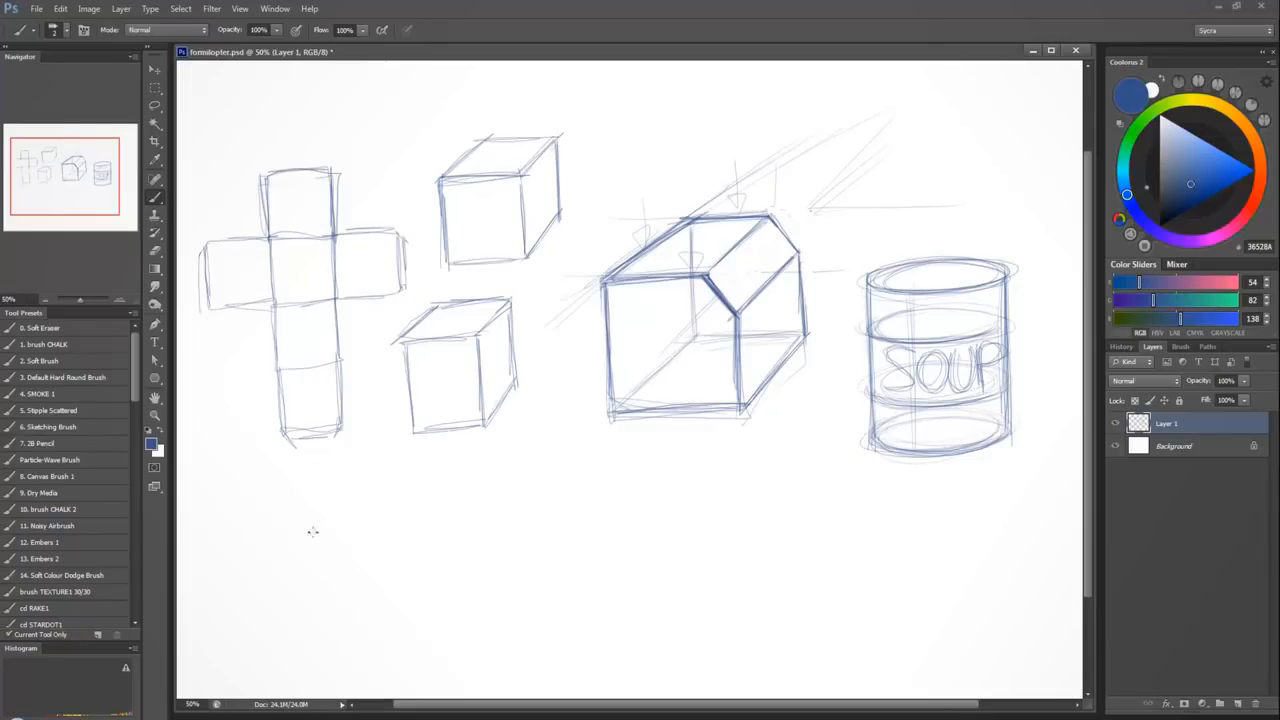
Letter A on the net's centre square and the upper cube's front, and darken the lower cube's left edges.
mouse_move(291, 288)
mouse_down()
mouse_move(306, 246)
mouse_move(326, 290)
mouse_move(318, 267)
mouse_up()
drag(400, 340, 410, 432)
drag(400, 384, 450, 298)
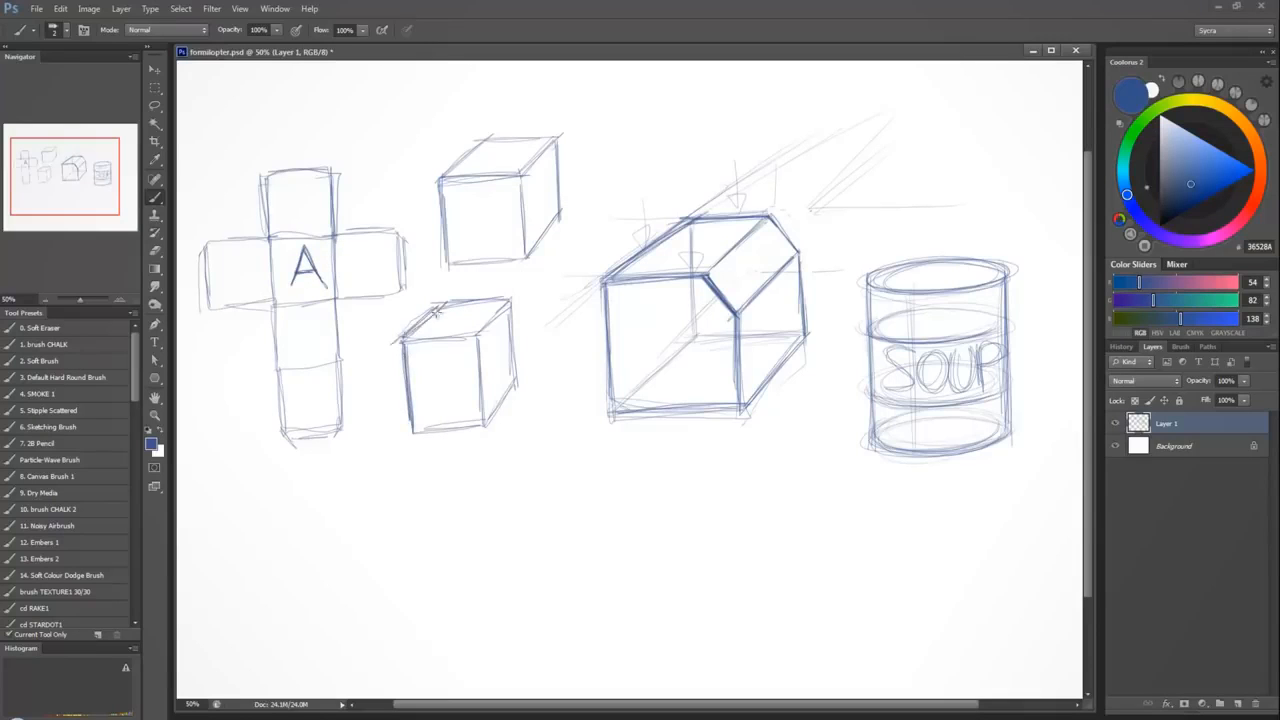
drag(394, 347, 444, 310)
drag(478, 194, 463, 241)
mouse_move(479, 193)
mouse_down()
mouse_move(498, 238)
mouse_move(467, 224)
mouse_move(464, 246)
mouse_up()
drag(480, 194, 498, 240)
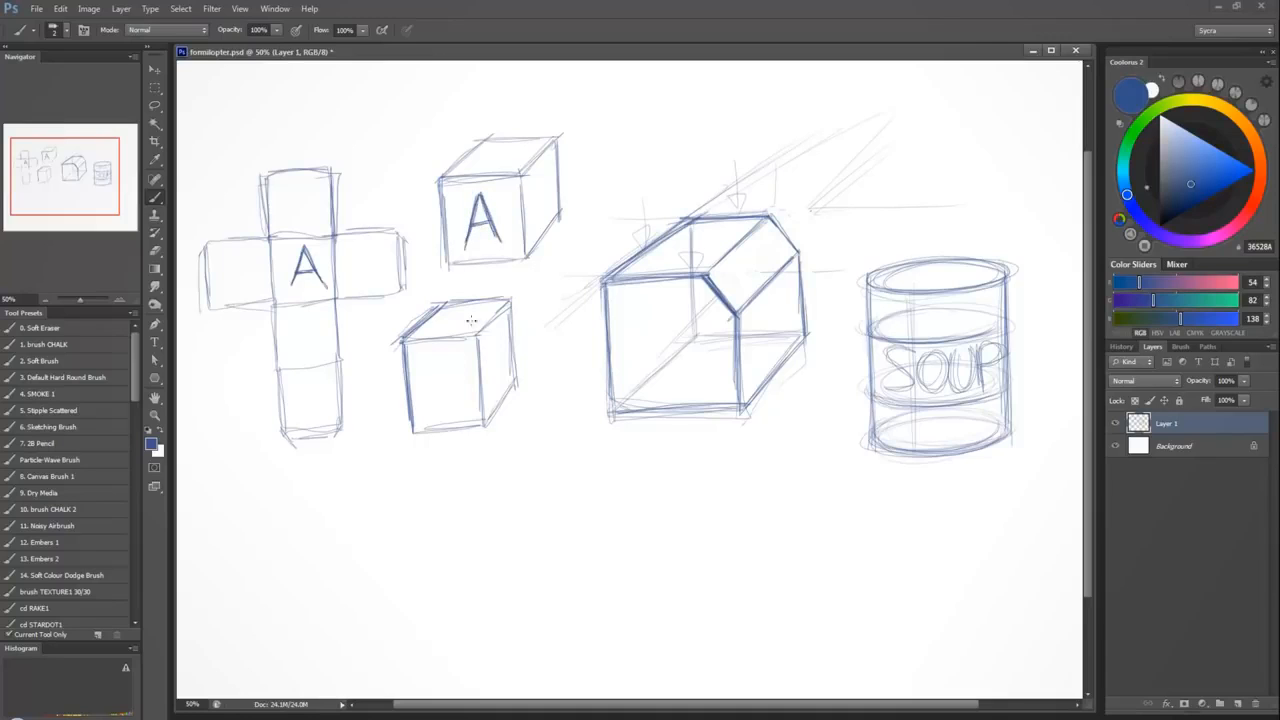
Letter A in perspective on the lower cube's top face and darken the cube's remaining edges.
mouse_move(461, 310)
mouse_down()
mouse_move(444, 326)
mouse_move(470, 322)
mouse_move(430, 328)
mouse_up()
mouse_move(459, 306)
mouse_down()
mouse_move(474, 328)
mouse_move(431, 328)
mouse_move(504, 296)
mouse_move(478, 334)
mouse_move(413, 340)
mouse_move(478, 334)
mouse_move(482, 370)
mouse_up()
mouse_move(510, 298)
mouse_down()
mouse_move(518, 380)
mouse_move(487, 424)
mouse_up()
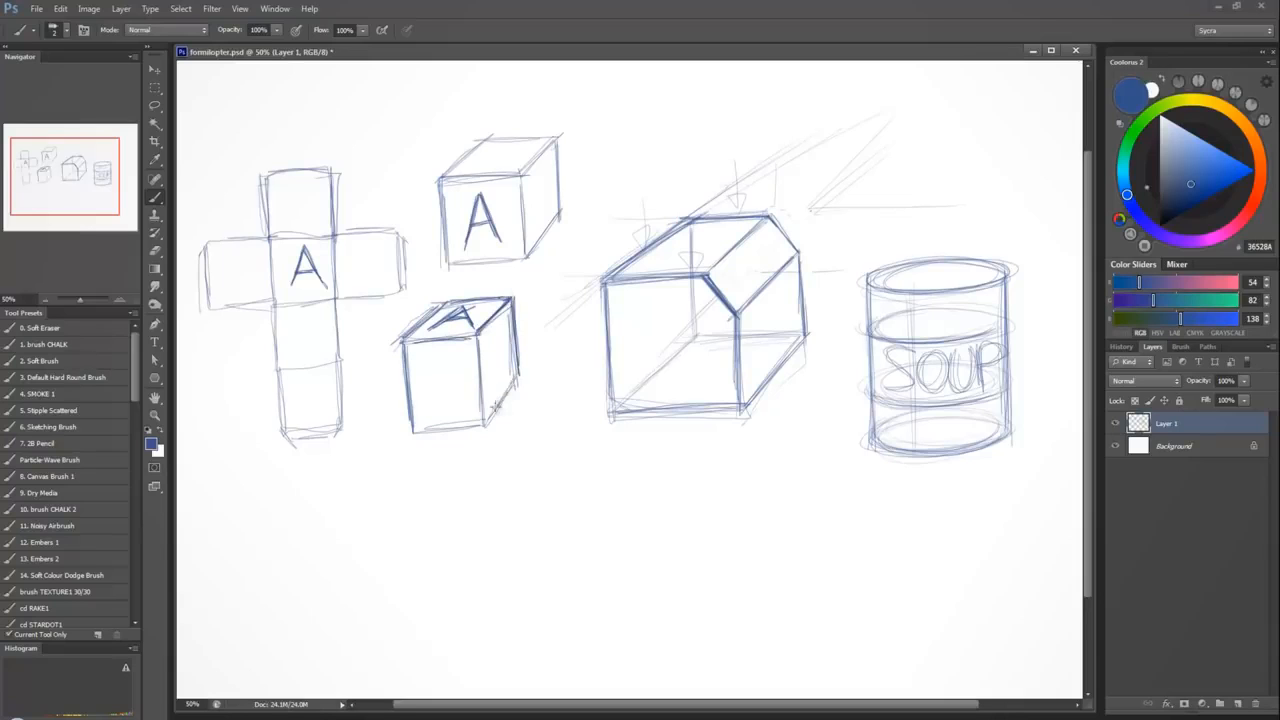
drag(518, 376, 484, 428)
mouse_move(484, 332)
mouse_down()
mouse_move(482, 424)
mouse_move(406, 432)
mouse_up()
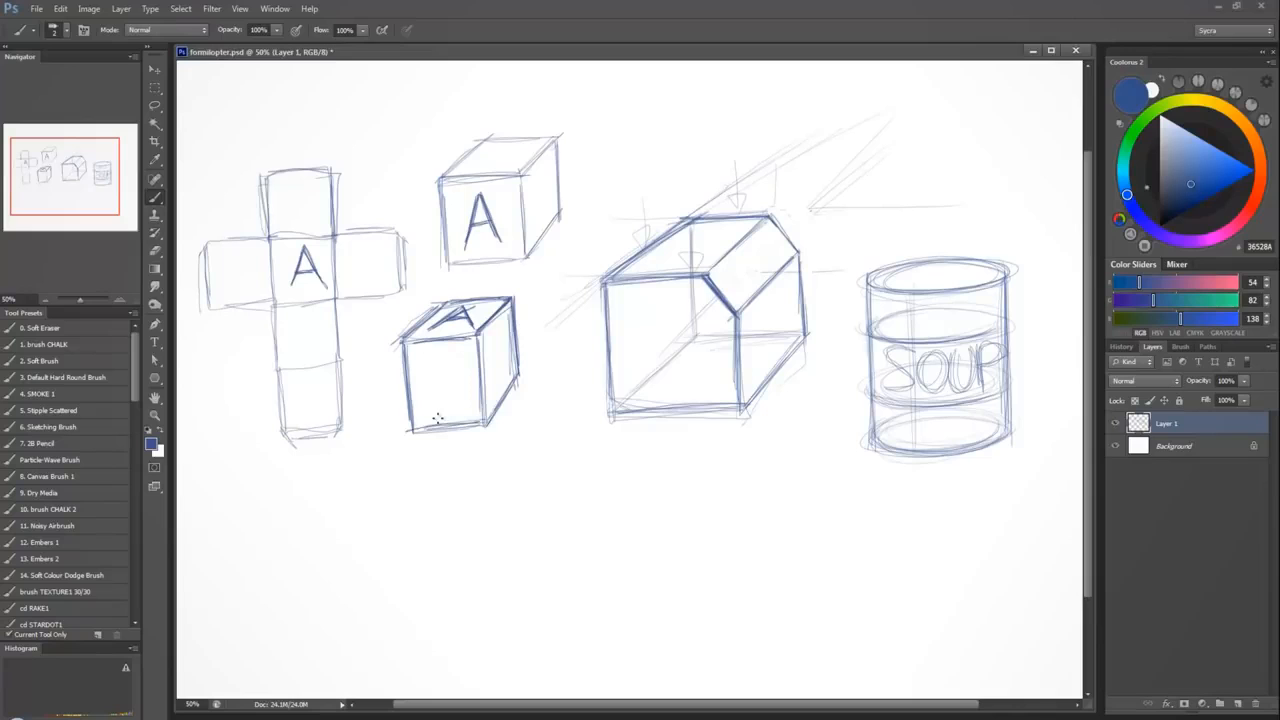
Letter B on the right side faces of both small cubes and on the net's right square.
drag(534, 172, 540, 216)
mouse_move(534, 166)
mouse_down()
mouse_move(537, 202)
mouse_move(540, 192)
mouse_up()
drag(349, 272, 379, 271)
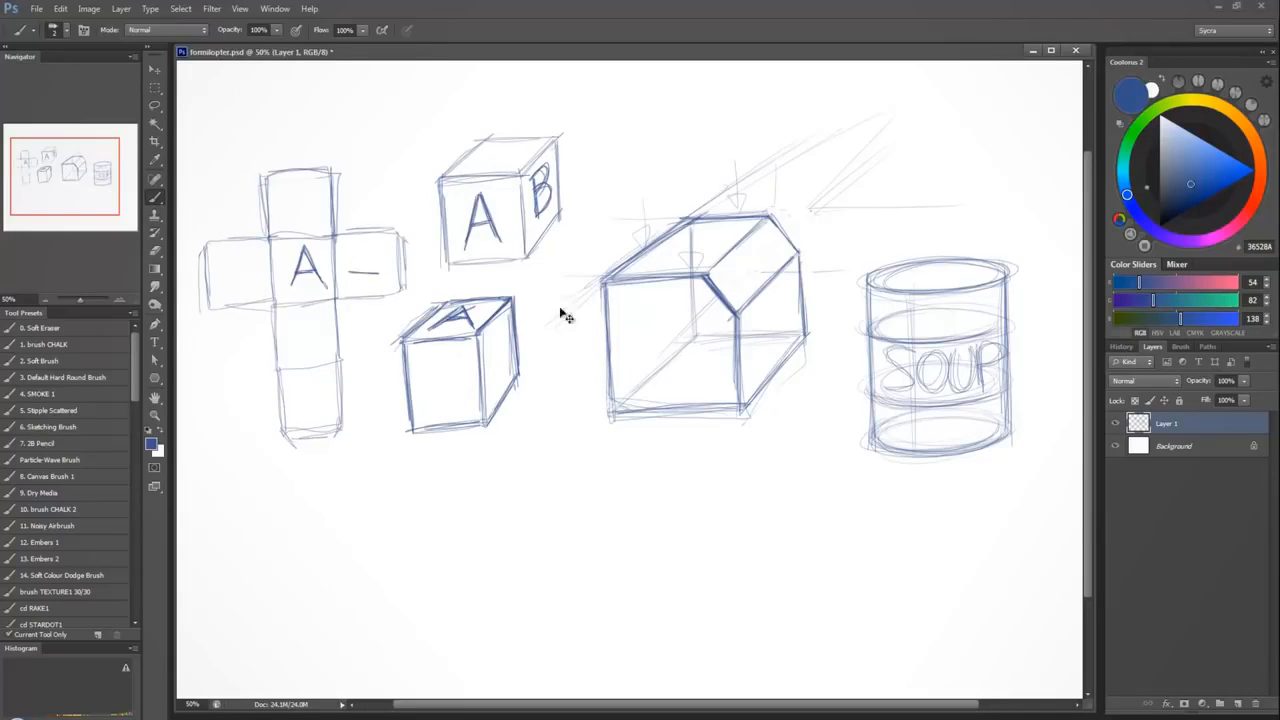
key(ctrl+z)
drag(356, 238, 358, 283)
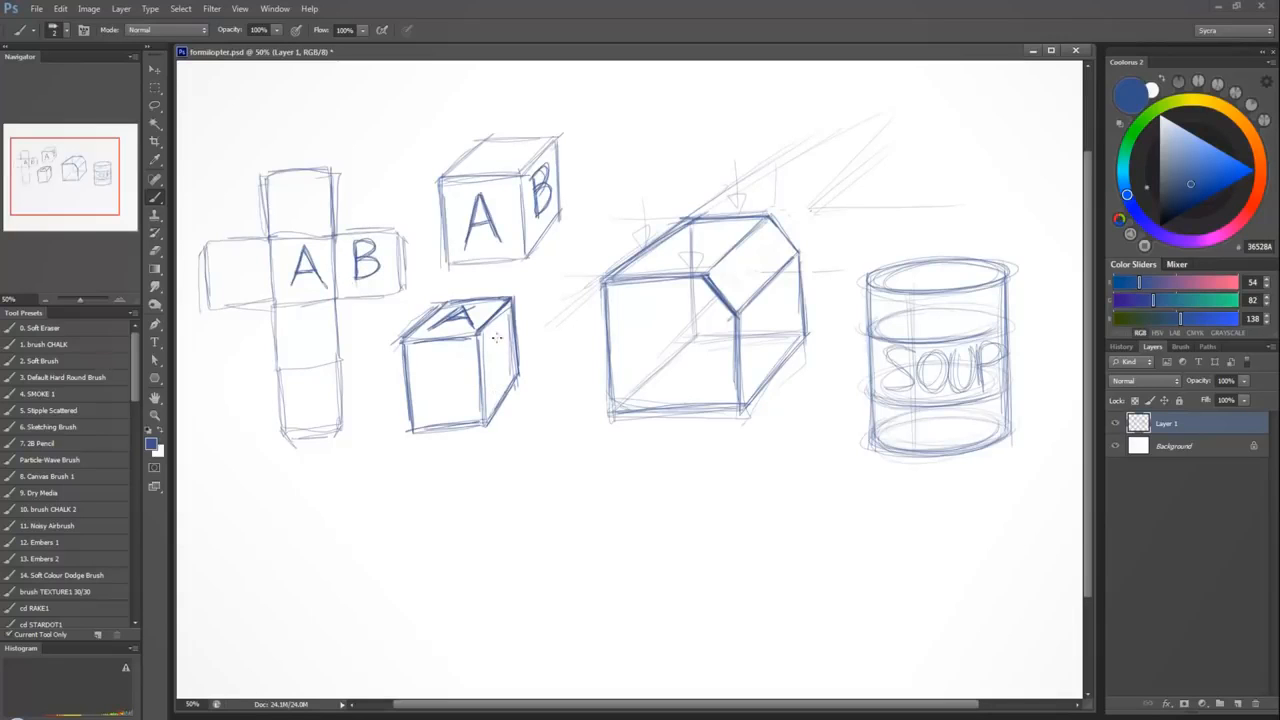
mouse_move(488, 344)
mouse_down()
mouse_move(502, 344)
mouse_move(492, 376)
mouse_move(509, 334)
mouse_move(503, 371)
mouse_move(507, 333)
mouse_move(488, 354)
mouse_up()
Letter C below A on the net, on the upper cube's see-through bottom and on the lower cube's front.
mouse_move(307, 312)
mouse_down()
mouse_move(290, 334)
mouse_move(318, 350)
mouse_move(290, 340)
mouse_move(322, 343)
mouse_move(292, 352)
mouse_up()
mouse_move(490, 150)
mouse_down()
mouse_move(490, 212)
mouse_move(562, 210)
mouse_up()
drag(511, 243, 495, 231)
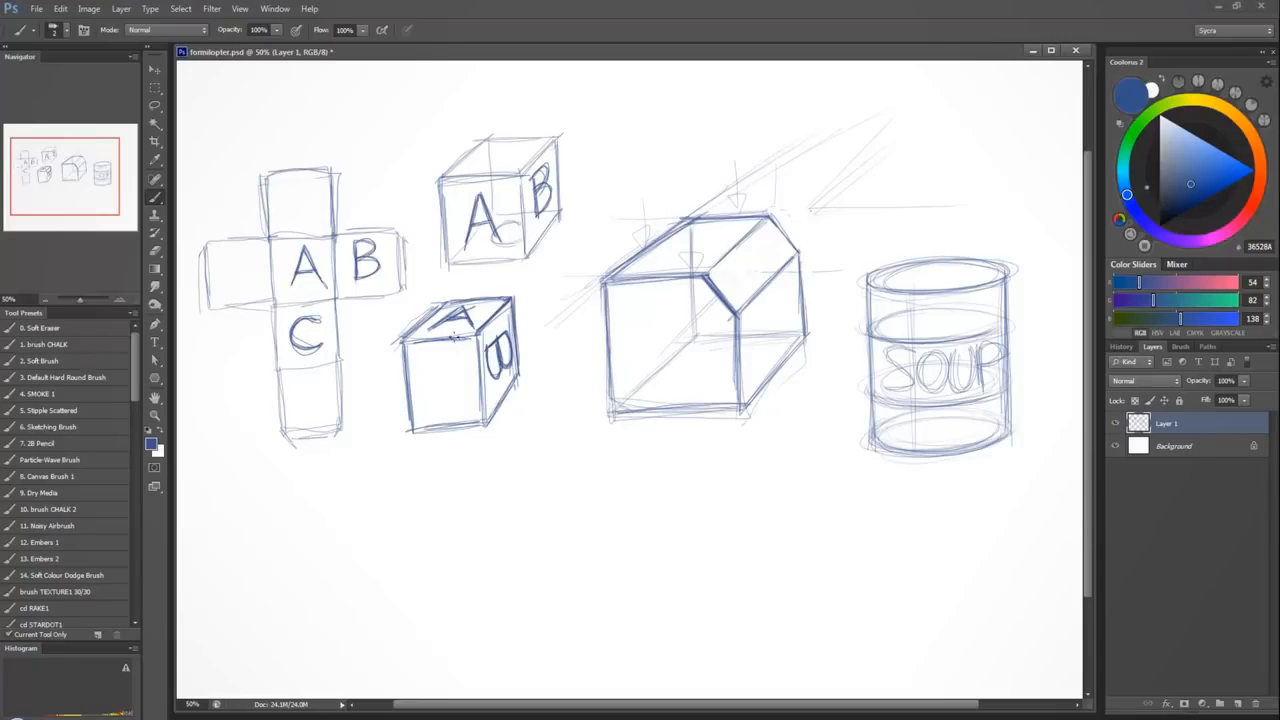
drag(448, 357, 456, 401)
Letter D, E and F on the net's remaining squares and a matching D on the upper cube's top face.
mouse_move(305, 182)
mouse_down()
mouse_move(304, 226)
mouse_move(282, 226)
mouse_move(304, 226)
mouse_up()
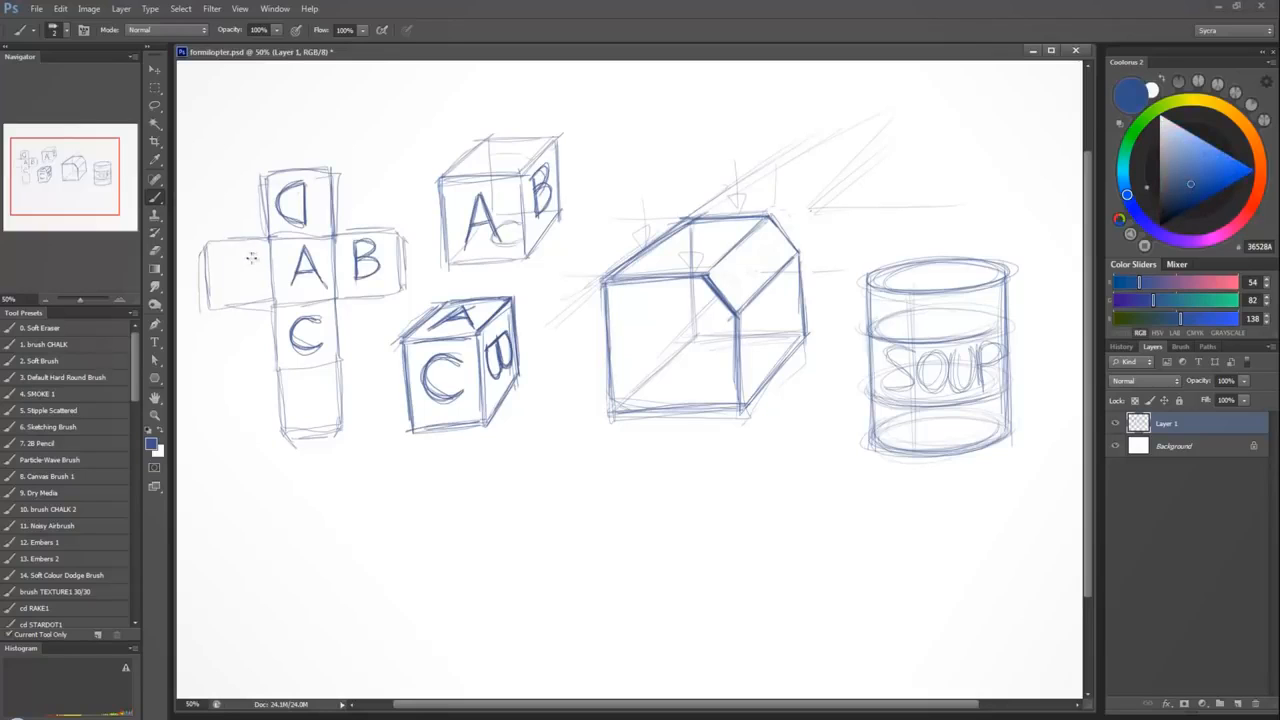
drag(229, 257, 231, 293)
mouse_move(228, 256)
mouse_down()
mouse_move(266, 290)
mouse_move(257, 268)
mouse_up()
mouse_move(319, 374)
mouse_down()
mouse_move(319, 412)
mouse_move(297, 413)
mouse_move(320, 388)
mouse_move(320, 406)
mouse_up()
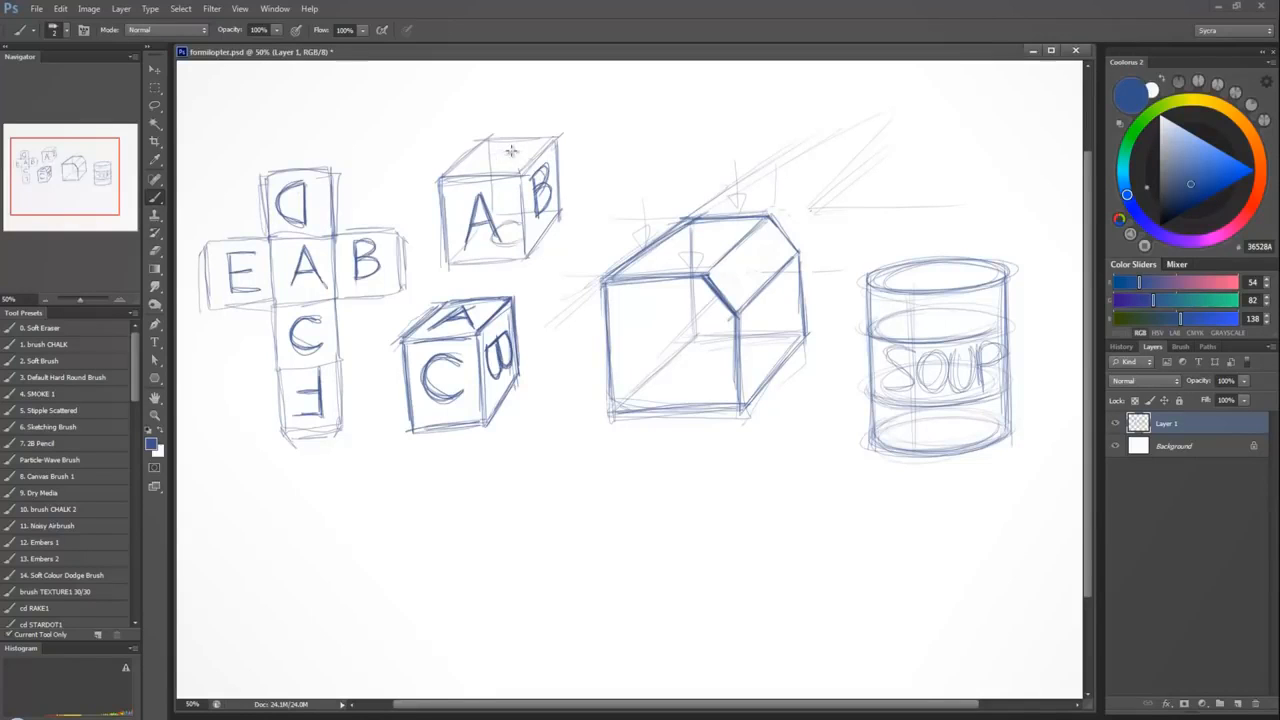
mouse_move(514, 147)
mouse_down()
mouse_move(504, 161)
mouse_move(489, 148)
mouse_move(502, 166)
mouse_move(484, 160)
mouse_move(503, 167)
mouse_move(502, 142)
mouse_move(505, 168)
mouse_up()
mouse_move(517, 148)
mouse_down()
mouse_move(488, 145)
mouse_move(492, 166)
mouse_move(512, 163)
mouse_move(523, 144)
mouse_move(485, 157)
mouse_move(515, 146)
mouse_up()
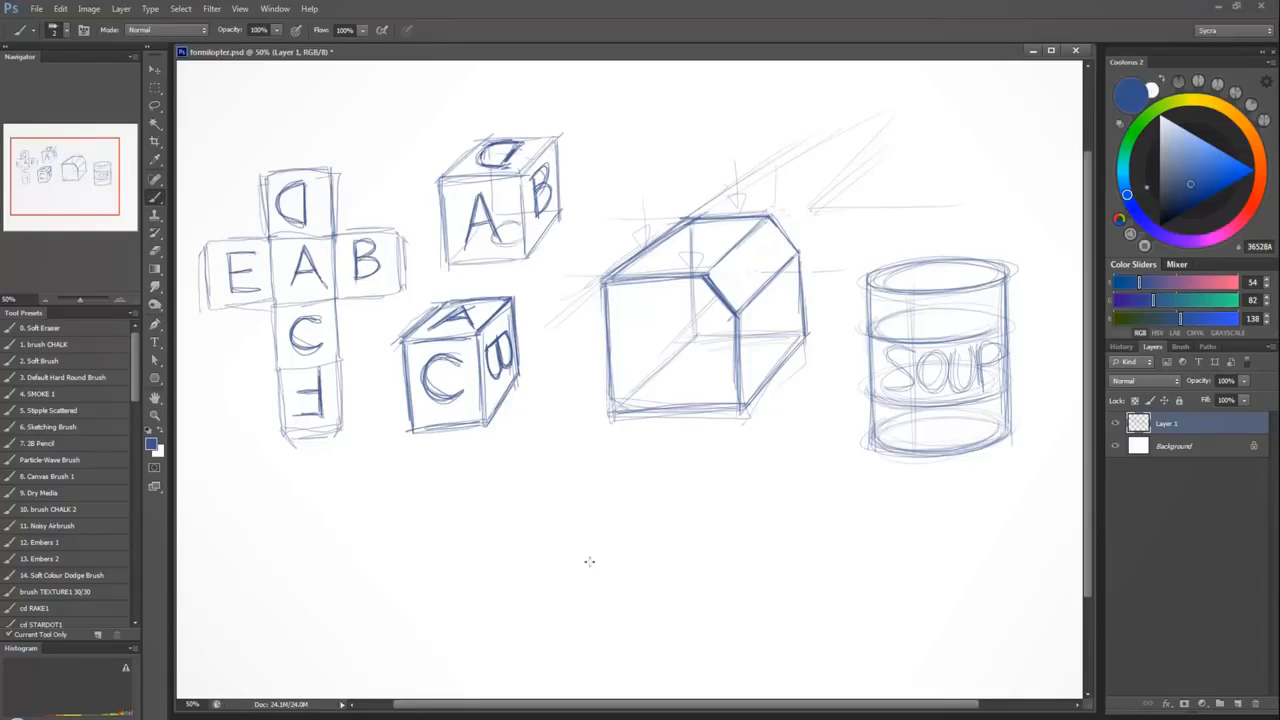
Sketch an egg shape below the cubes and wrap vertical and horizontal contour ellipses around it.
mouse_move(530, 458)
mouse_down()
mouse_move(563, 505)
mouse_move(495, 500)
mouse_move(555, 490)
mouse_move(509, 540)
mouse_move(495, 520)
mouse_move(566, 525)
mouse_move(530, 550)
mouse_move(560, 517)
mouse_move(496, 508)
mouse_move(553, 456)
mouse_up()
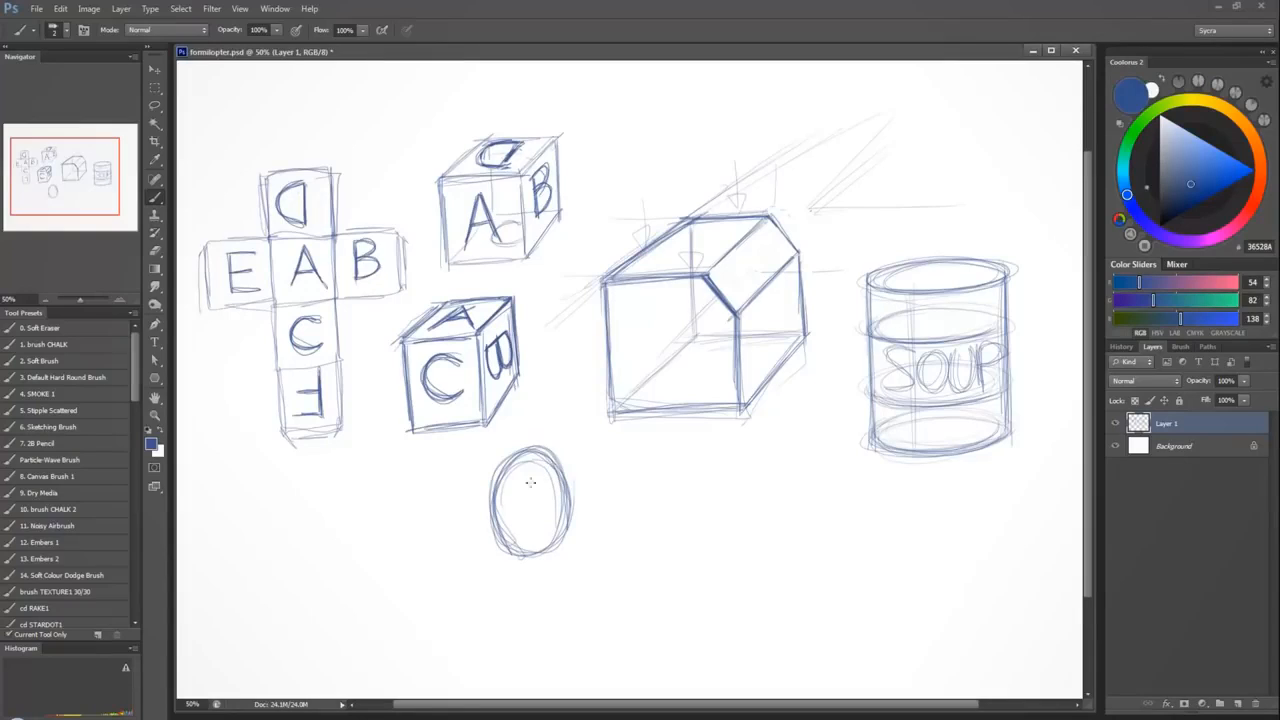
mouse_move(529, 459)
mouse_down()
mouse_move(528, 543)
mouse_move(544, 543)
mouse_up()
mouse_move(525, 462)
mouse_down()
mouse_move(528, 538)
mouse_move(568, 497)
mouse_up()
drag(496, 513, 568, 508)
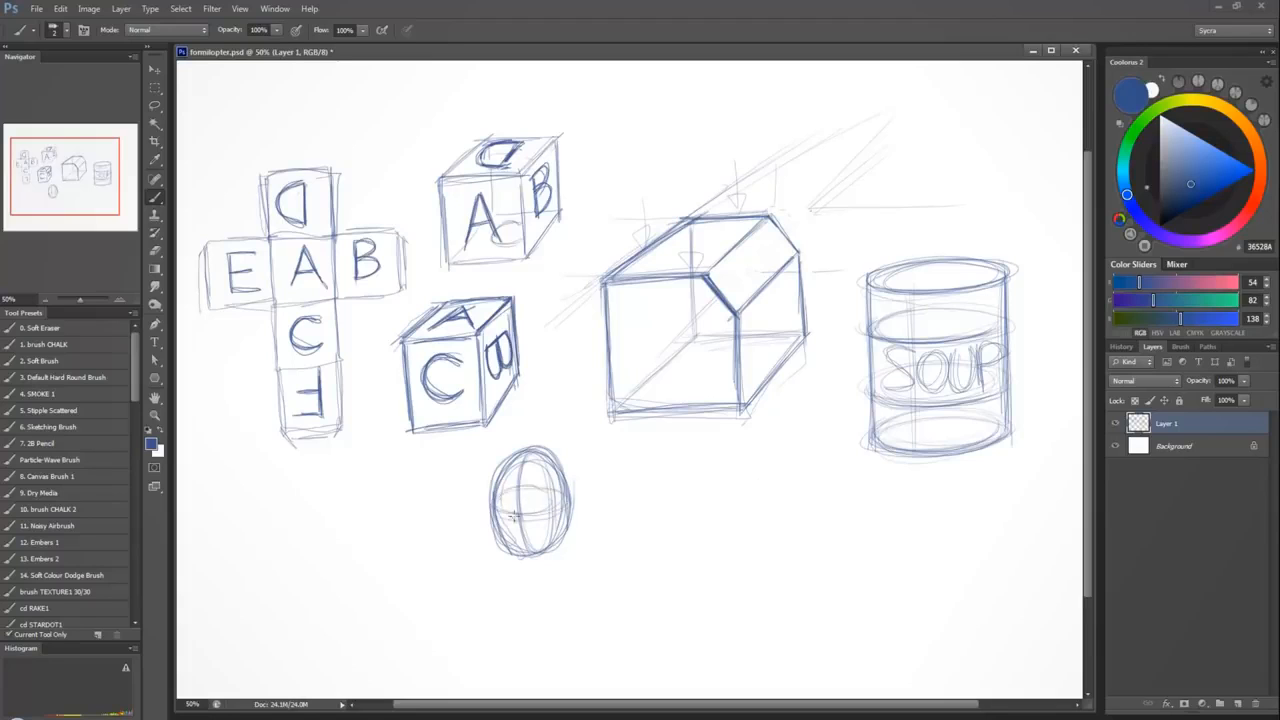
mouse_move(476, 516)
mouse_down()
mouse_move(548, 472)
mouse_move(534, 551)
mouse_up()
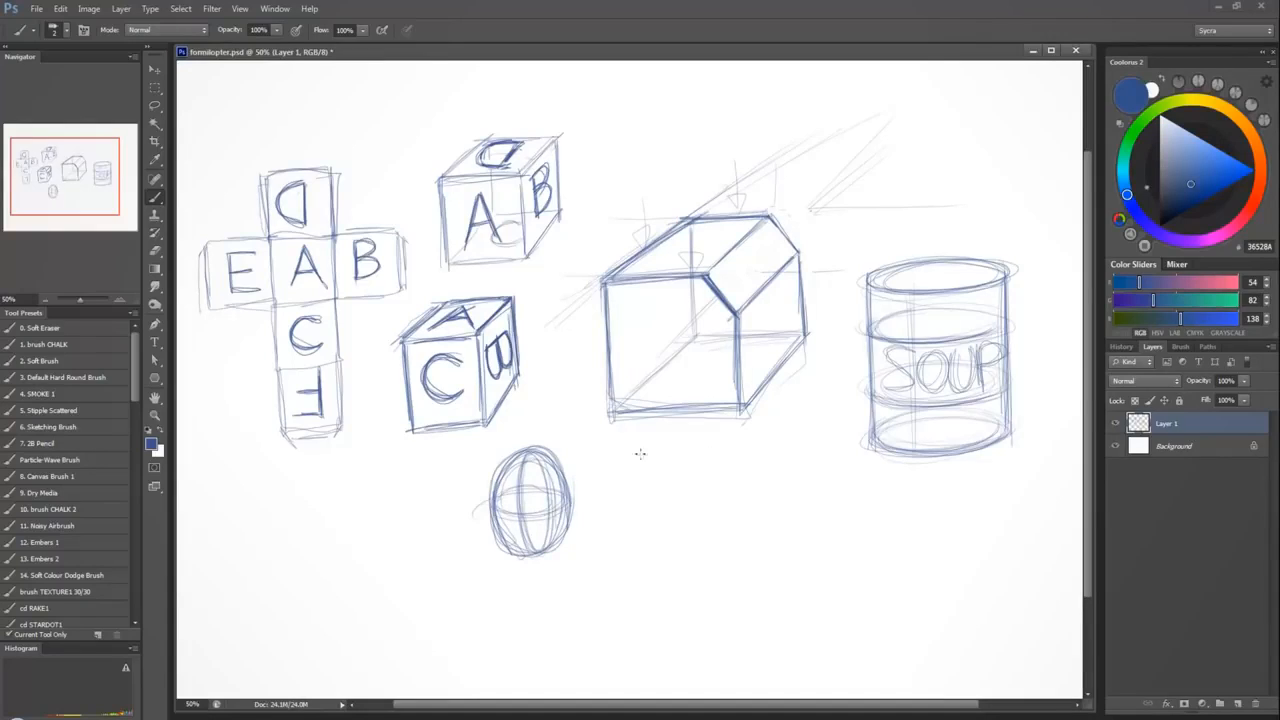
Undo a trial oval beside the egg and sketch a turned head with a wraparound eye line and an ear.
mouse_move(744, 452)
mouse_down()
mouse_move(710, 464)
mouse_move(695, 516)
mouse_move(700, 567)
mouse_move(729, 598)
mouse_move(774, 570)
mouse_move(775, 497)
mouse_move(739, 454)
mouse_move(705, 495)
mouse_move(775, 483)
mouse_up()
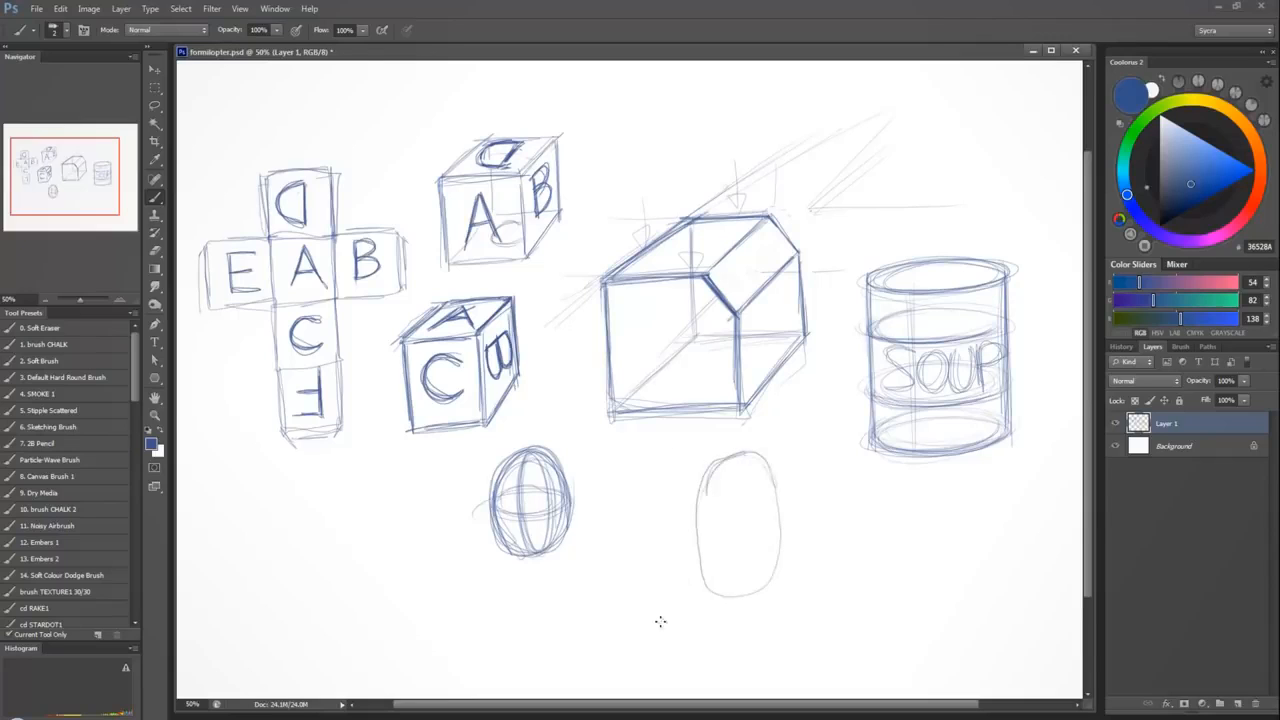
key(ctrl+z)
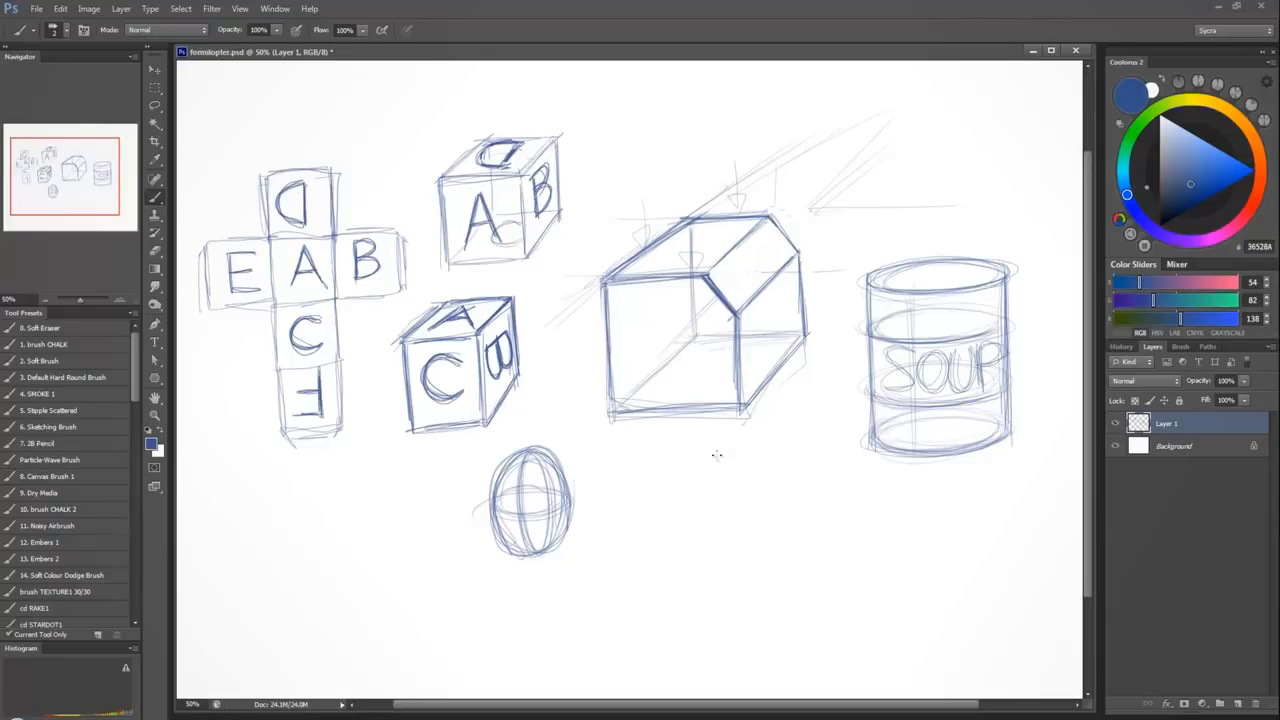
drag(682, 513, 774, 476)
mouse_move(677, 536)
mouse_down()
mouse_move(726, 455)
mouse_move(684, 599)
mouse_move(730, 598)
mouse_move(770, 570)
mouse_move(770, 510)
mouse_move(810, 515)
mouse_move(796, 456)
mouse_move(810, 500)
mouse_move(790, 445)
mouse_move(688, 472)
mouse_move(704, 592)
mouse_move(706, 450)
mouse_move(731, 526)
mouse_move(672, 522)
mouse_move(760, 530)
mouse_move(797, 494)
mouse_up()
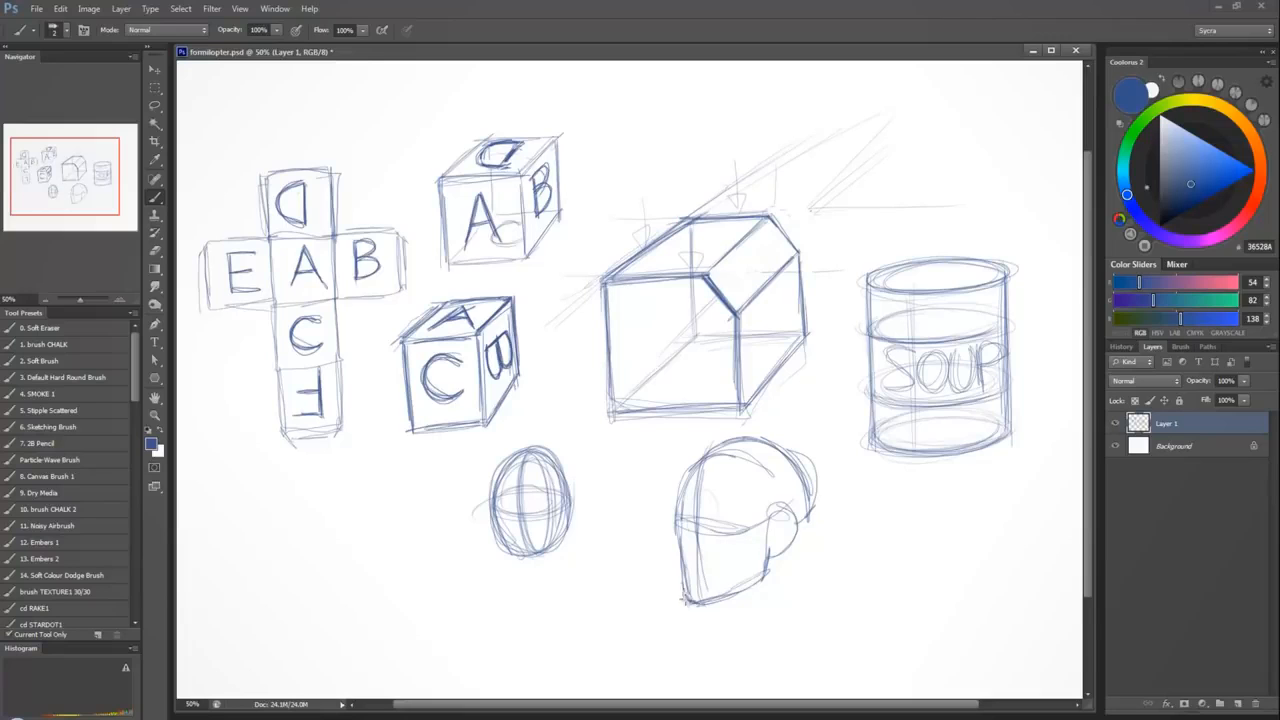
Darken the head's face, skull and ear outlines and add a contour line across the lower face.
mouse_move(690, 605)
mouse_down()
mouse_move(672, 508)
mouse_move(696, 458)
mouse_up()
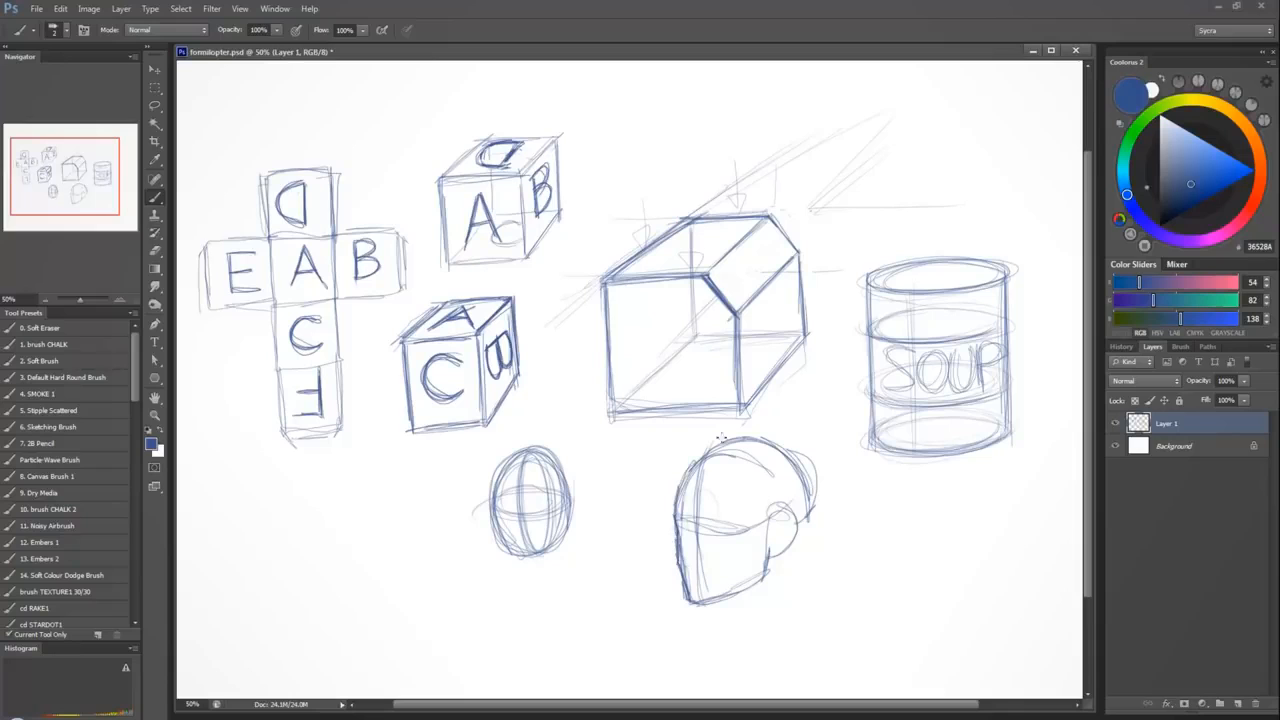
mouse_move(768, 510)
mouse_down()
mouse_move(780, 497)
mouse_move(792, 515)
mouse_move(768, 556)
mouse_move(787, 504)
mouse_up()
mouse_move(800, 530)
mouse_down()
mouse_move(800, 485)
mouse_move(765, 440)
mouse_move(711, 443)
mouse_up()
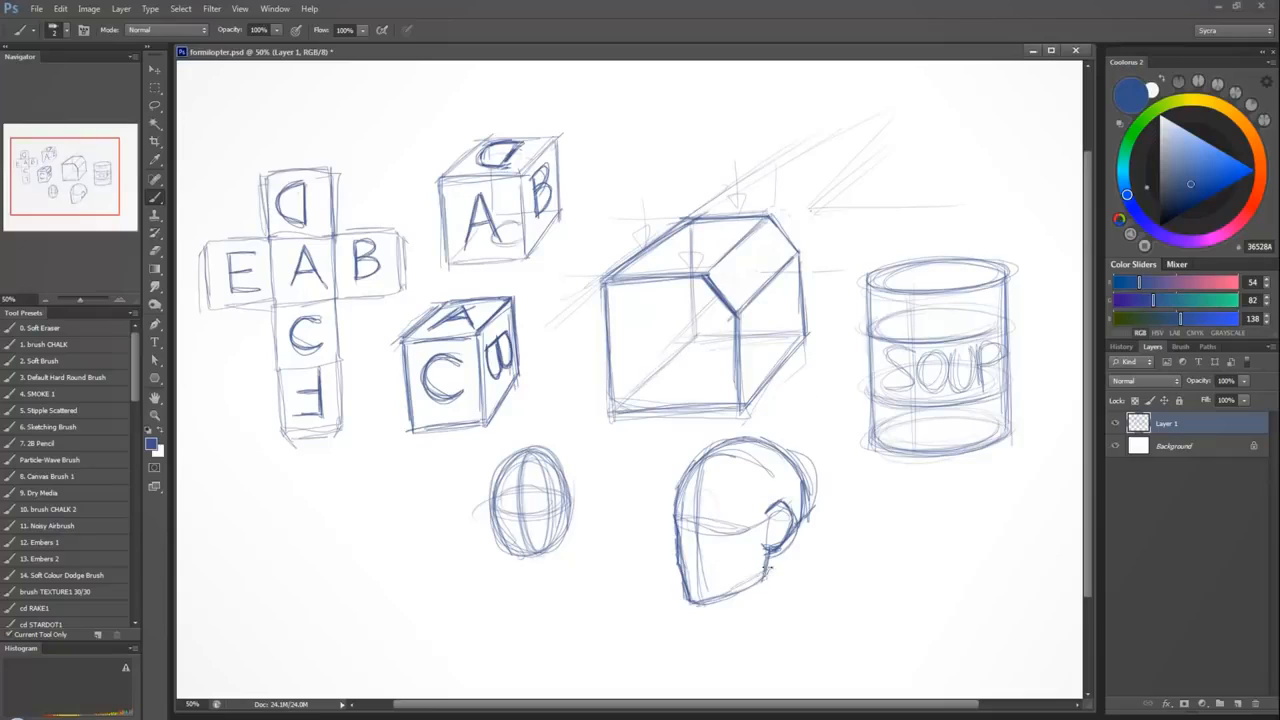
mouse_move(767, 551)
mouse_down()
mouse_move(764, 578)
mouse_move(718, 598)
mouse_move(752, 578)
mouse_move(702, 567)
mouse_up()
Outline the bevelled box's left inner side heavily and fill that plane with cross-hatching.
drag(612, 413, 695, 340)
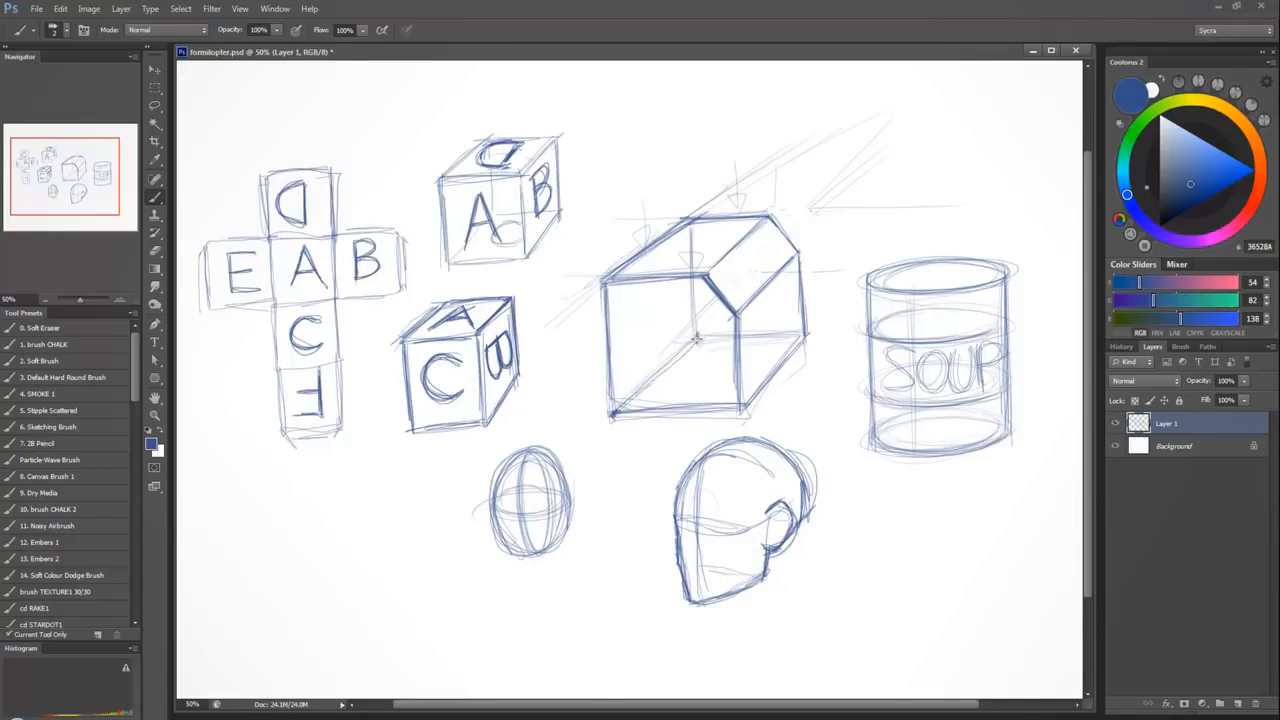
mouse_move(691, 222)
mouse_down()
mouse_move(695, 333)
mouse_move(690, 219)
mouse_move(606, 285)
mouse_up()
mouse_move(606, 285)
mouse_down()
mouse_move(613, 412)
mouse_move(697, 338)
mouse_up()
mouse_move(688, 224)
mouse_down()
mouse_move(606, 287)
mouse_move(602, 300)
mouse_move(688, 258)
mouse_move(606, 366)
mouse_move(688, 322)
mouse_move(616, 410)
mouse_move(694, 242)
mouse_move(680, 334)
mouse_move(614, 390)
mouse_move(602, 372)
mouse_up()
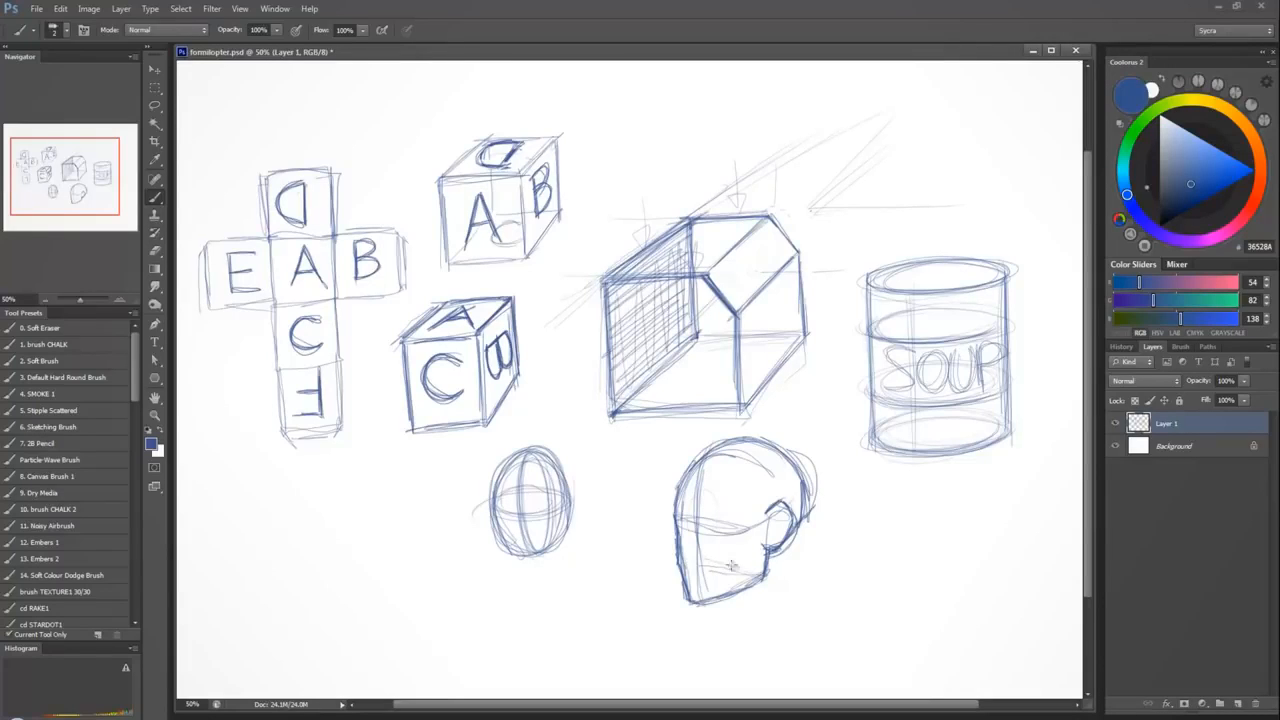
Hatch the head's lower jaw plane and draw contour lines across the face at eye level.
mouse_move(767, 578)
mouse_down()
mouse_move(697, 559)
mouse_move(690, 592)
mouse_move(702, 600)
mouse_move(716, 565)
mouse_move(728, 590)
mouse_move(750, 568)
mouse_up()
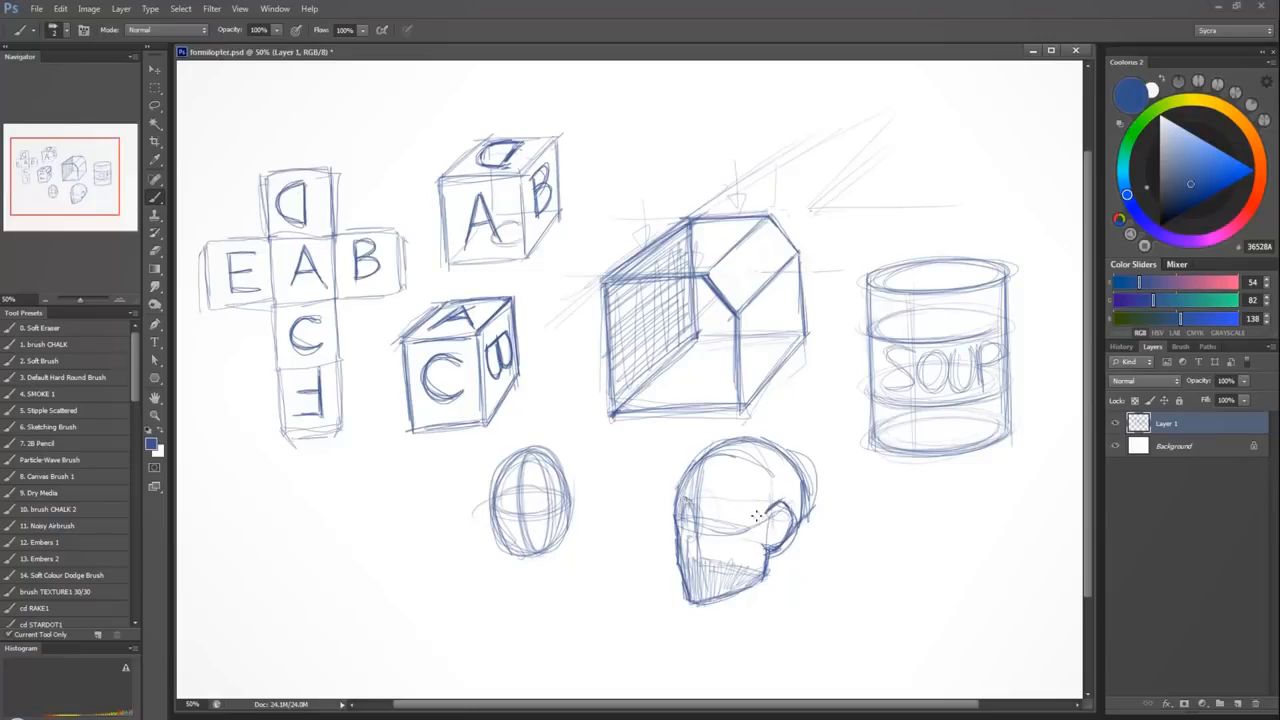
mouse_move(694, 500)
mouse_down()
mouse_move(690, 556)
mouse_move(686, 546)
mouse_move(704, 502)
mouse_move(692, 561)
mouse_move(705, 550)
mouse_move(705, 595)
mouse_move(732, 566)
mouse_move(706, 574)
mouse_move(732, 586)
mouse_move(758, 560)
mouse_move(718, 555)
mouse_move(718, 543)
mouse_move(776, 510)
mouse_move(768, 531)
mouse_move(698, 531)
mouse_move(686, 525)
mouse_move(696, 514)
mouse_move(781, 524)
mouse_up()
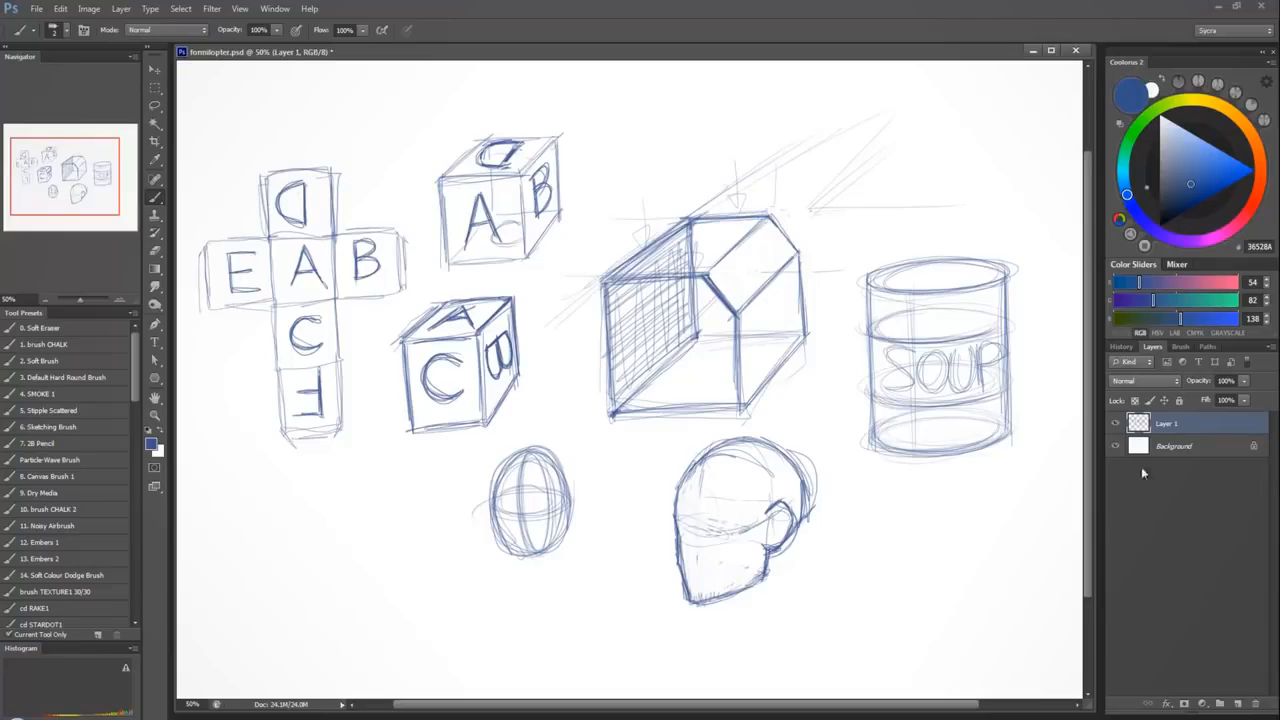
Add a new layer above Layer 1 and hide Layer 1 for a blank canvas.
click(1237, 704)
click(1115, 446)
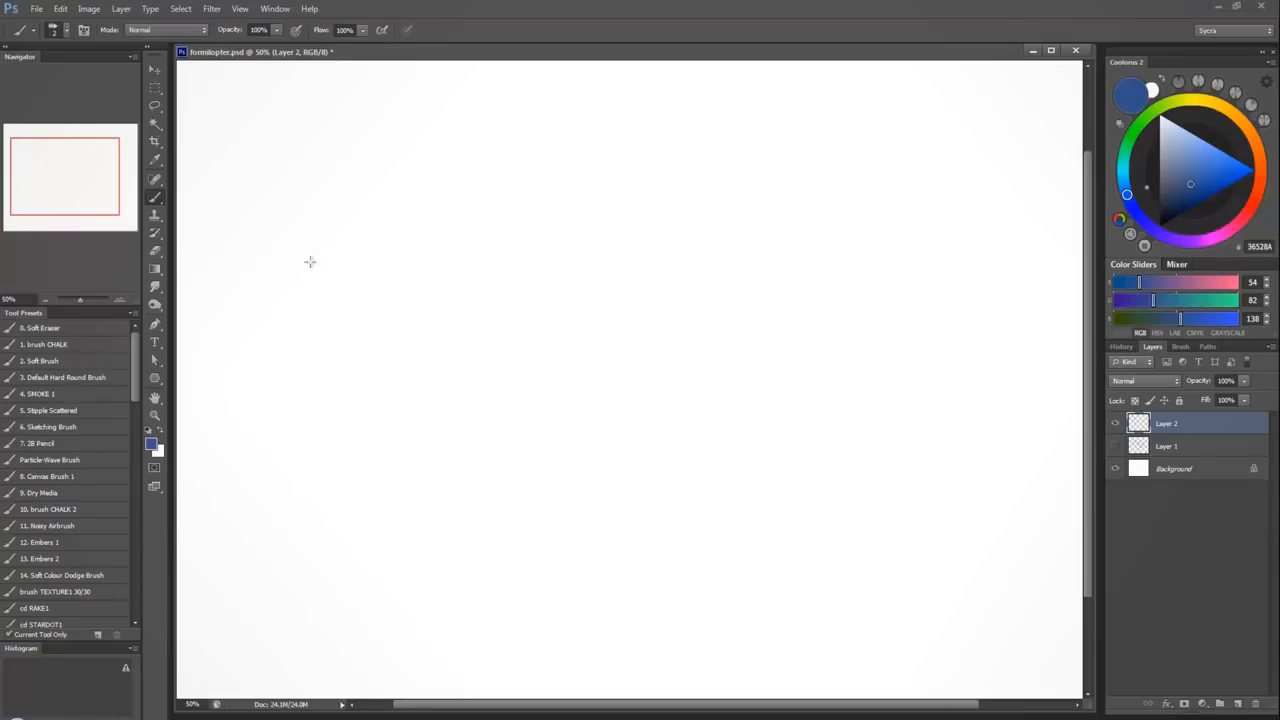
mouse_move(310, 262)
mouse_down()
mouse_move(331, 223)
mouse_move(380, 211)
mouse_move(369, 294)
mouse_move(266, 390)
mouse_move(268, 369)
mouse_move(329, 398)
mouse_move(514, 334)
mouse_move(622, 343)
mouse_move(733, 458)
mouse_up()
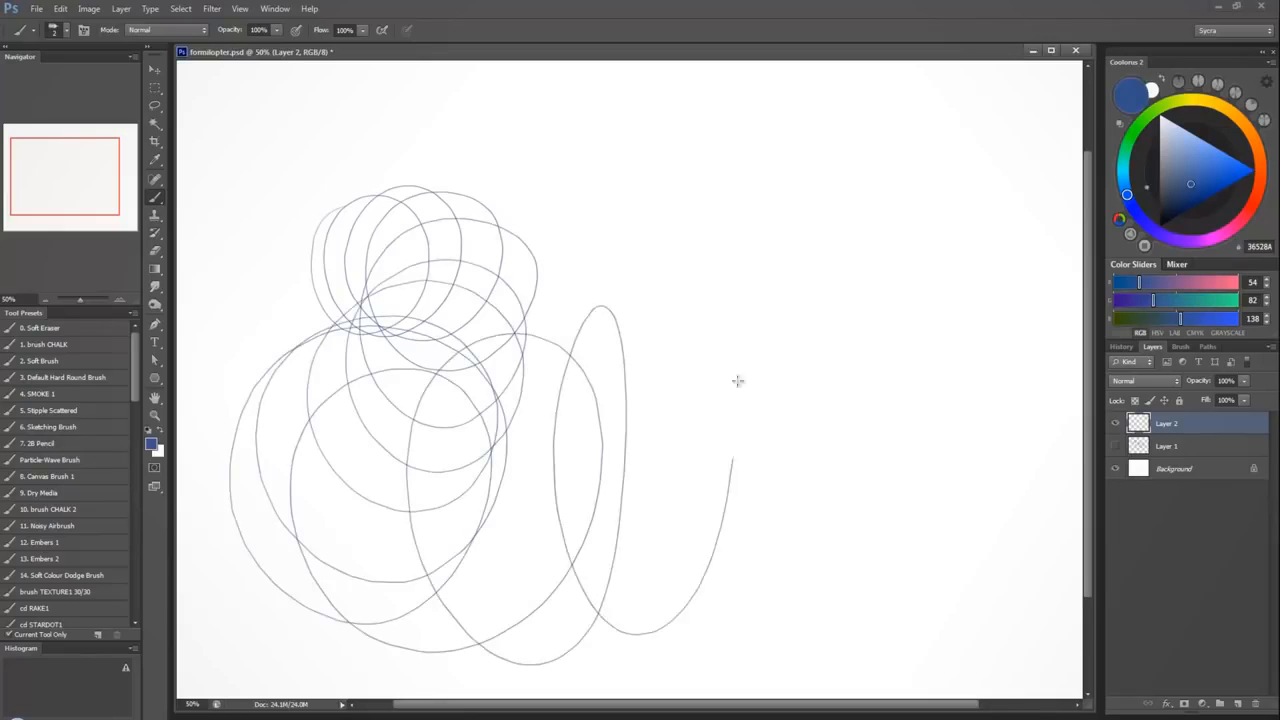
mouse_move(738, 380)
mouse_down()
mouse_move(851, 404)
mouse_move(777, 444)
mouse_move(951, 441)
mouse_move(813, 393)
mouse_move(1015, 497)
mouse_move(864, 299)
mouse_move(1006, 443)
mouse_move(864, 199)
mouse_move(965, 338)
mouse_move(873, 143)
mouse_move(915, 278)
mouse_move(783, 133)
mouse_move(871, 236)
mouse_move(763, 165)
mouse_move(802, 166)
mouse_move(755, 247)
mouse_move(747, 117)
mouse_move(737, 225)
mouse_move(688, 195)
mouse_move(677, 125)
mouse_move(662, 236)
mouse_move(618, 205)
mouse_move(589, 116)
mouse_move(585, 188)
mouse_move(551, 239)
mouse_move(513, 236)
mouse_up()
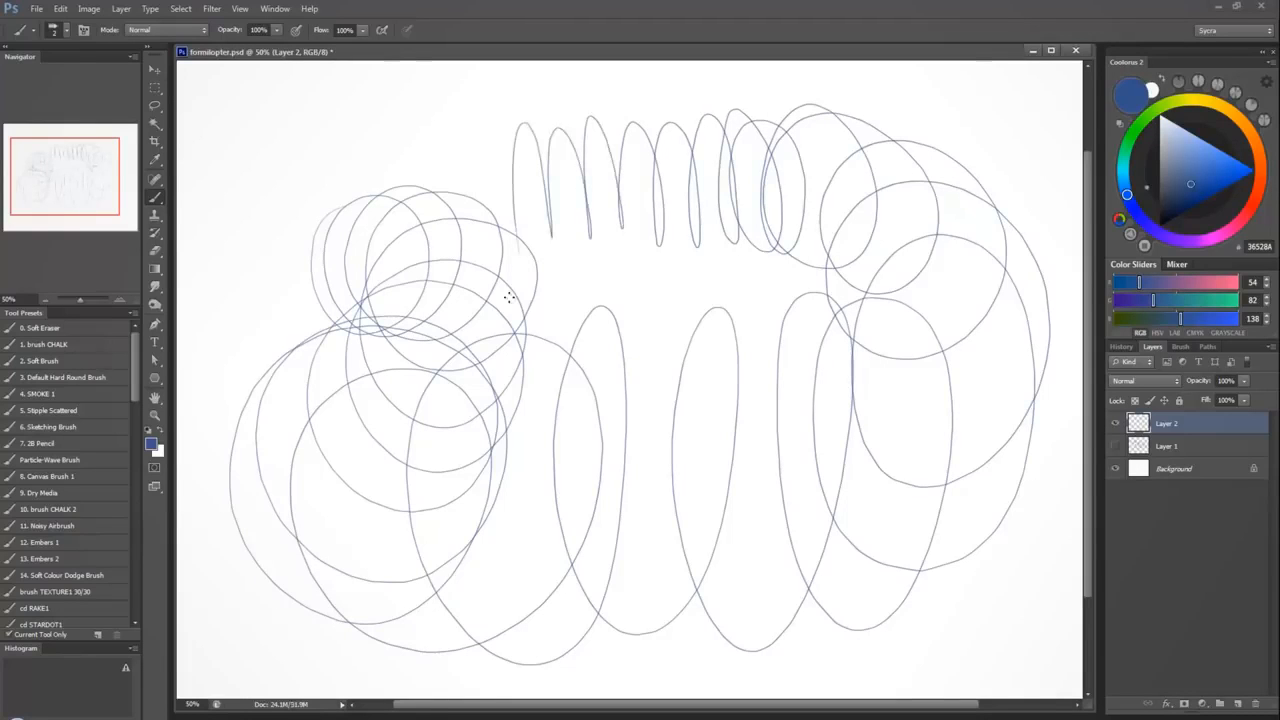
key(ctrl+z)
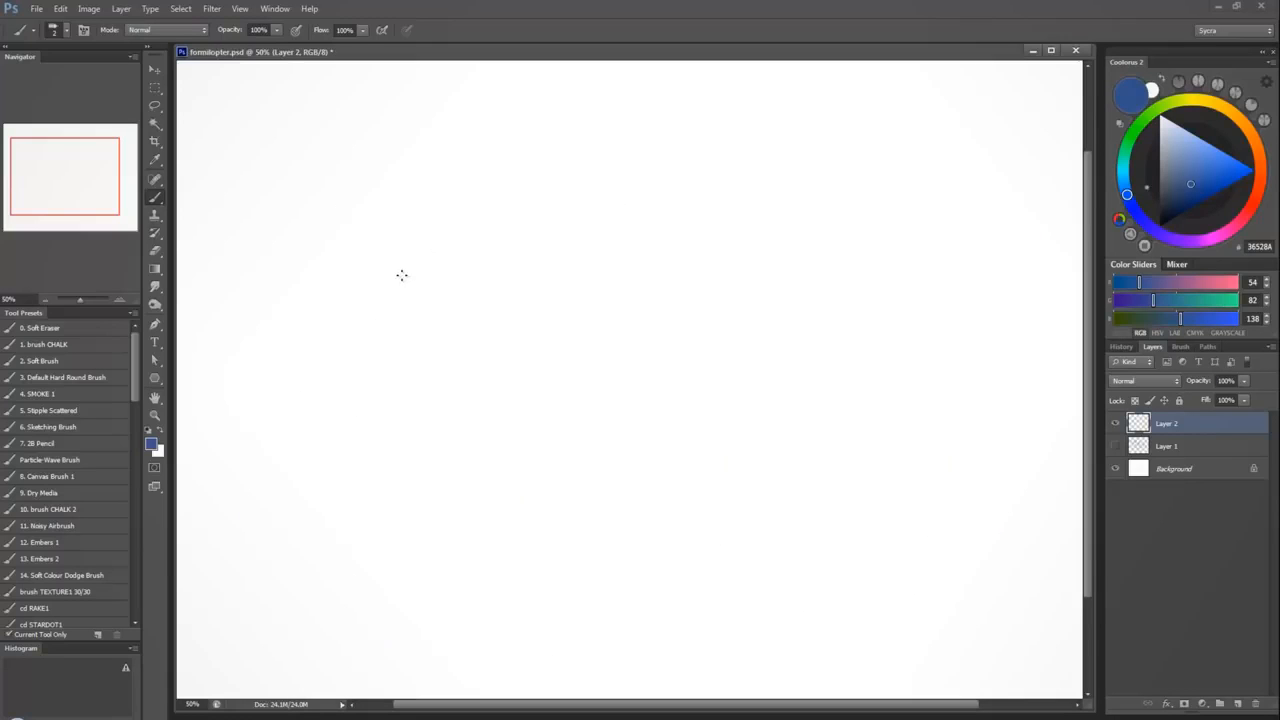
Sketch a triangle and extend long curved edges receding from its corners.
mouse_move(384, 281)
mouse_down()
mouse_move(352, 345)
mouse_move(375, 361)
mouse_move(354, 358)
mouse_move(469, 359)
mouse_move(410, 232)
mouse_move(351, 345)
mouse_move(410, 233)
mouse_move(446, 325)
mouse_up()
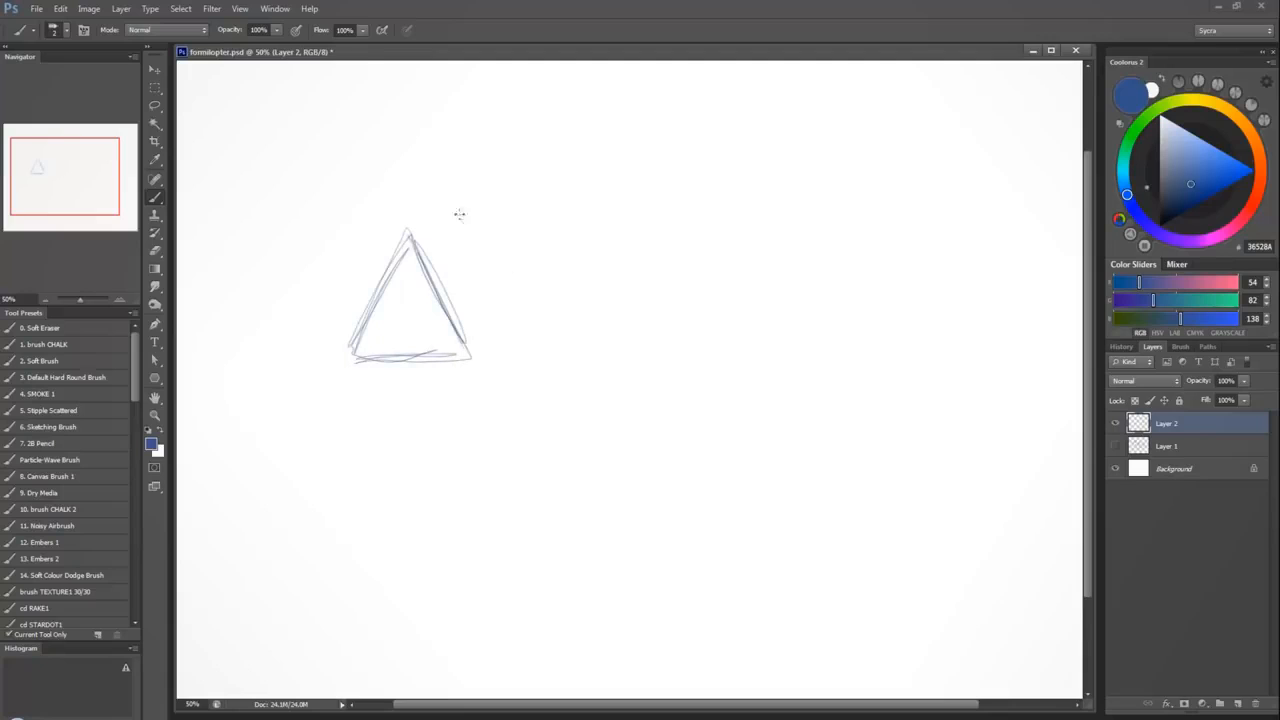
mouse_move(459, 214)
mouse_down()
mouse_move(500, 310)
mouse_move(414, 290)
mouse_move(455, 203)
mouse_move(426, 246)
mouse_move(650, 171)
mouse_up()
mouse_move(660, 163)
mouse_down()
mouse_move(583, 164)
mouse_move(415, 238)
mouse_up()
mouse_move(415, 238)
mouse_down()
mouse_move(737, 149)
mouse_move(485, 191)
mouse_move(407, 325)
mouse_move(549, 391)
mouse_move(809, 129)
mouse_move(534, 391)
mouse_move(444, 364)
mouse_up()
Draw straight cross-section lines at intervals between the outer and inner edges of the upper curved arm.
drag(540, 172, 563, 265)
drag(495, 300, 672, 213)
drag(478, 350, 800, 212)
drag(532, 278, 878, 220)
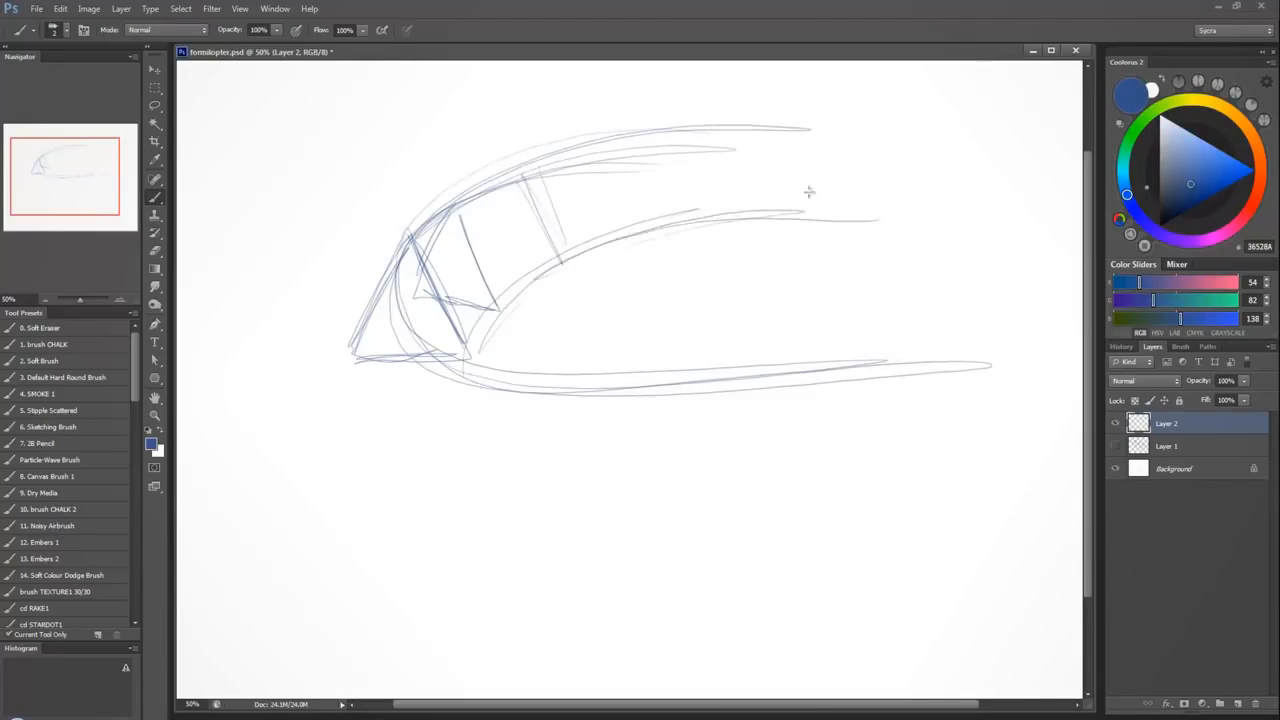
drag(580, 148, 620, 233)
drag(670, 128, 690, 218)
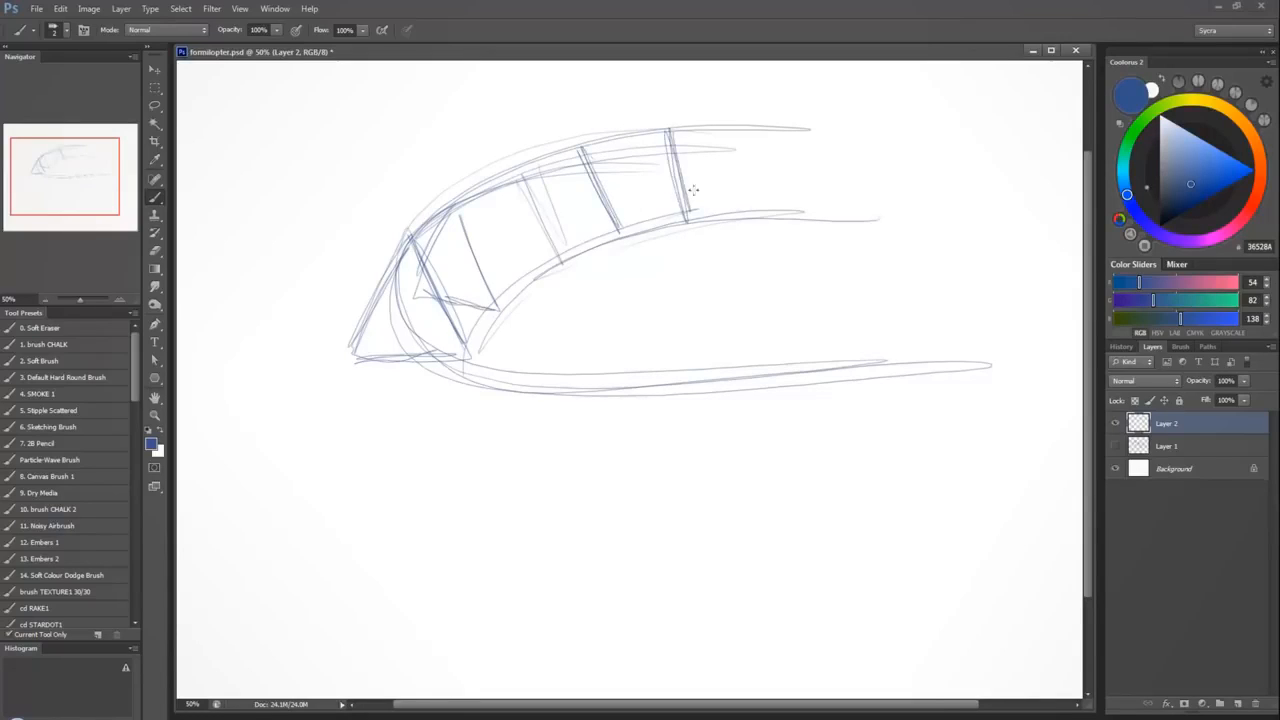
drag(756, 128, 758, 212)
Add the hidden third edge along the upper arm and complete its cross-sections as receding triangles.
drag(520, 168, 500, 262)
mouse_move(496, 255)
mouse_down()
mouse_move(540, 262)
mouse_move(556, 250)
mouse_up()
mouse_move(586, 142)
mouse_down()
mouse_move(576, 228)
mouse_move(618, 232)
mouse_up()
drag(408, 344, 614, 206)
drag(359, 372, 667, 195)
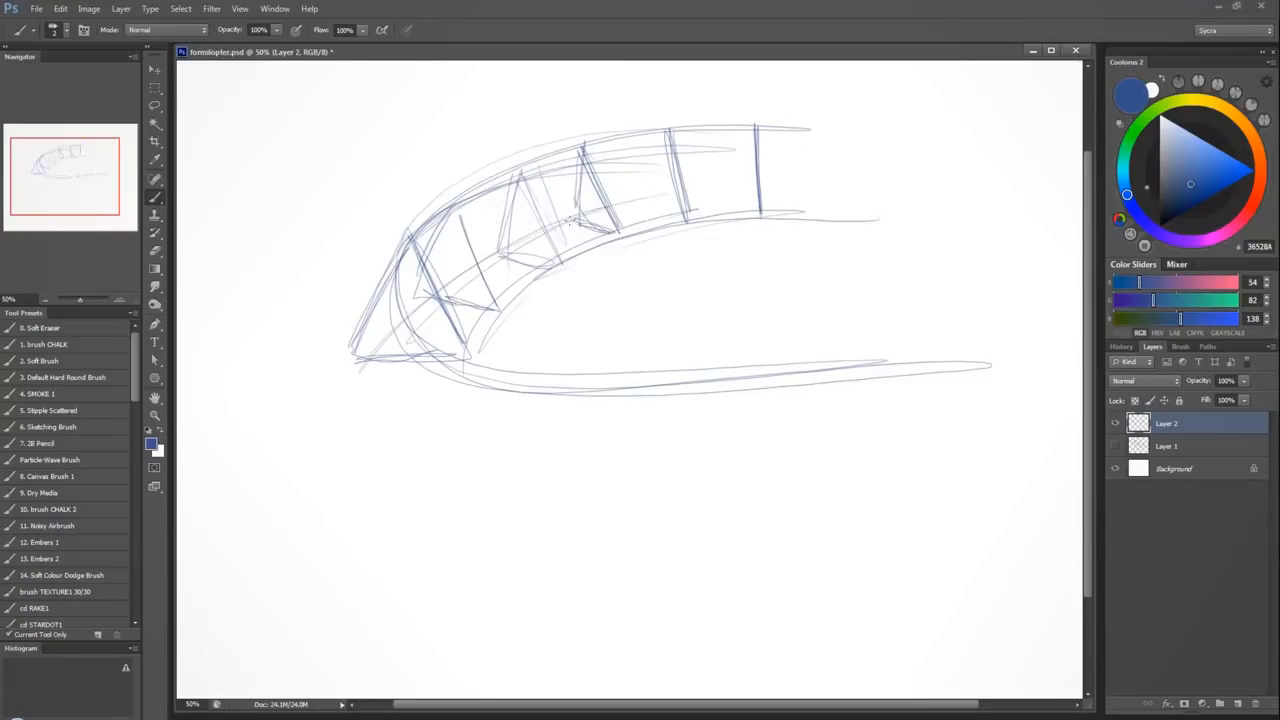
drag(578, 219, 752, 193)
drag(668, 122, 672, 194)
drag(664, 132, 686, 218)
drag(670, 200, 694, 222)
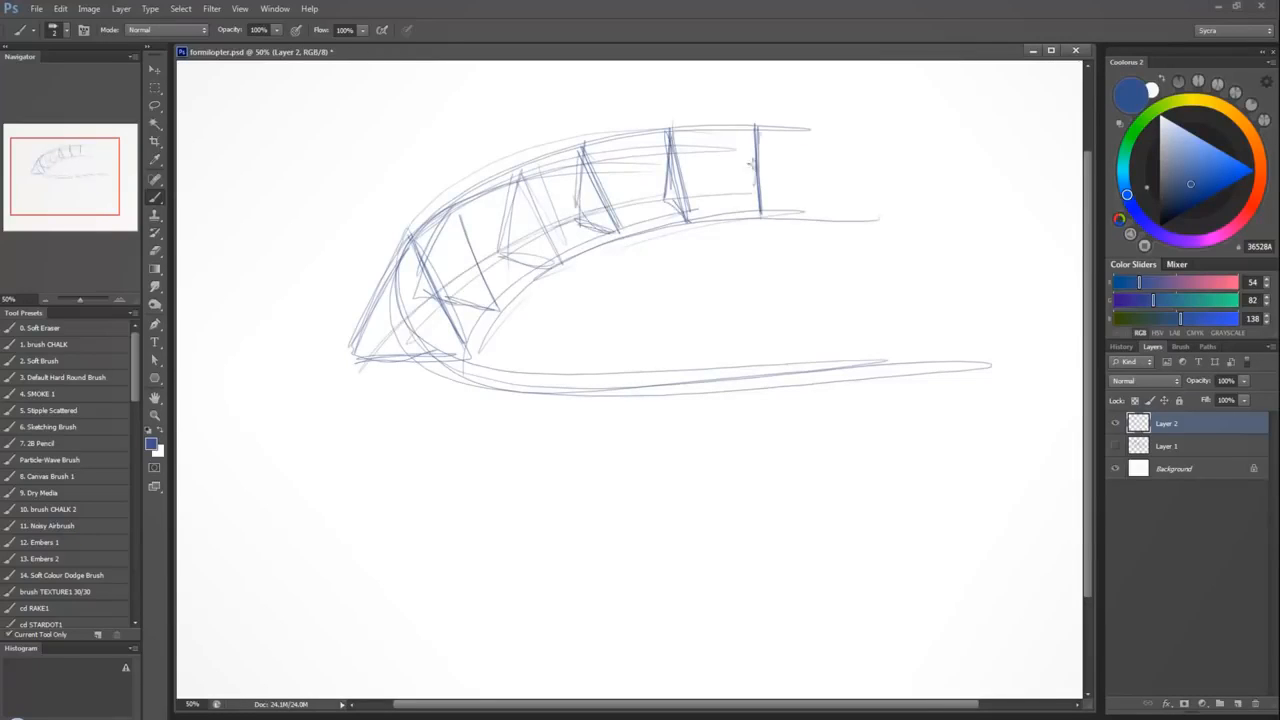
mouse_move(752, 132)
mouse_down()
mouse_move(758, 204)
mouse_move(856, 193)
mouse_up()
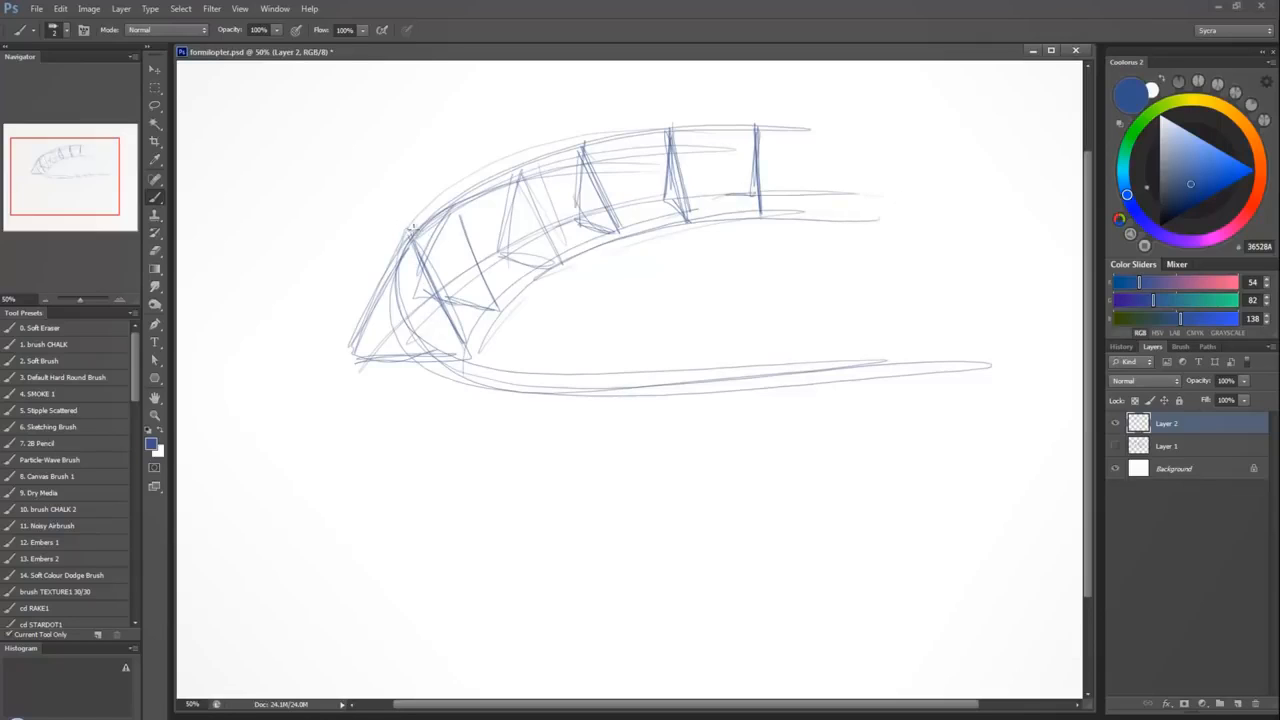
Sweep a curved lower edge from the triangle's base corner and draw the slanted cross-section line at the bend.
mouse_move(478, 372)
mouse_down()
mouse_move(435, 511)
mouse_move(506, 420)
mouse_up()
drag(350, 342, 363, 434)
mouse_move(480, 262)
mouse_down()
mouse_move(357, 374)
mouse_move(376, 448)
mouse_up()
mouse_move(386, 330)
mouse_down()
mouse_move(397, 505)
mouse_move(450, 546)
mouse_up()
drag(353, 415, 391, 494)
mouse_move(358, 340)
mouse_down()
mouse_move(474, 540)
mouse_move(655, 564)
mouse_up()
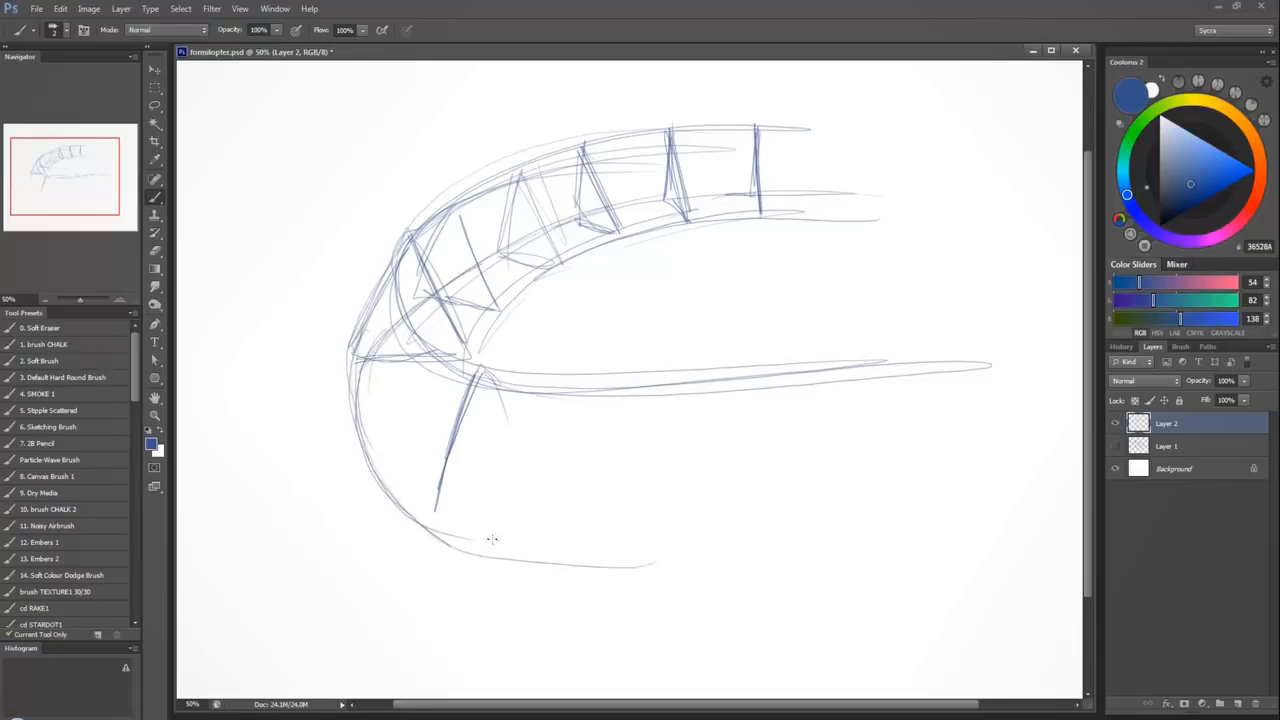
drag(416, 536, 895, 532)
drag(445, 450, 433, 551)
drag(451, 424, 437, 545)
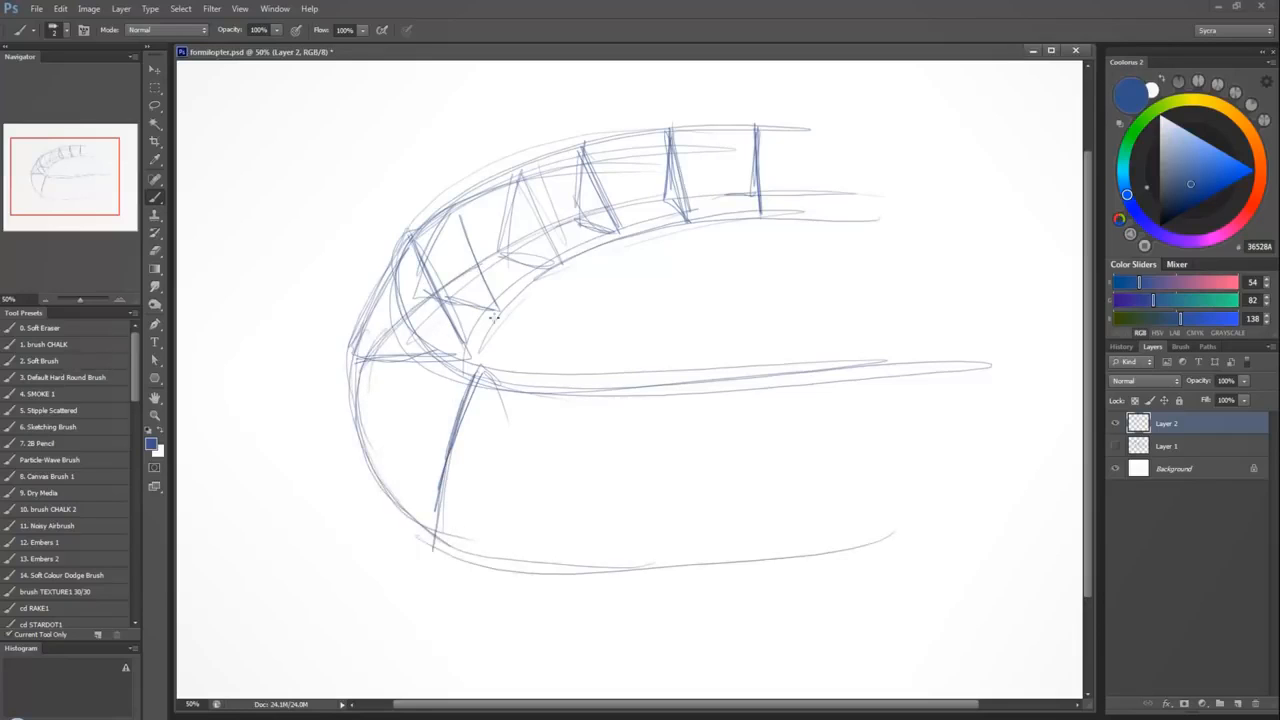
Draw the lower arm's middle edge and add cross-section lines bending over that edge along its length.
drag(500, 428, 945, 400)
mouse_move(484, 380)
mouse_down()
mouse_move(500, 433)
mouse_move(426, 573)
mouse_up()
drag(523, 426, 465, 505)
drag(618, 440, 618, 570)
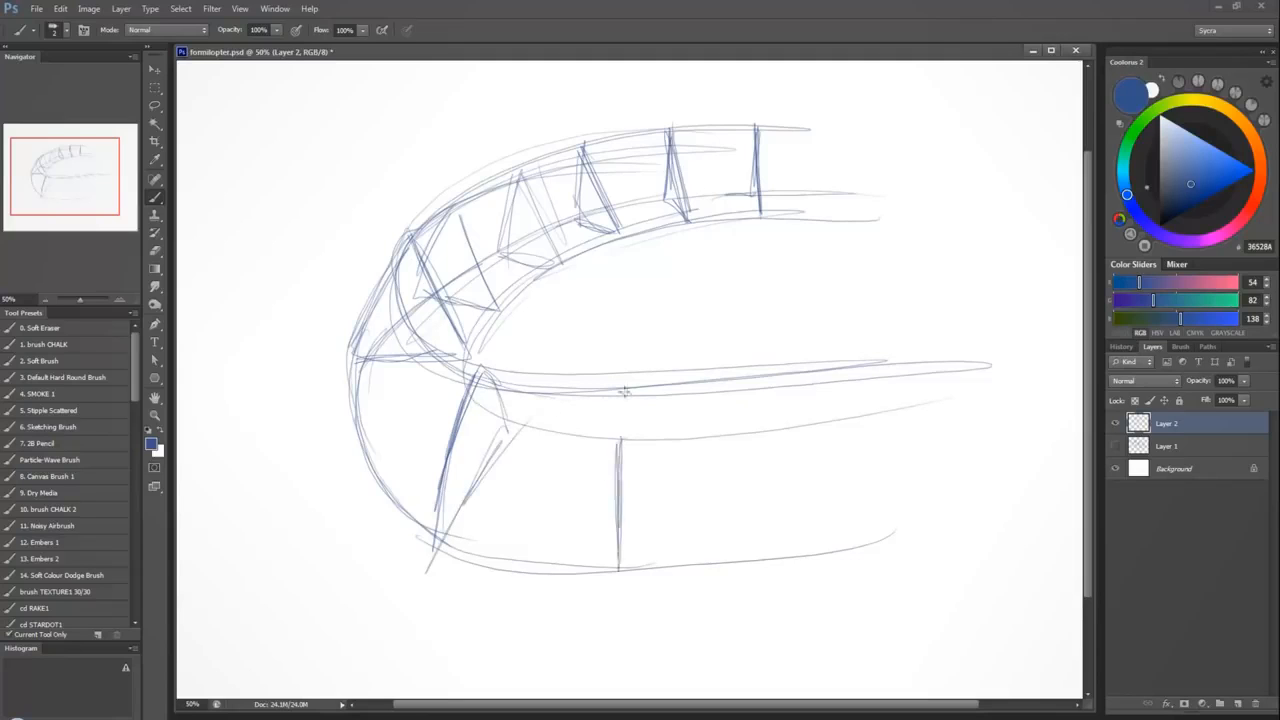
drag(624, 374, 622, 566)
drag(624, 448, 620, 568)
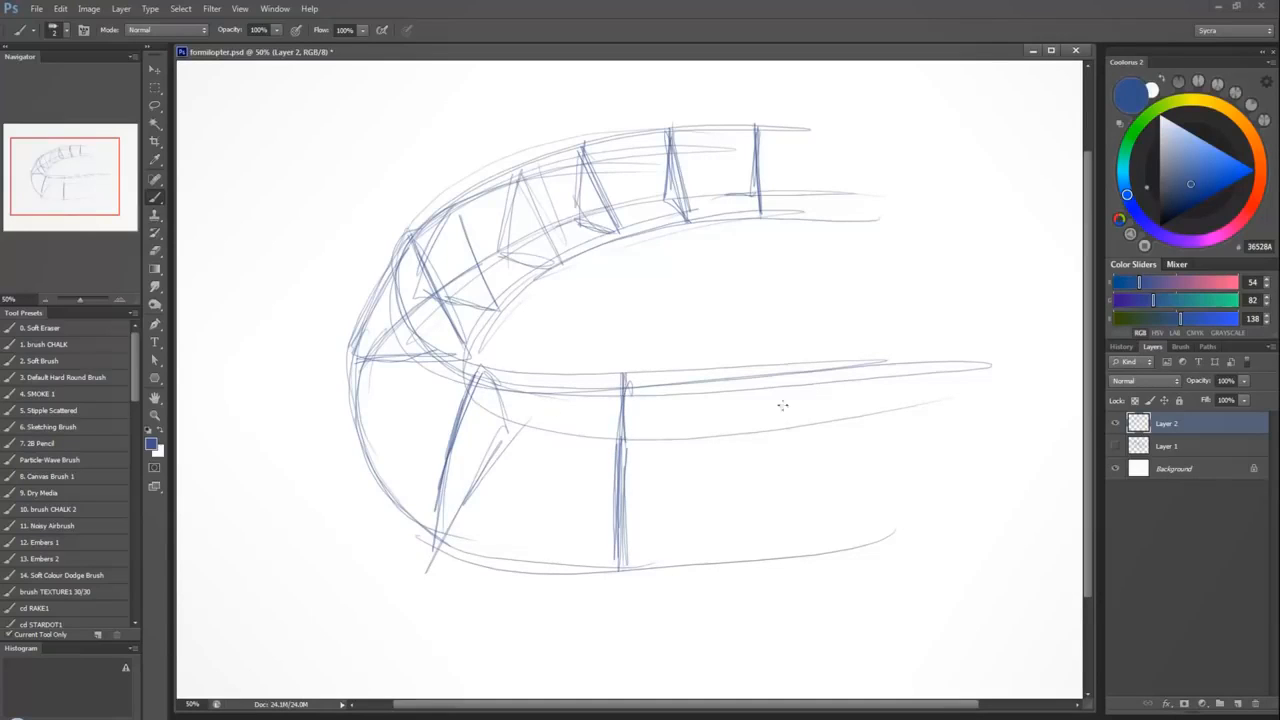
drag(771, 366, 790, 564)
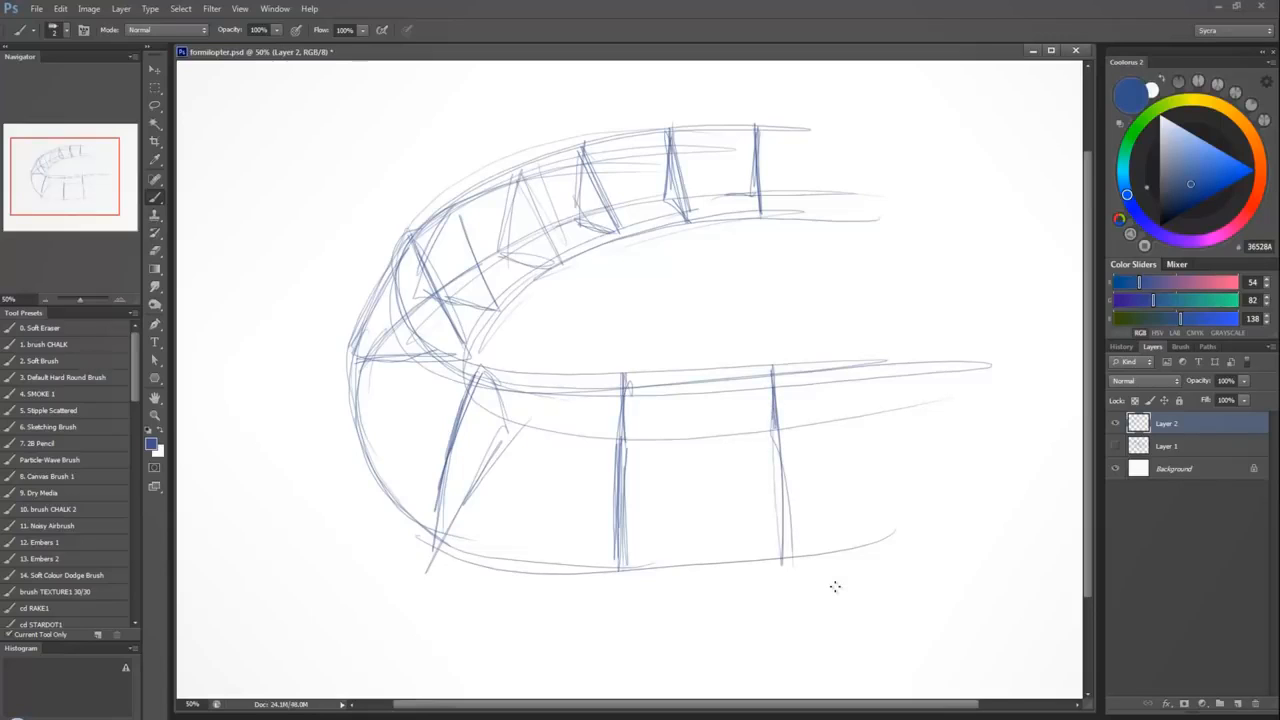
Delete Layer 2 with the curved triangular form and add a new blank layer above Layer 1.
key(Delete)
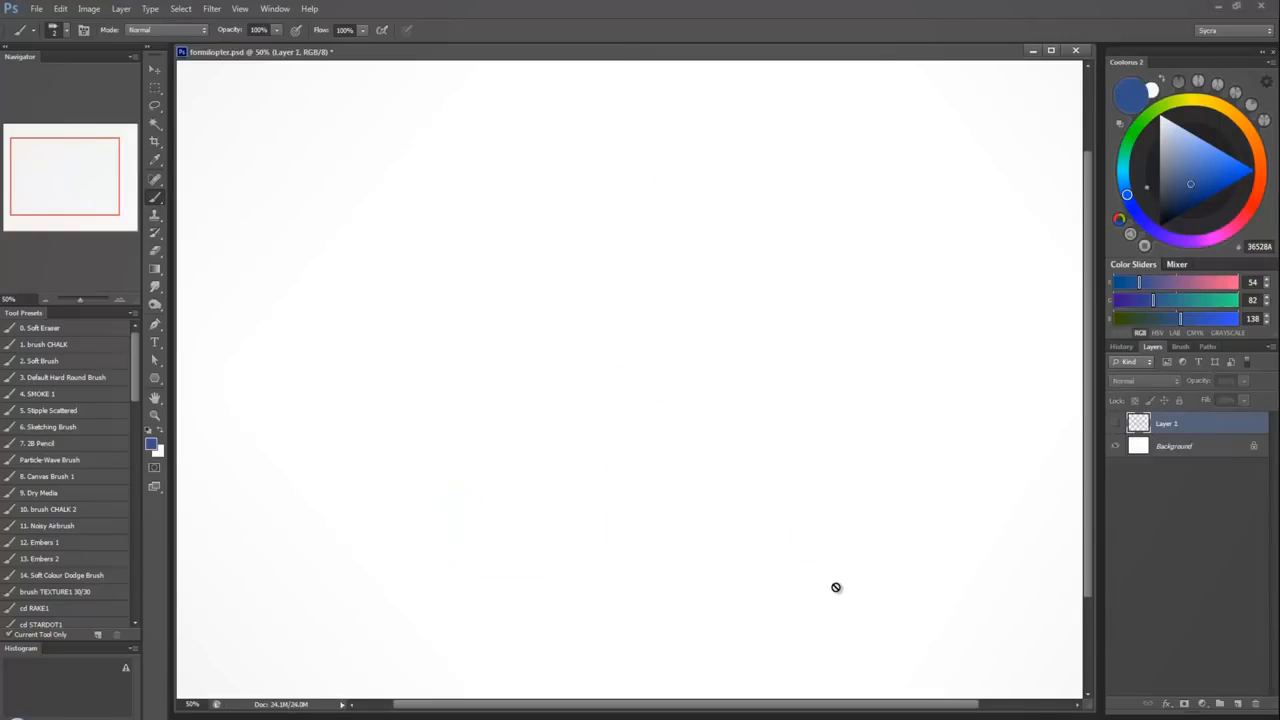
click(1236, 704)
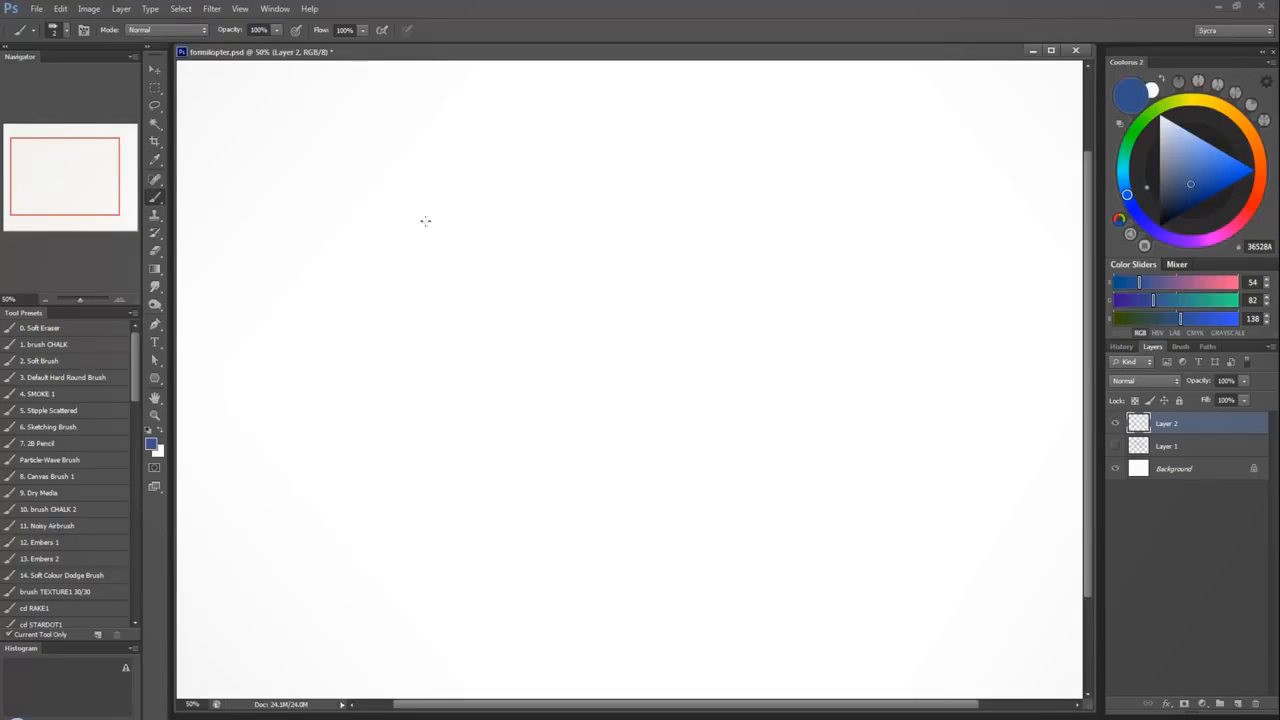
Sketch the outline of an upright sack pinched at the waist with a rounded base.
mouse_move(391, 214)
mouse_down()
mouse_move(489, 217)
mouse_move(454, 306)
mouse_move(429, 311)
mouse_move(468, 309)
mouse_move(487, 395)
mouse_up()
drag(371, 220, 376, 372)
drag(373, 300, 372, 410)
mouse_move(369, 402)
mouse_down()
mouse_move(473, 406)
mouse_move(374, 403)
mouse_up()
drag(374, 403, 490, 389)
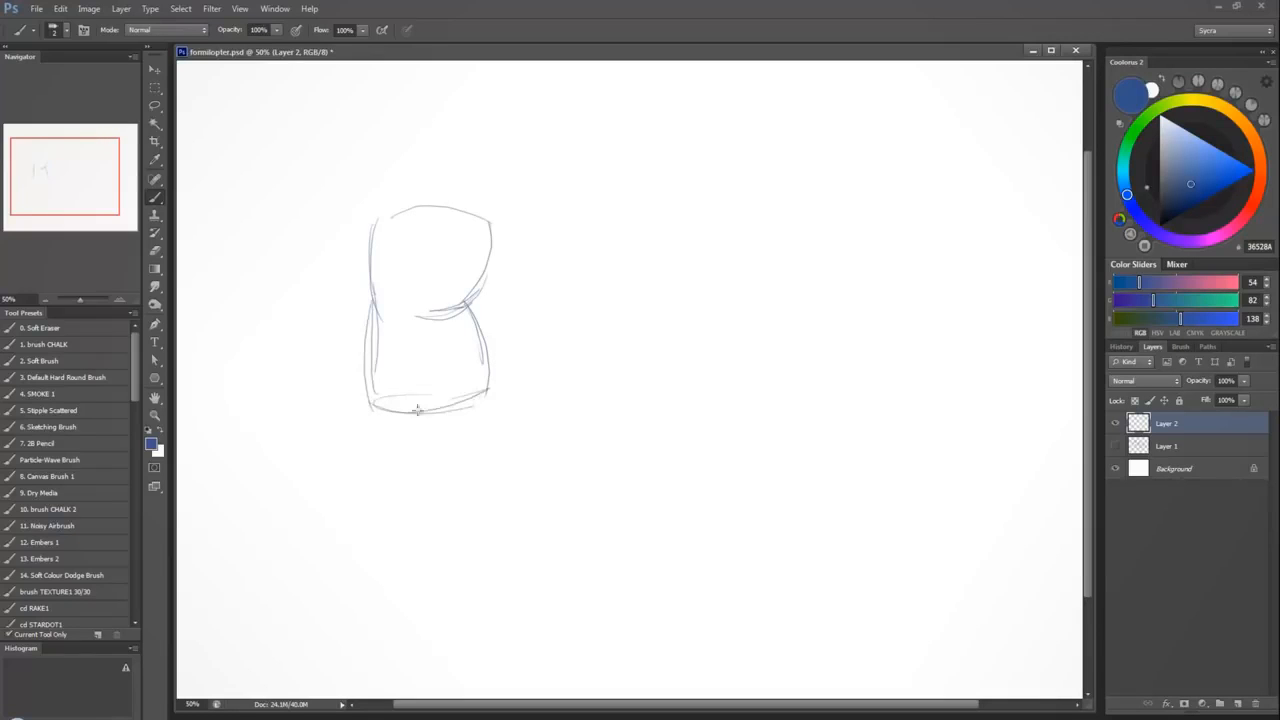
mouse_move(419, 410)
mouse_down()
mouse_move(532, 380)
mouse_move(488, 392)
mouse_up()
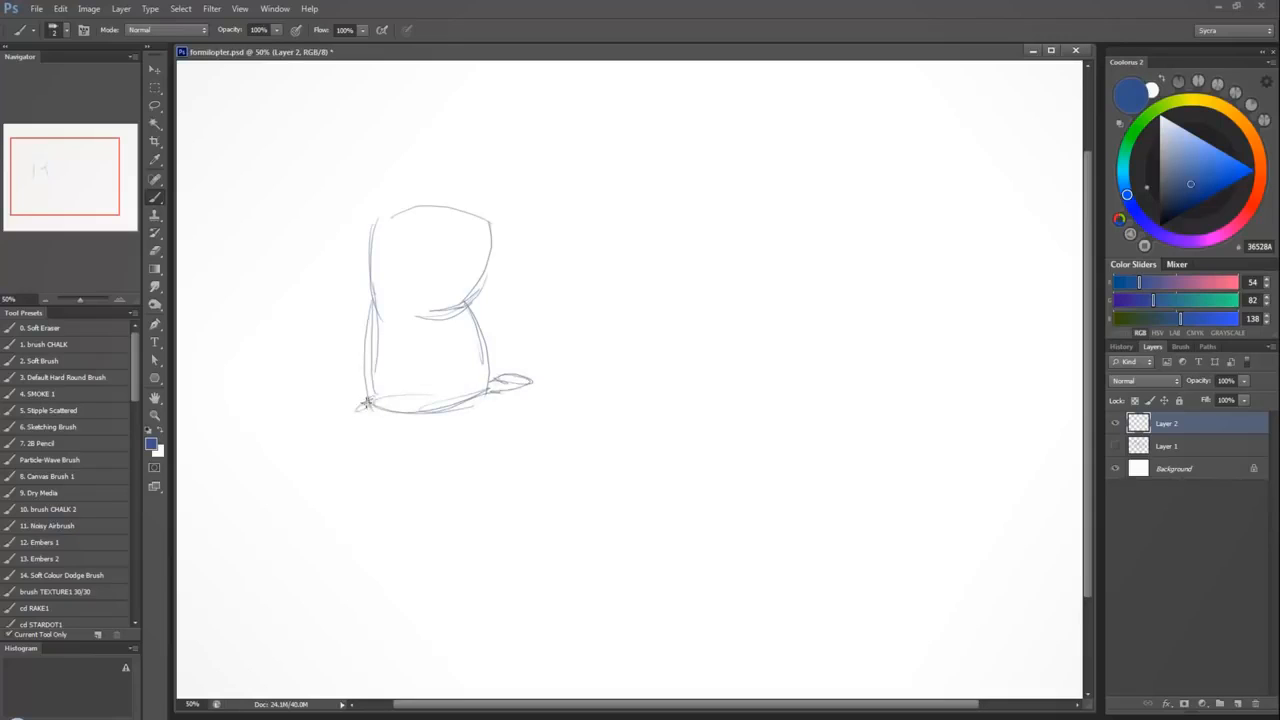
Add small tufts at the sack's corners, curve its top edge and draw a side-plane line and a front centre line.
drag(366, 402, 380, 410)
drag(488, 220, 492, 224)
mouse_move(378, 220)
mouse_down()
mouse_move(350, 210)
mouse_move(376, 224)
mouse_up()
mouse_move(474, 226)
mouse_down()
mouse_move(392, 220)
mouse_move(476, 226)
mouse_up()
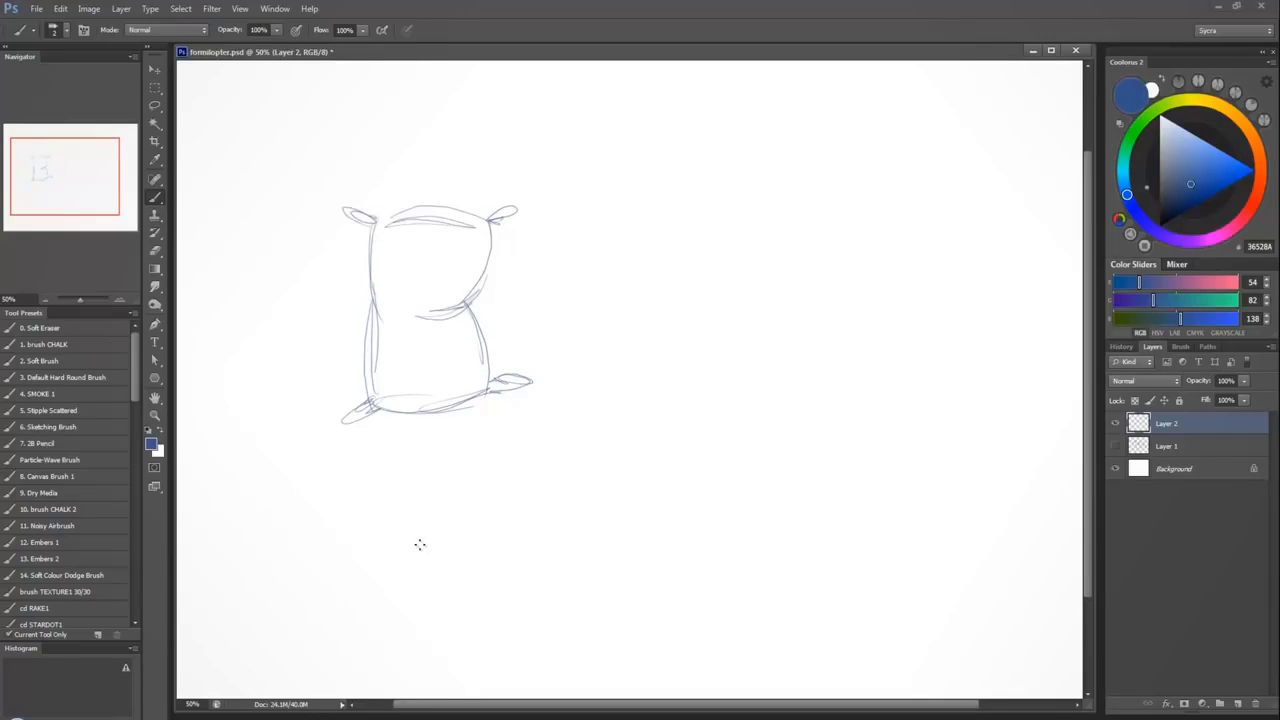
mouse_move(380, 224)
mouse_down()
mouse_move(396, 380)
mouse_move(398, 234)
mouse_move(374, 399)
mouse_up()
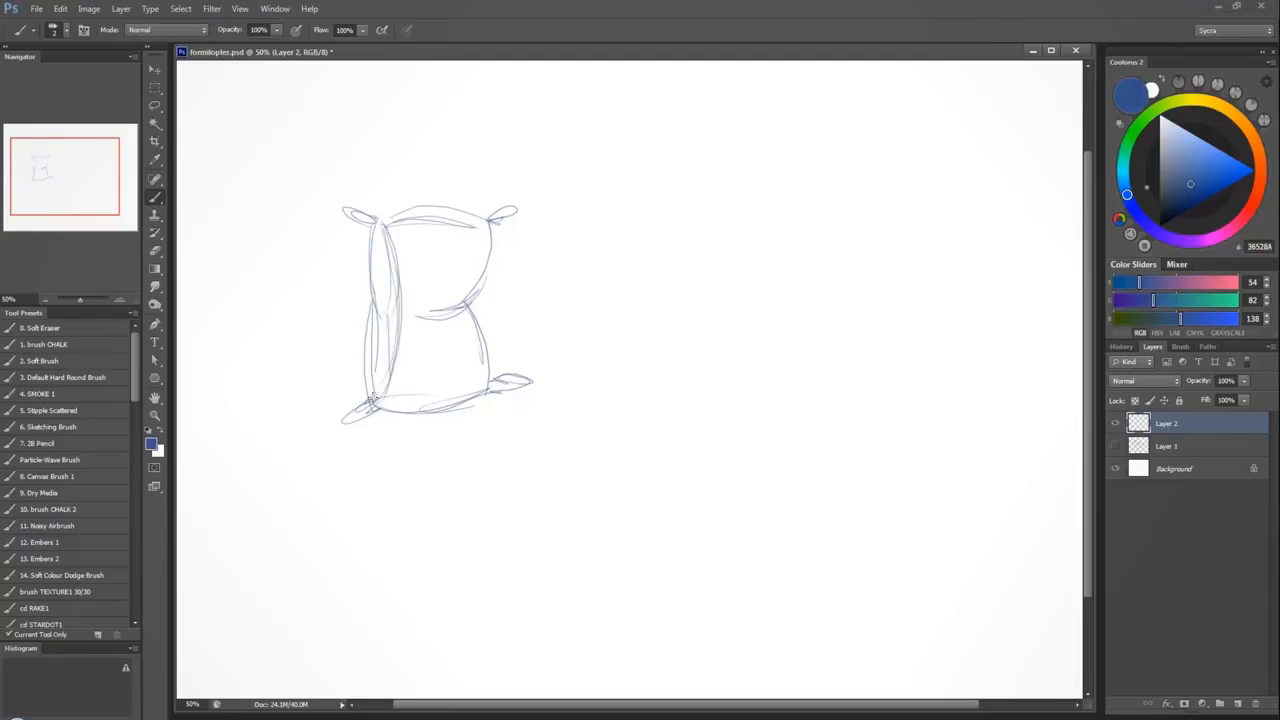
drag(445, 211, 452, 408)
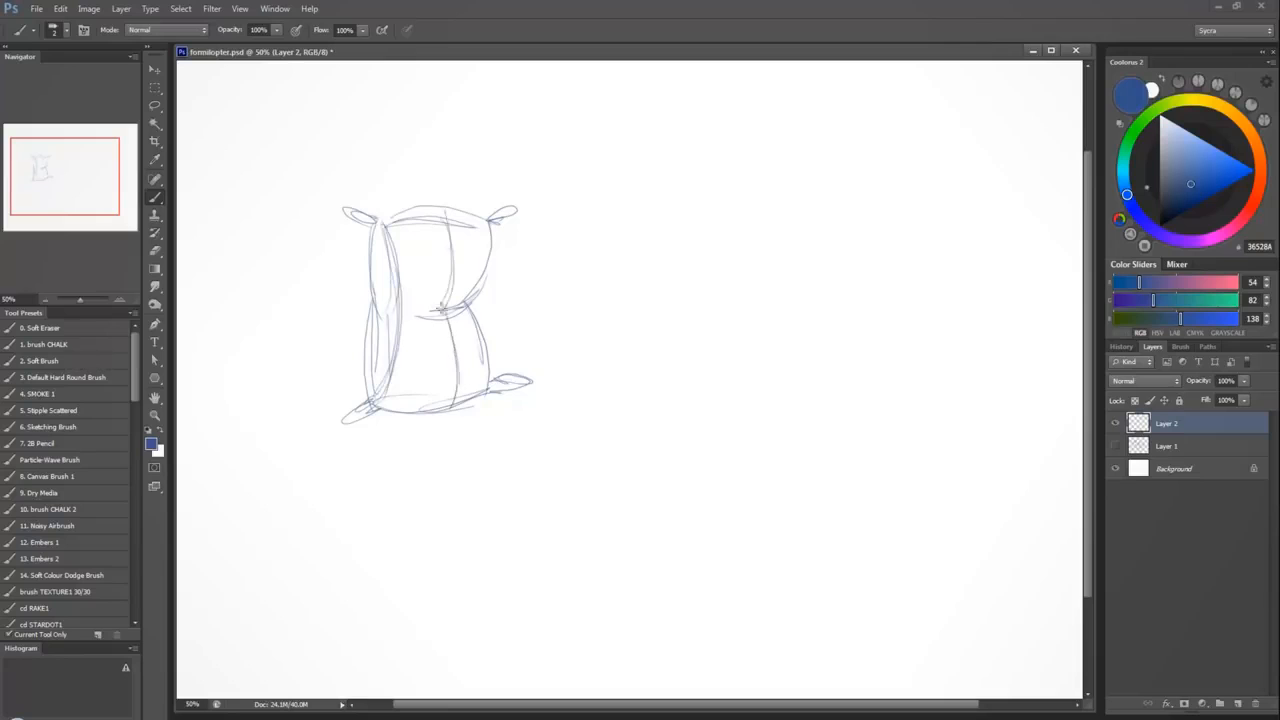
Reinforce the sack's vertical centre line and wrap curved contours around its waist, top and base.
drag(441, 305, 458, 388)
mouse_move(443, 211)
mouse_down()
mouse_move(452, 261)
mouse_move(433, 325)
mouse_up()
drag(447, 248, 441, 312)
drag(412, 314, 480, 292)
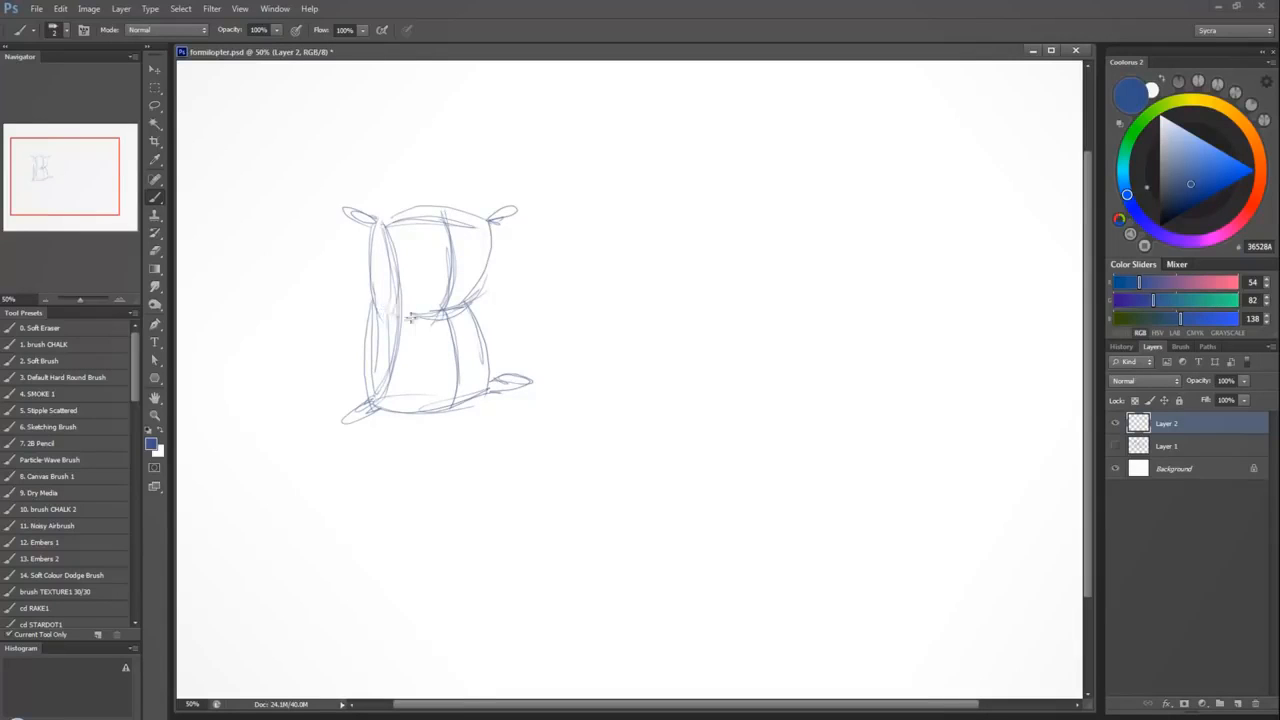
drag(373, 298, 437, 321)
mouse_move(422, 204)
mouse_down()
mouse_move(449, 232)
mouse_move(452, 280)
mouse_up()
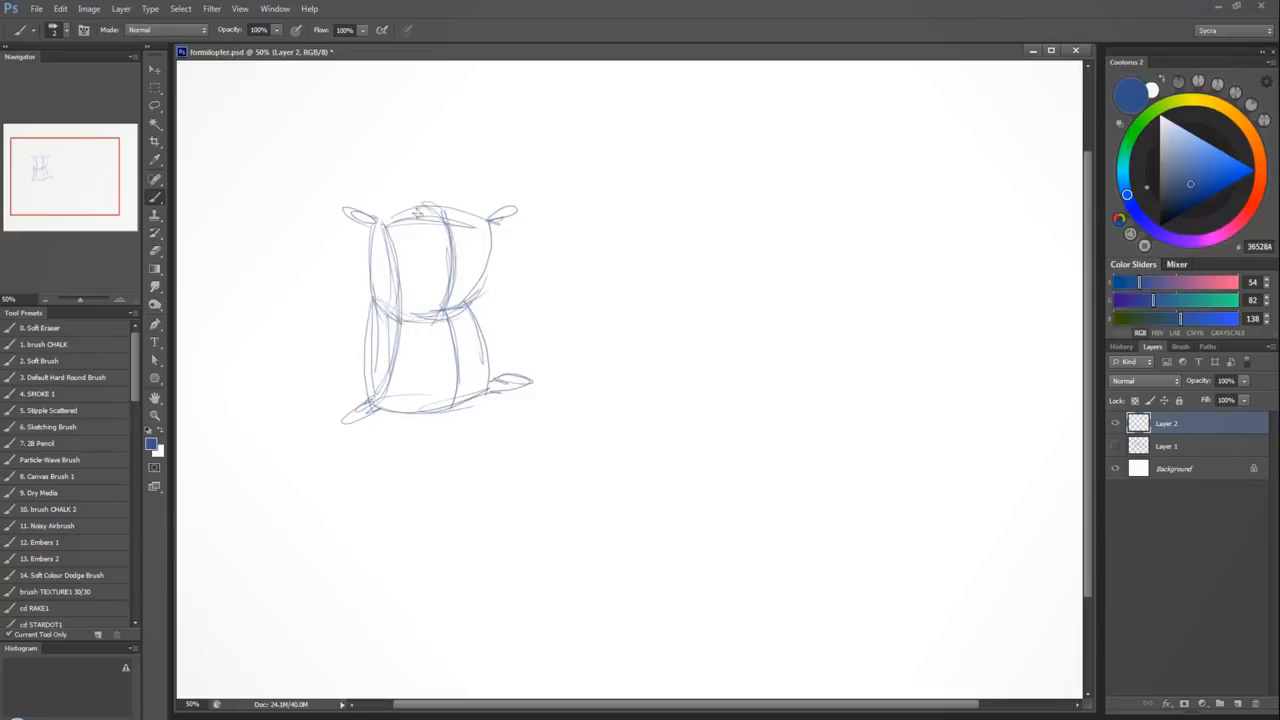
drag(386, 217, 444, 209)
drag(430, 206, 484, 221)
drag(384, 396, 505, 378)
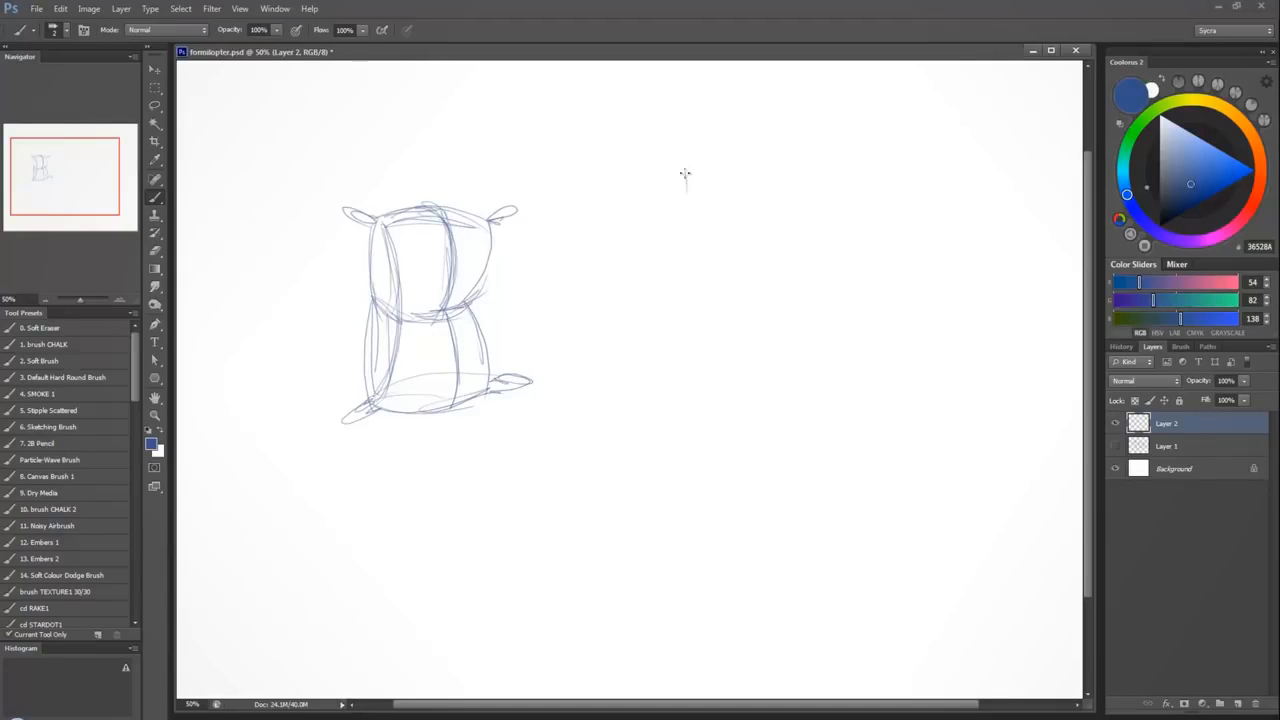
Outline a flat rectangular shape with a slight waist beside the sack and stroke a vertical line down its middle.
mouse_move(686, 200)
mouse_down()
mouse_move(674, 354)
mouse_move(789, 354)
mouse_move(810, 183)
mouse_move(705, 156)
mouse_up()
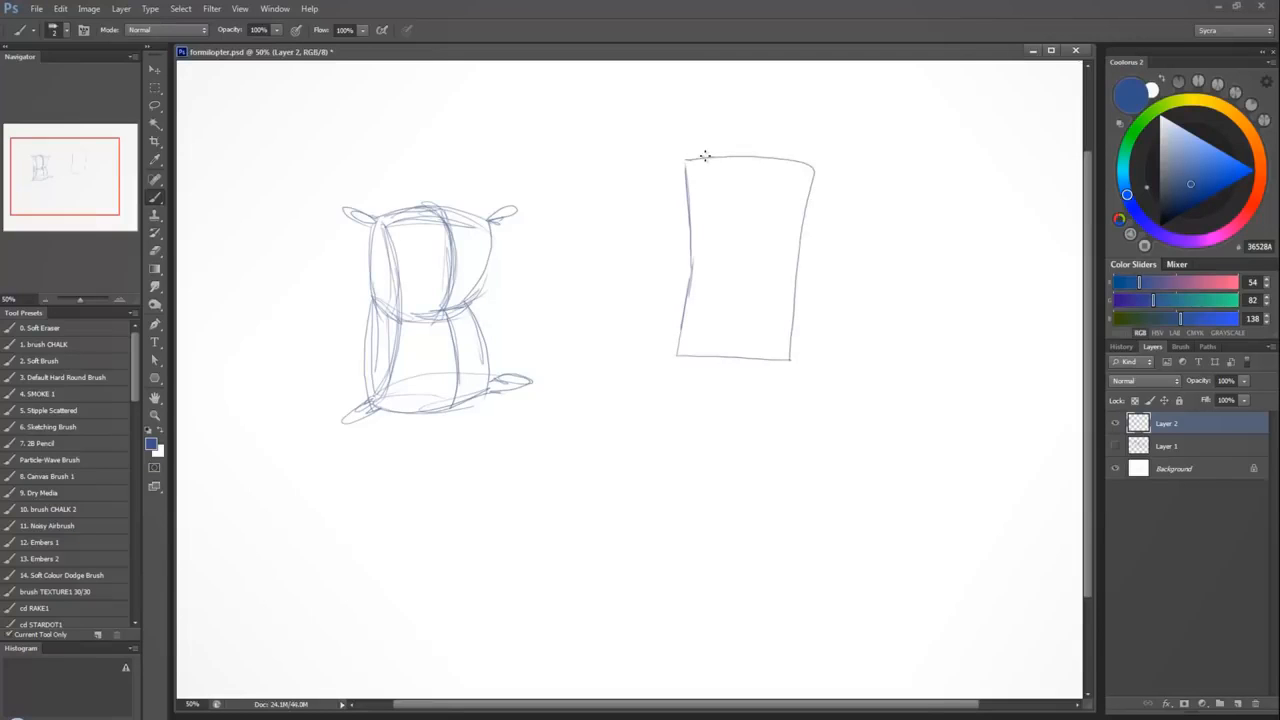
drag(727, 206, 743, 257)
click(753, 284)
key(ctrl+z)
drag(743, 160, 752, 332)
drag(756, 236, 750, 357)
drag(760, 179, 752, 307)
drag(756, 152, 749, 348)
drag(757, 180, 748, 360)
Try a horizontal waist line and further centre strokes on the rectangular shape, and undo them.
drag(685, 262, 792, 264)
key(ctrl+z)
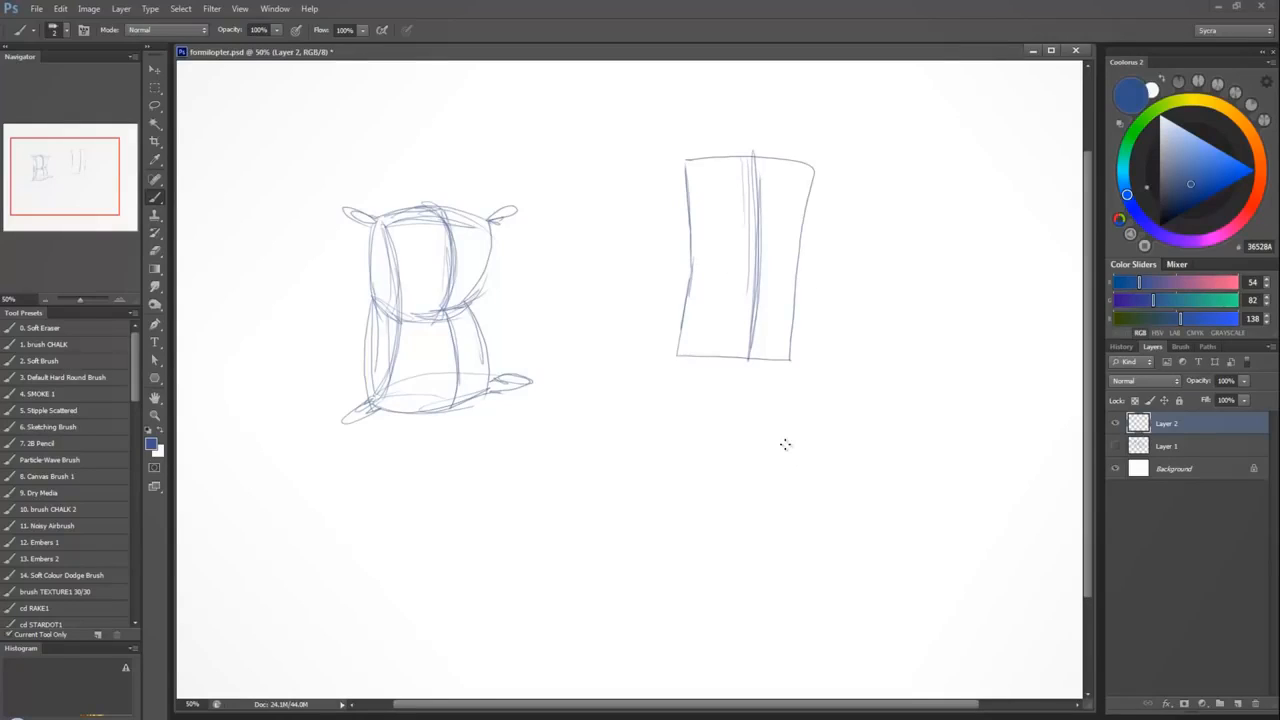
drag(750, 154, 750, 354)
drag(757, 194, 762, 267)
key(ctrl+alt+z)
key(ctrl+alt+z)
key(ctrl+alt+z)
key(ctrl+alt+z)
key(ctrl+alt+z)
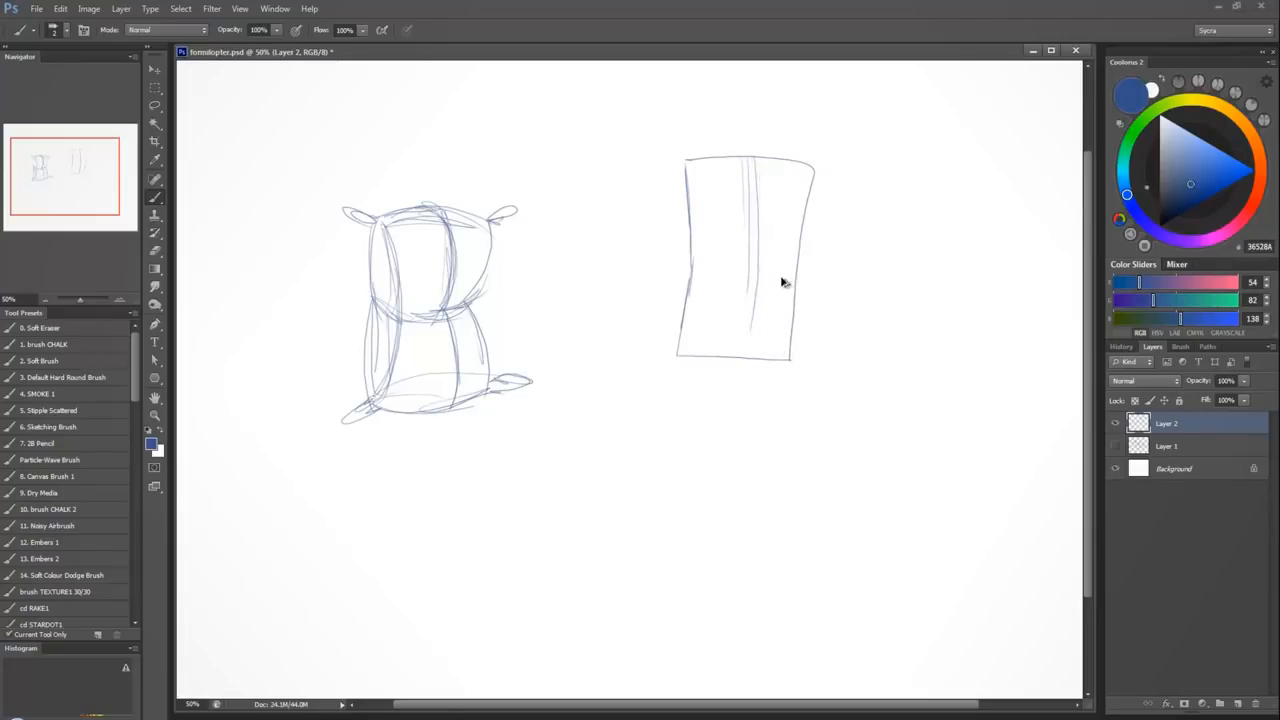
Try a centre line that bends sideways at the rectangle's waist with a line across it, and undo these strokes.
mouse_move(742, 160)
mouse_down()
mouse_move(758, 246)
mouse_move(743, 353)
mouse_up()
drag(758, 254, 742, 349)
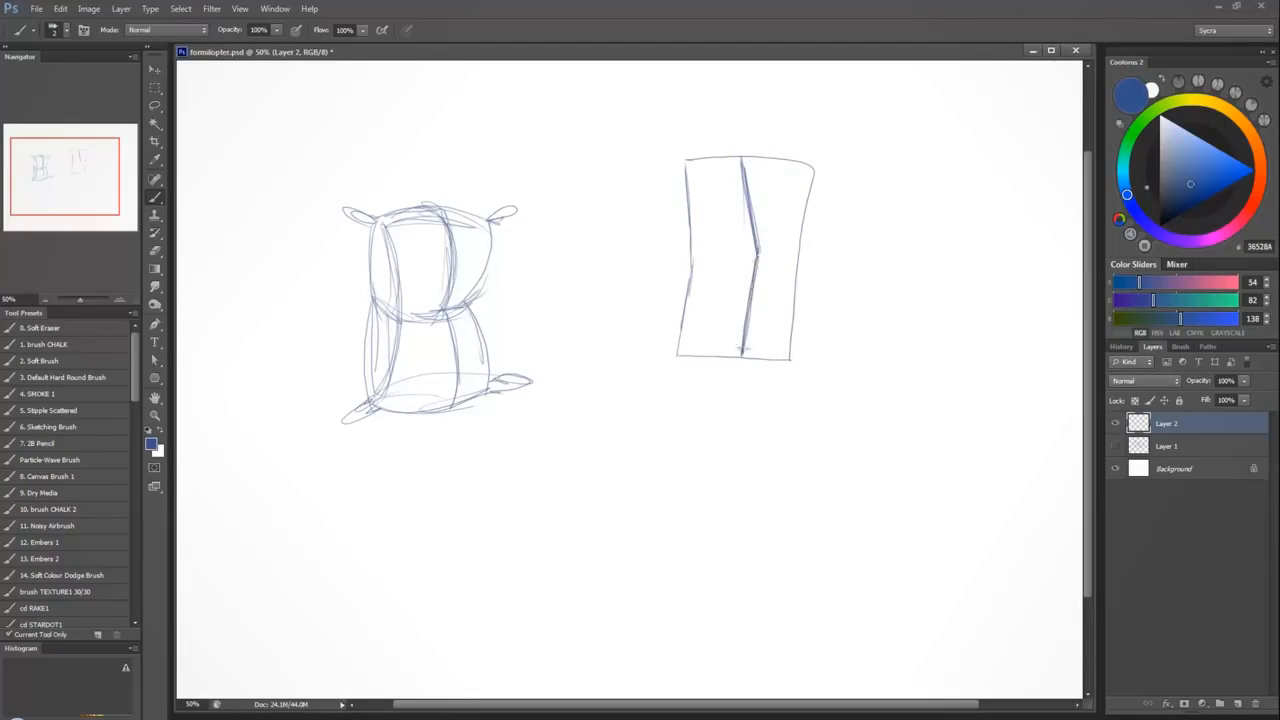
drag(703, 262, 797, 262)
key(ctrl+alt+z)
key(ctrl+alt+z)
key(ctrl+alt+z)
key(ctrl+alt+z)
key(ctrl+alt+z)
key(ctrl+alt+z)
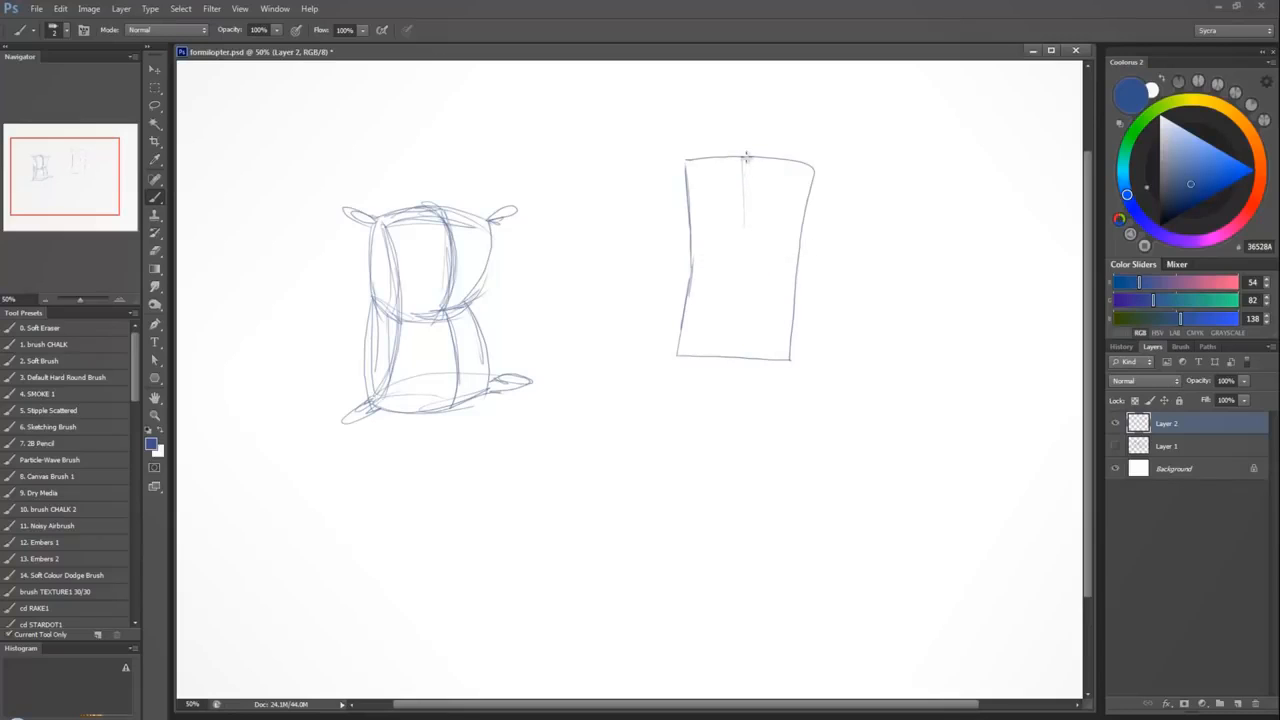
Draw vertical contour lines across the rectangular shape, bowing strongly outward near its far side.
mouse_move(746, 157)
mouse_down()
mouse_move(768, 266)
mouse_move(745, 358)
mouse_move(776, 215)
mouse_up()
drag(761, 158, 799, 238)
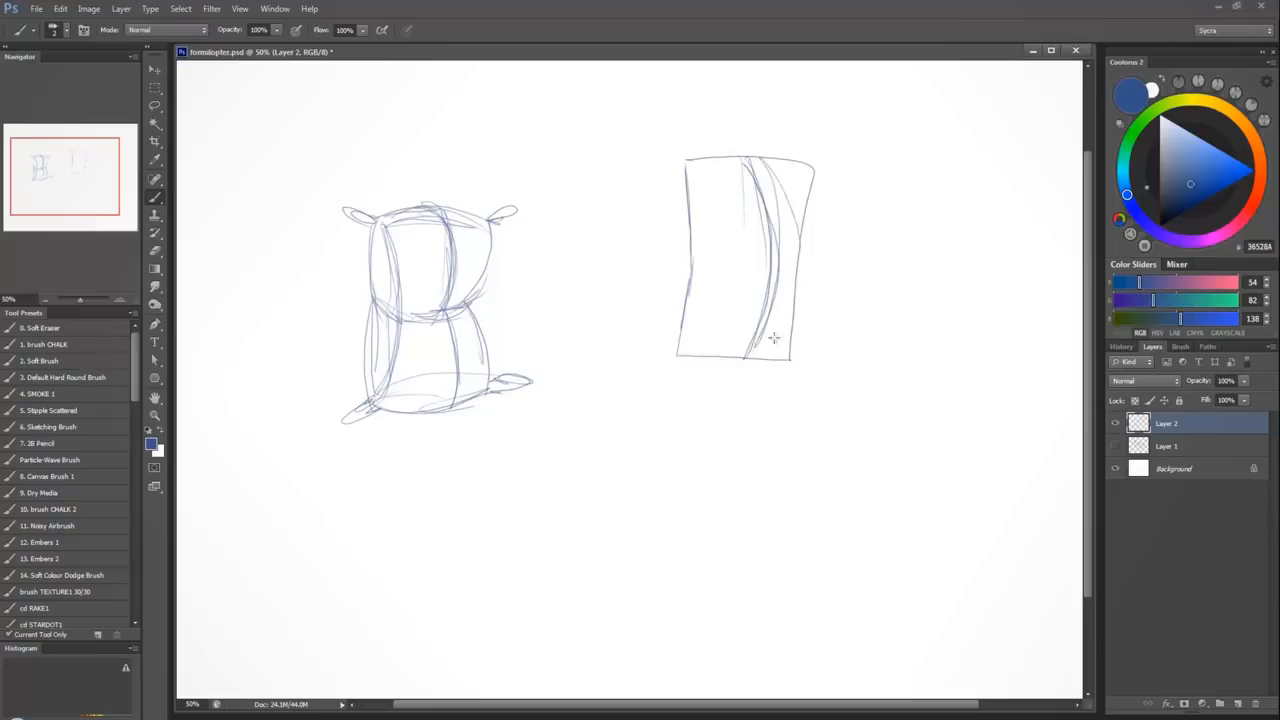
drag(774, 338, 761, 355)
mouse_move(764, 168)
mouse_down()
mouse_move(791, 226)
mouse_move(767, 346)
mouse_move(742, 335)
mouse_up()
drag(726, 173, 729, 340)
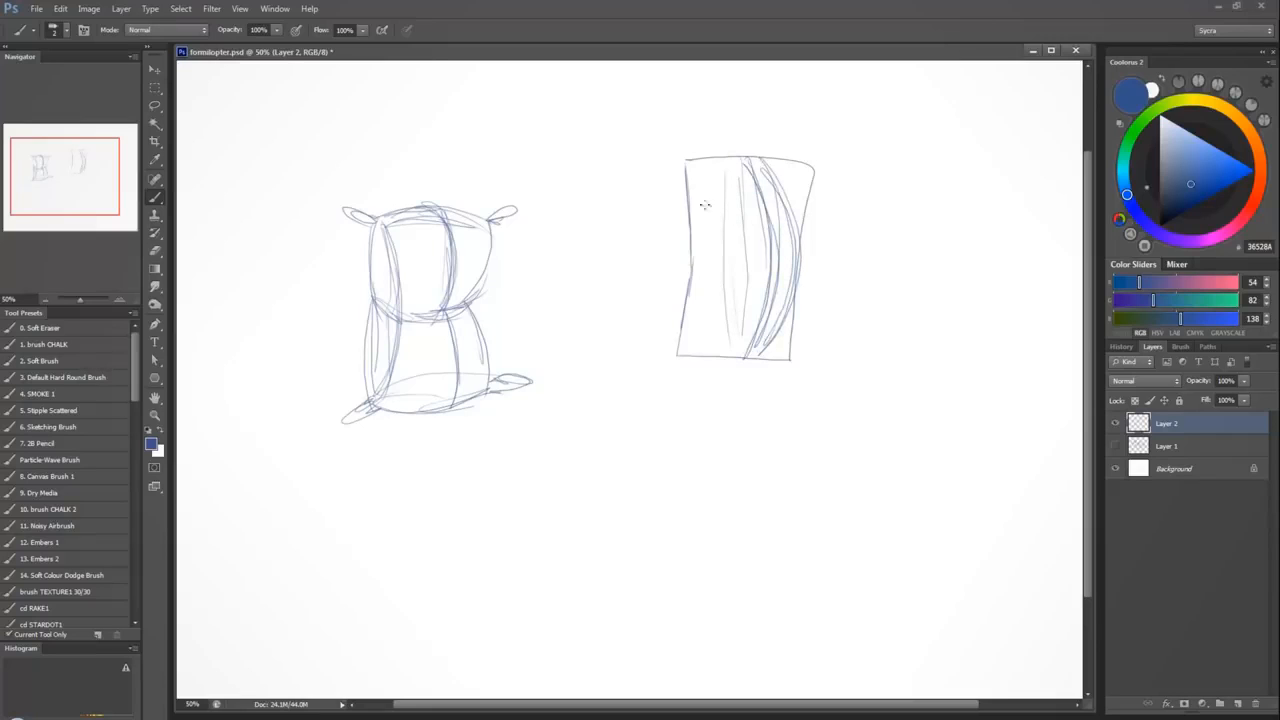
drag(705, 205, 706, 310)
Undo the contour lines and the whole rectangular outline beside the sack.
key(ctrl+alt+z)
key(ctrl+alt+z)
key(ctrl+alt+z)
key(ctrl+alt+z)
key(ctrl+alt+z)
key(ctrl+alt+z)
key(ctrl+alt+z)
key(ctrl+alt+z)
key(ctrl+alt+z)
key(ctrl+alt+z)
key(ctrl+alt+z)
key(ctrl+alt+z)
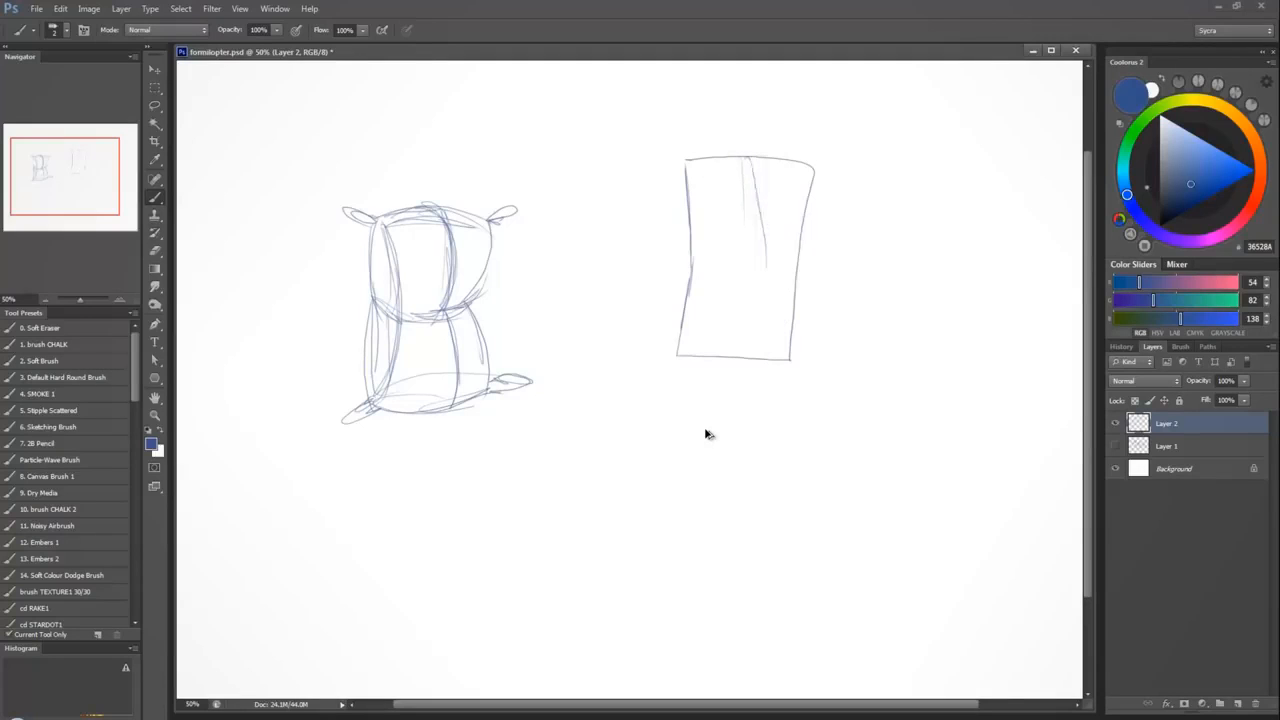
key(ctrl+alt+z)
key(ctrl+alt+z)
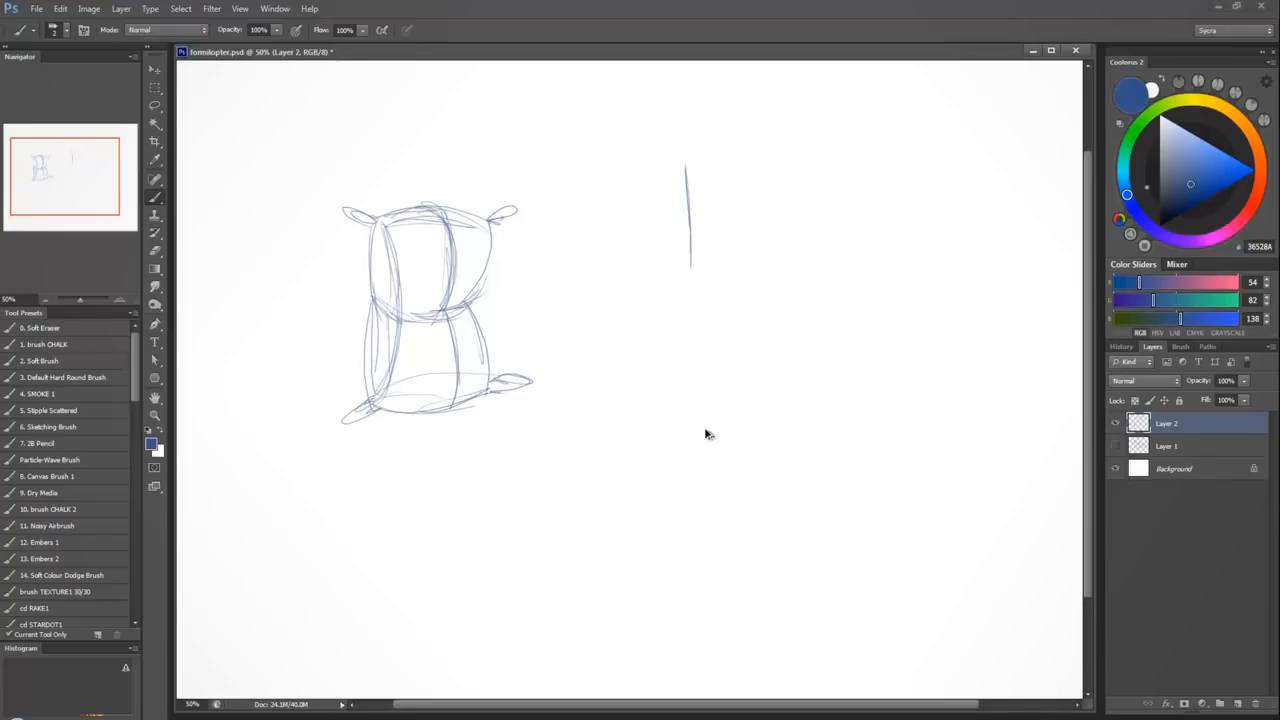
key(ctrl+alt+z)
key(ctrl+alt+z)
key(ctrl+alt+z)
Sketch a turned head's face plane, jaw and chin with a curved eye line to the right of the sack.
mouse_move(768, 212)
mouse_down()
mouse_move(651, 290)
mouse_move(678, 312)
mouse_up()
drag(657, 196, 673, 341)
mouse_move(666, 337)
mouse_down()
mouse_move(730, 304)
mouse_move(716, 316)
mouse_up()
mouse_move(740, 256)
mouse_down()
mouse_move(738, 302)
mouse_move(645, 350)
mouse_up()
mouse_move(636, 252)
mouse_down()
mouse_move(736, 234)
mouse_move(724, 242)
mouse_up()
drag(656, 202, 674, 322)
mouse_move(658, 180)
mouse_down()
mouse_move(676, 340)
mouse_move(648, 266)
mouse_move(650, 288)
mouse_up()
Round out the turned head's skull and add an oval ear where the jaw meets the eye line.
mouse_move(642, 205)
mouse_down()
mouse_move(732, 150)
mouse_move(764, 172)
mouse_move(776, 256)
mouse_move(740, 157)
mouse_move(770, 240)
mouse_up()
drag(674, 150, 772, 206)
drag(716, 162, 770, 226)
mouse_move(744, 232)
mouse_down()
mouse_move(730, 262)
mouse_move(742, 266)
mouse_up()
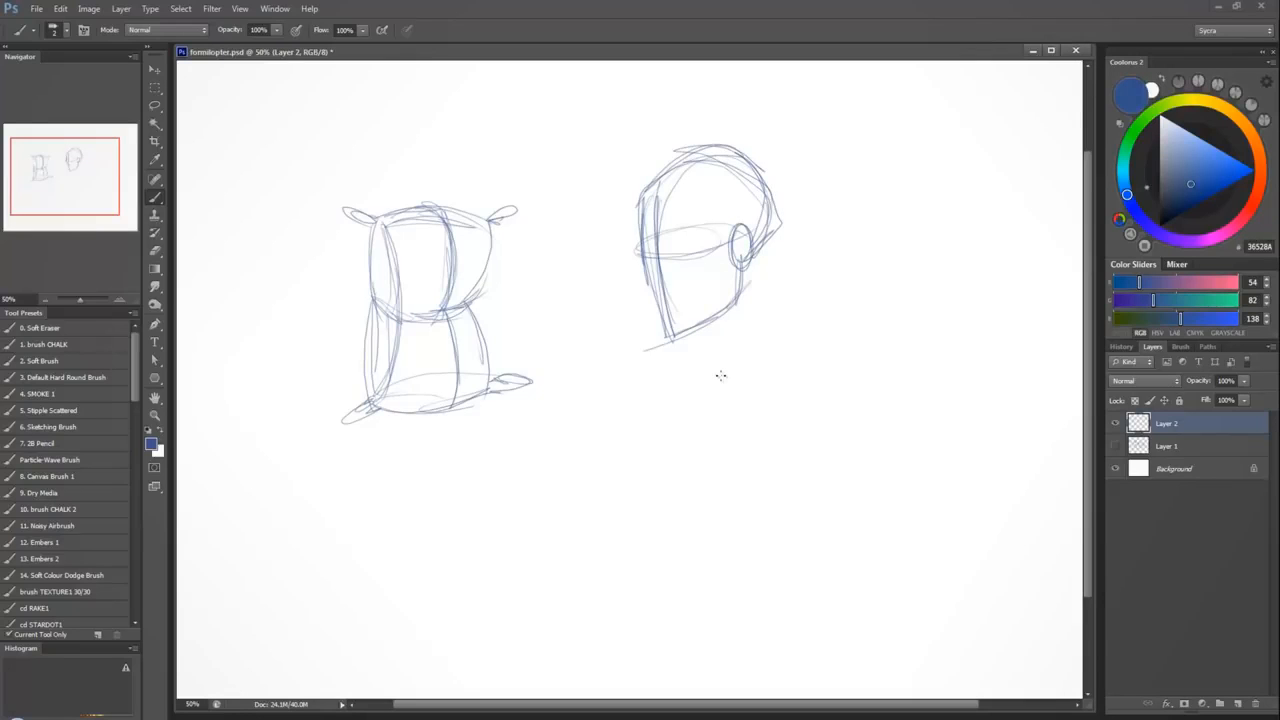
Sketch a second, upward-tilted head with a centre line, arched brow contours, an underside jaw plane and a neck line.
mouse_move(822, 282)
mouse_down()
mouse_move(930, 252)
mouse_move(948, 335)
mouse_up()
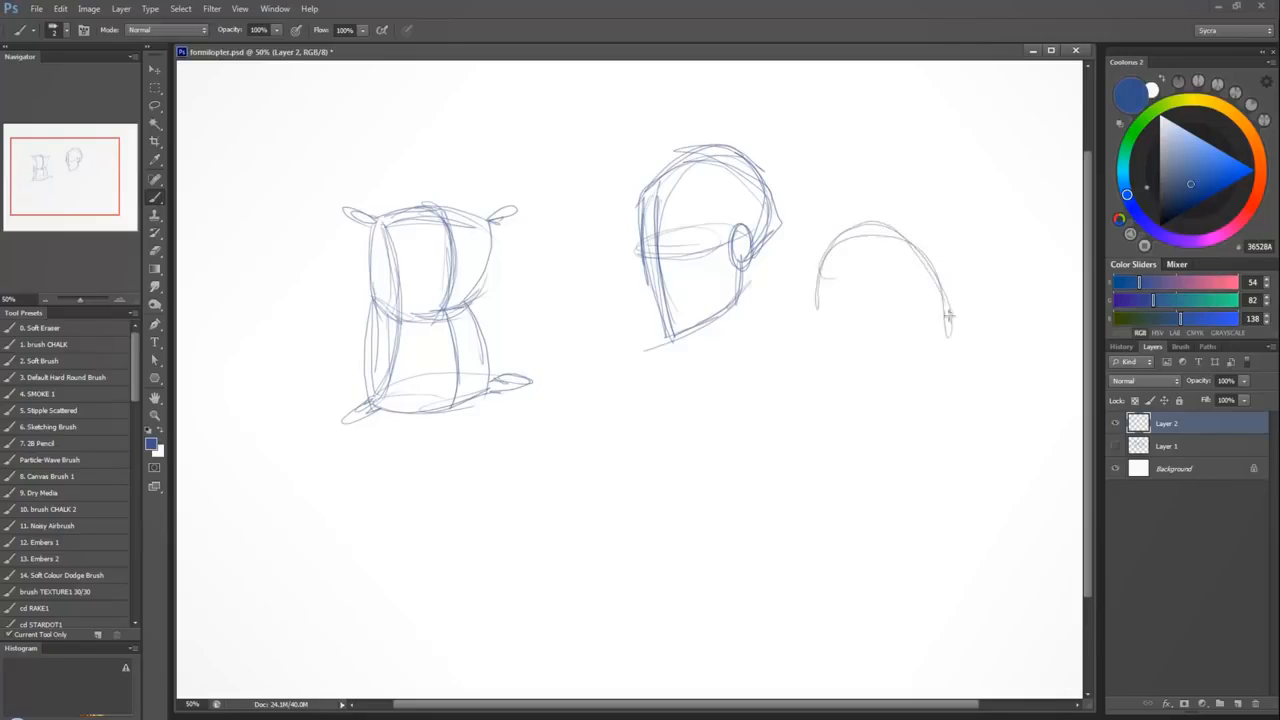
mouse_move(866, 224)
mouse_down()
mouse_move(814, 330)
mouse_move(836, 395)
mouse_move(894, 410)
mouse_up()
drag(880, 254, 896, 388)
mouse_move(834, 286)
mouse_down()
mouse_move(930, 270)
mouse_move(946, 318)
mouse_move(910, 266)
mouse_move(940, 292)
mouse_up()
mouse_move(902, 244)
mouse_down()
mouse_move(940, 312)
mouse_move(944, 372)
mouse_up()
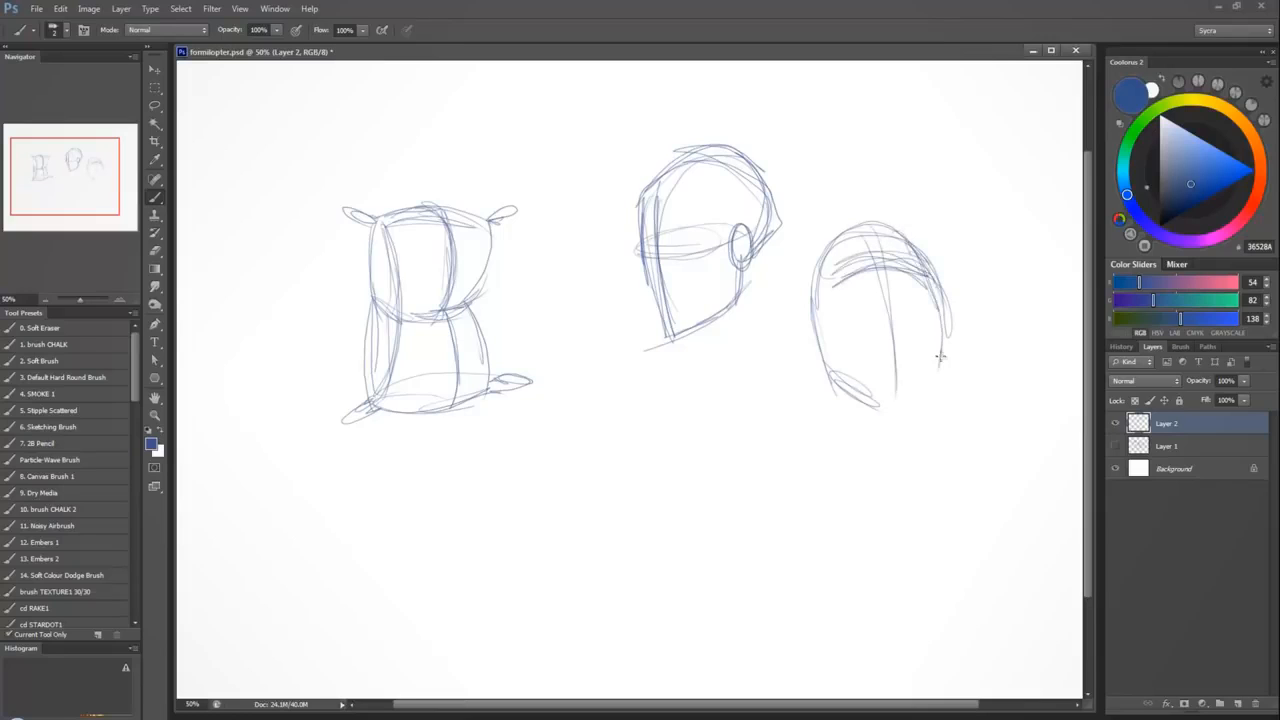
mouse_move(934, 312)
mouse_down()
mouse_move(942, 372)
mouse_move(894, 402)
mouse_up()
mouse_move(818, 366)
mouse_down()
mouse_move(904, 398)
mouse_move(870, 388)
mouse_move(946, 362)
mouse_move(902, 474)
mouse_up()
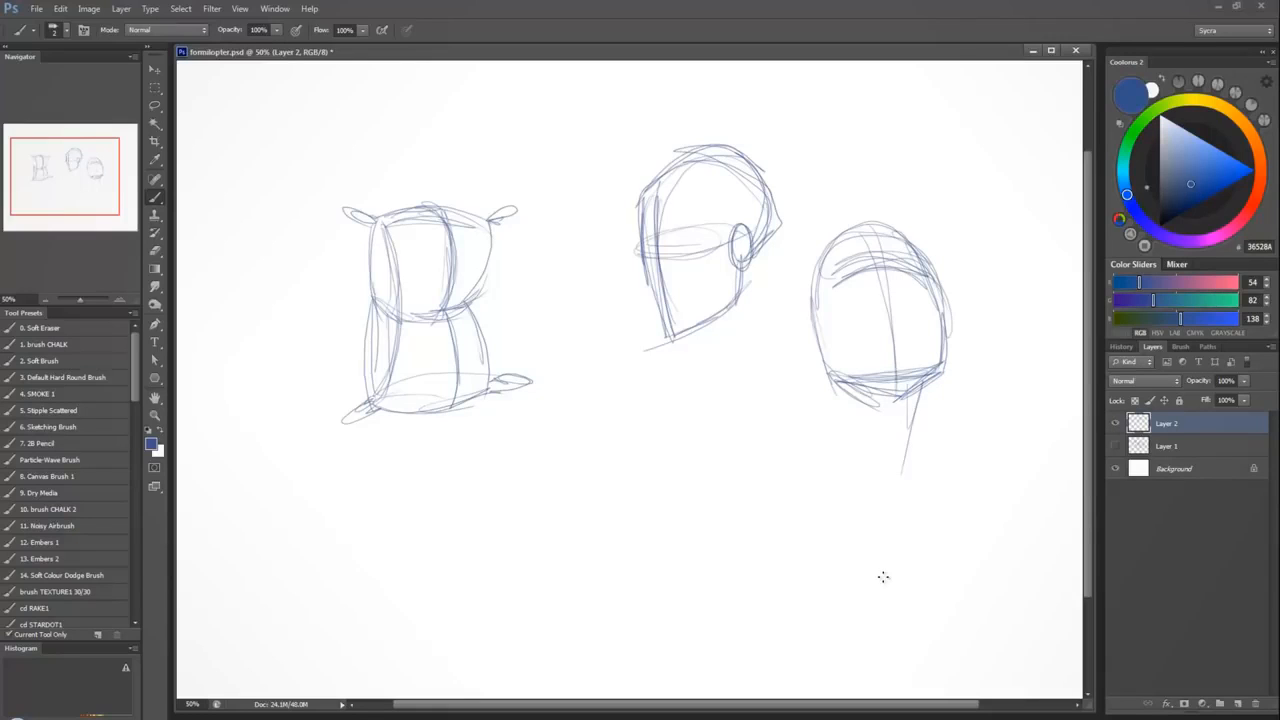
Add low-set ears and a curved nose contour to the upward-tilted head, and reinforce its side outline.
mouse_move(800, 310)
mouse_down()
mouse_move(802, 348)
mouse_move(822, 356)
mouse_move(808, 306)
mouse_up()
drag(850, 232, 806, 291)
mouse_move(918, 269)
mouse_down()
mouse_move(937, 328)
mouse_move(949, 299)
mouse_move(945, 338)
mouse_up()
drag(862, 326, 920, 325)
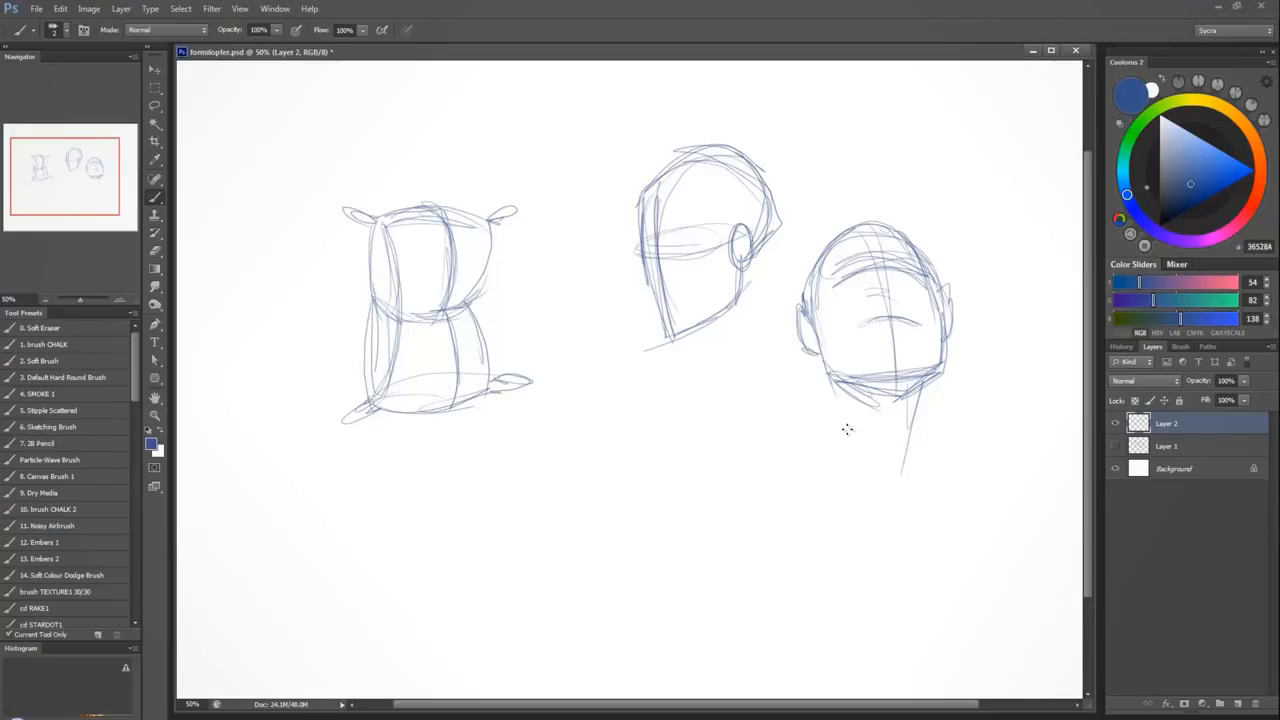
Darken the inner edge of the sack's narrow side plane, following its pinch at the waist.
drag(389, 242, 384, 338)
drag(386, 286, 372, 404)
drag(386, 226, 368, 406)
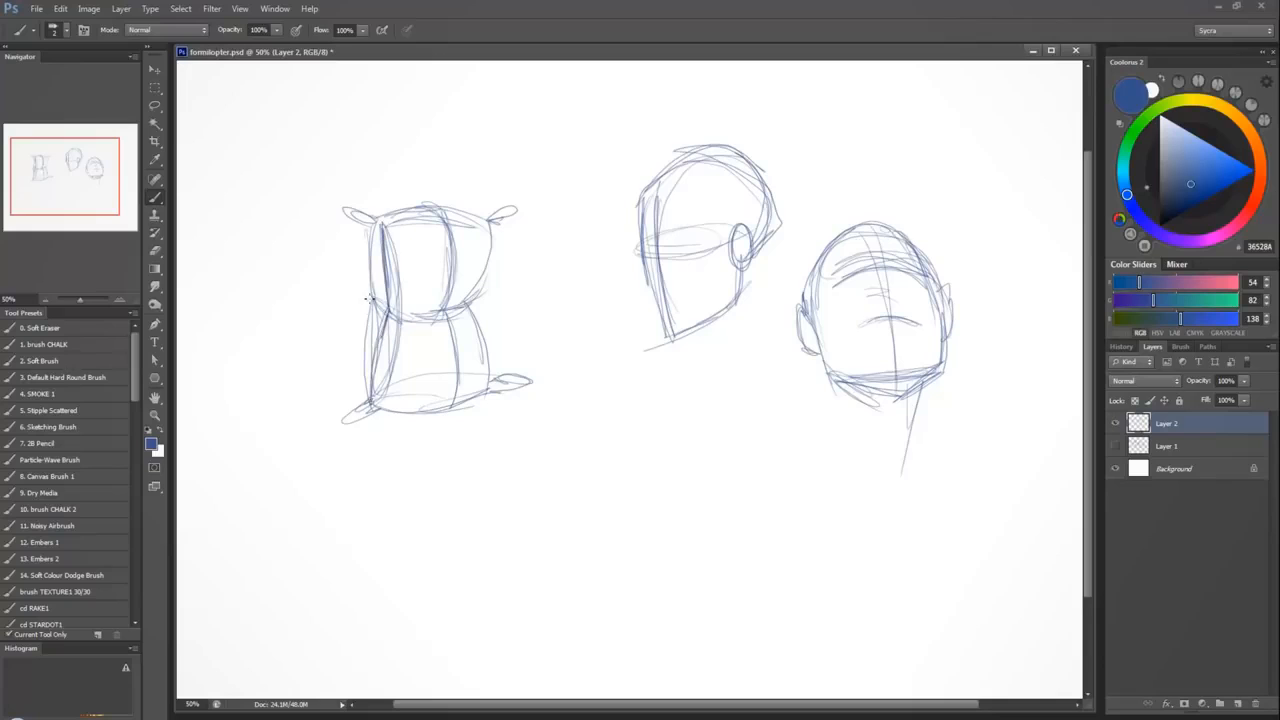
Darken the sack's lower side edge, base outline and bottom corners, and hatch its base plane.
mouse_move(372, 298)
mouse_down()
mouse_move(360, 410)
mouse_move(500, 393)
mouse_up()
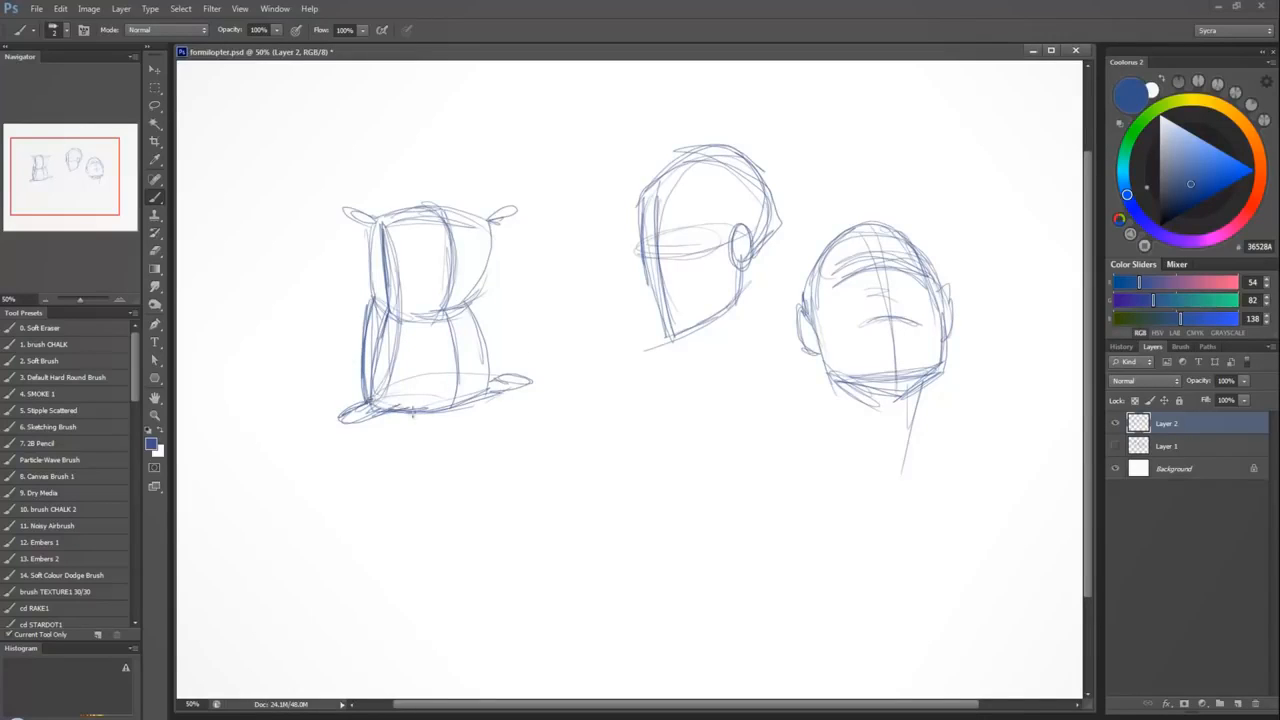
mouse_move(370, 416)
mouse_down()
mouse_move(440, 404)
mouse_move(476, 376)
mouse_up()
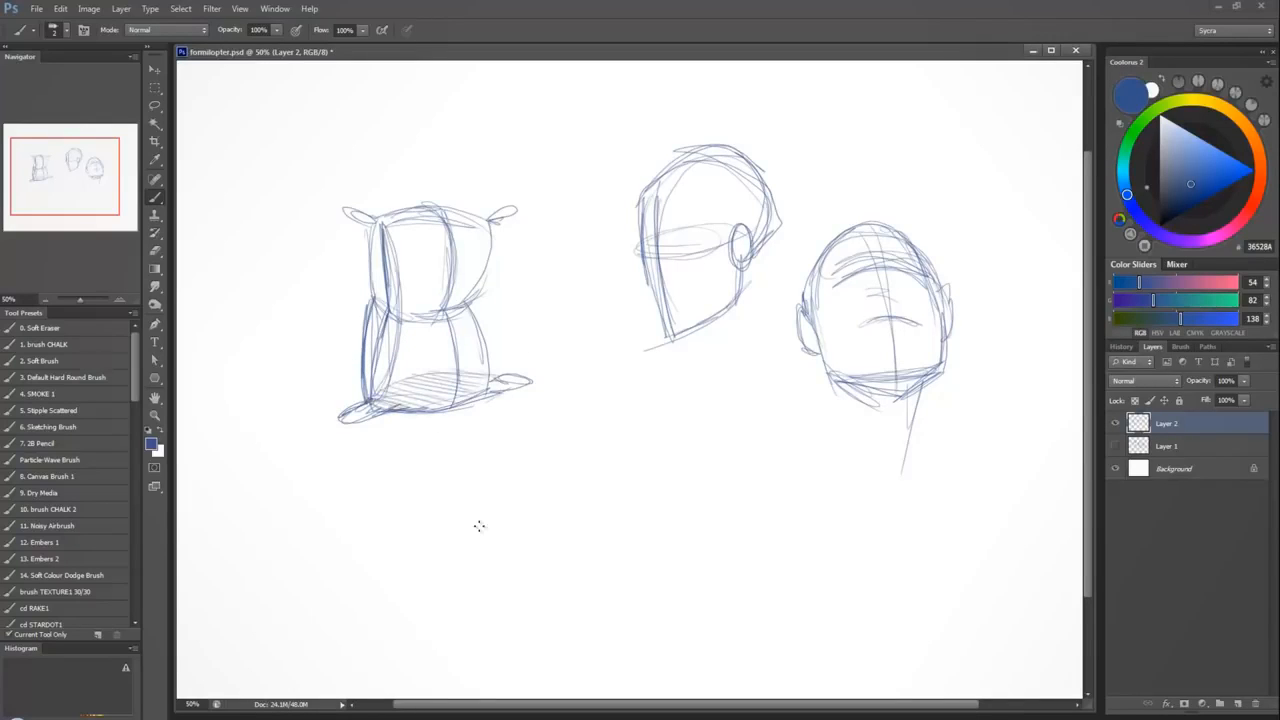
mouse_move(386, 389)
mouse_down()
mouse_move(518, 381)
mouse_move(464, 401)
mouse_up()
drag(354, 421, 398, 411)
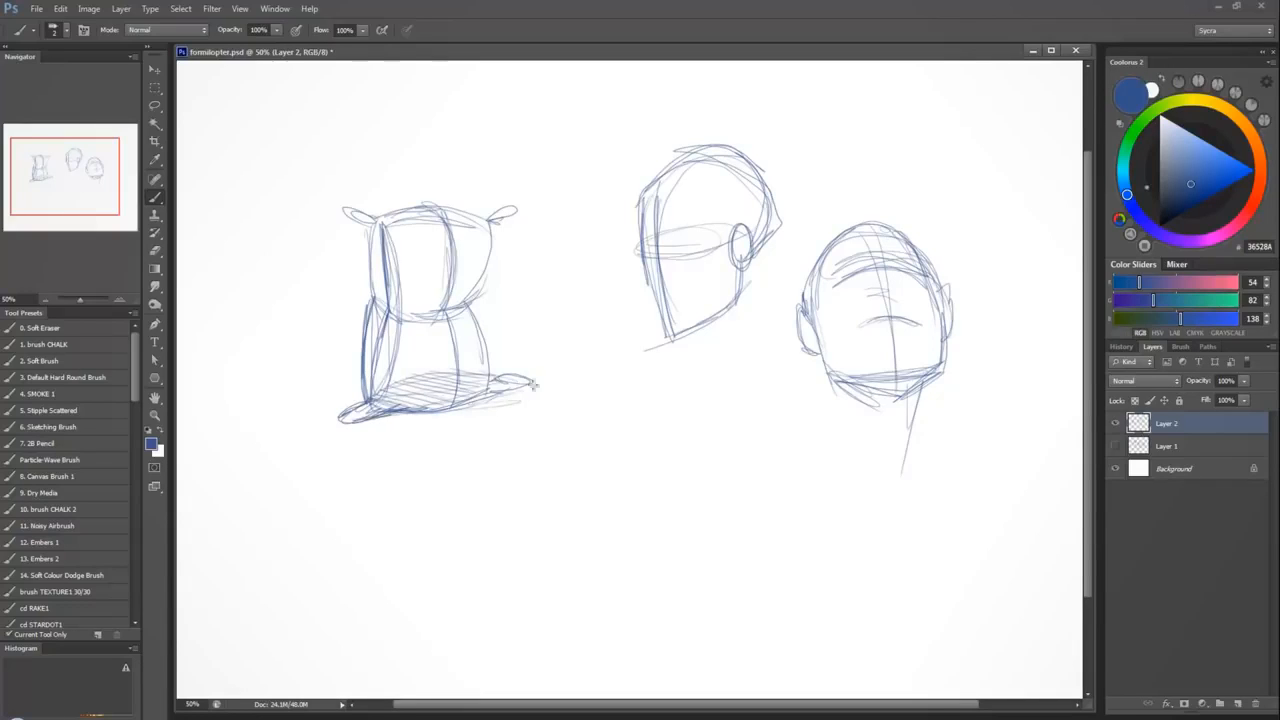
drag(534, 385, 470, 402)
Extend both sides of the upward-tilted head's neck downward and join them in a V at the base of the throat.
drag(820, 371, 832, 421)
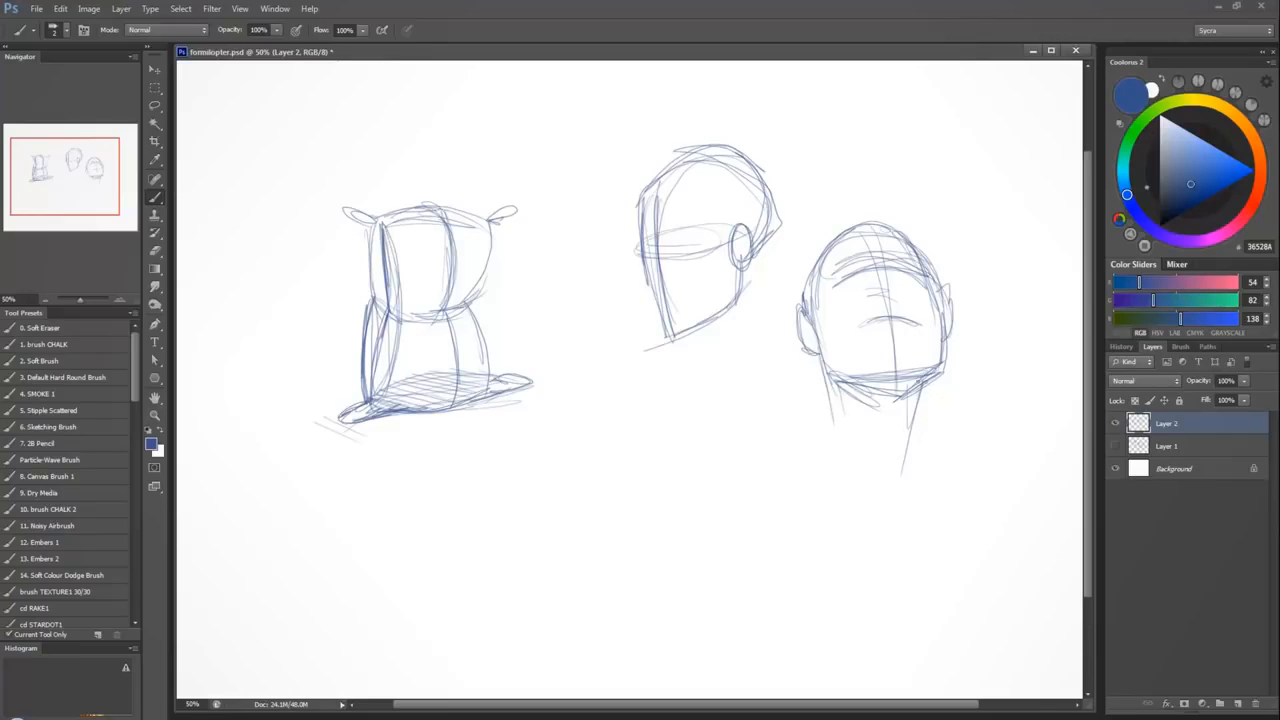
mouse_move(920, 386)
mouse_down()
mouse_move(908, 458)
mouse_move(917, 450)
mouse_up()
mouse_move(816, 366)
mouse_down()
mouse_move(830, 430)
mouse_move(882, 498)
mouse_up()
drag(832, 442, 899, 511)
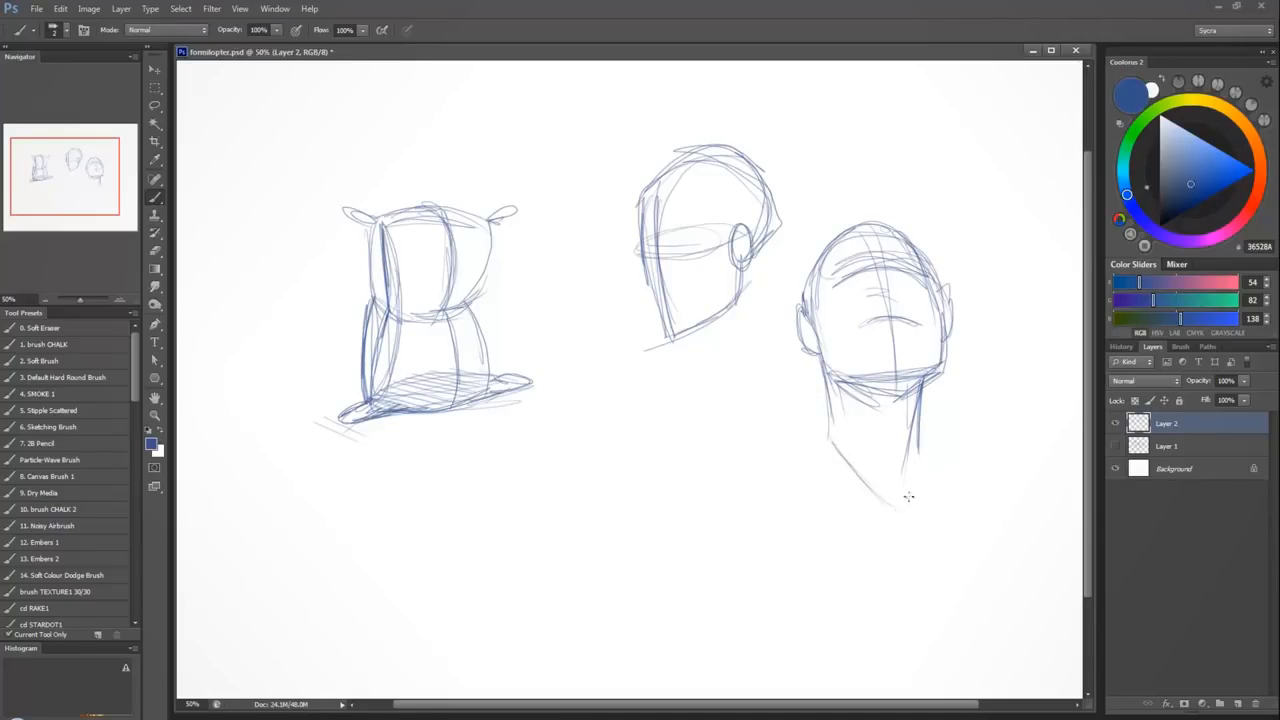
drag(919, 450, 904, 505)
Sketch sloping shoulder lines from the base of the neck, a short collarbone stroke and an arched curve across the neck base.
drag(910, 508, 960, 496)
drag(922, 446, 962, 476)
drag(797, 461, 777, 493)
mouse_move(830, 437)
mouse_down()
mouse_move(966, 478)
mouse_move(767, 504)
mouse_move(804, 462)
mouse_move(757, 500)
mouse_up()
drag(890, 421, 980, 472)
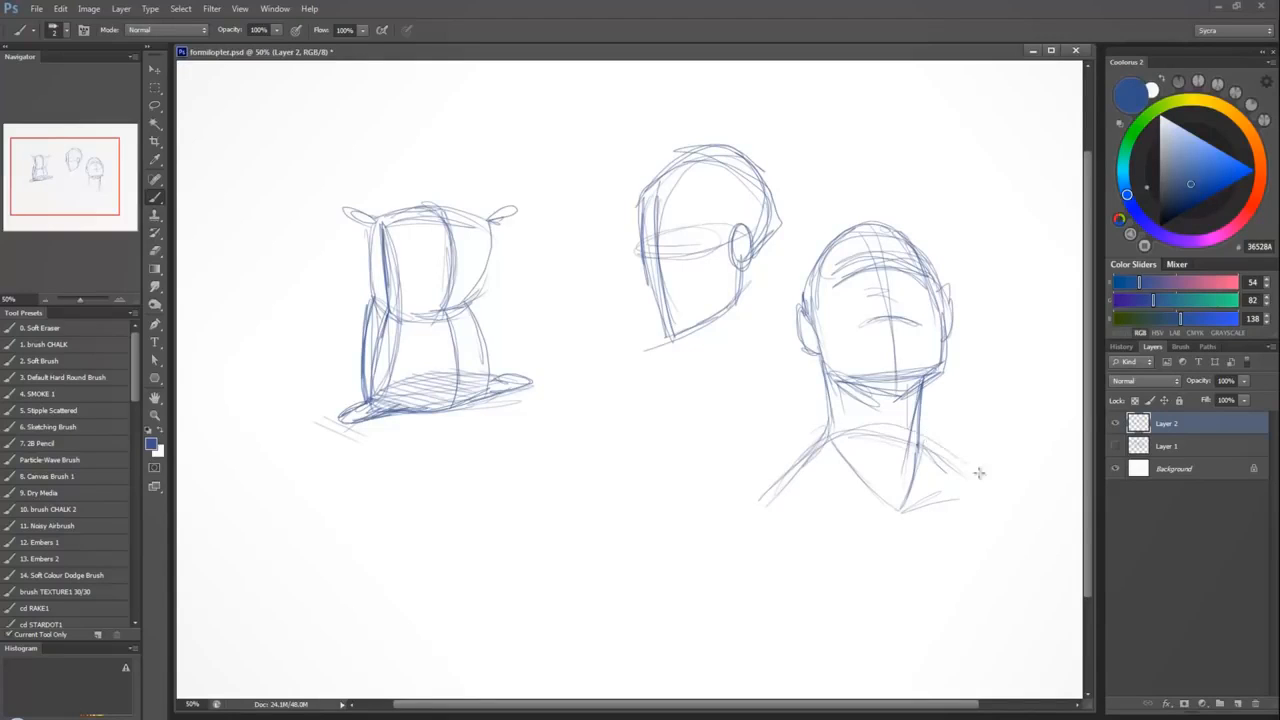
drag(874, 422, 954, 463)
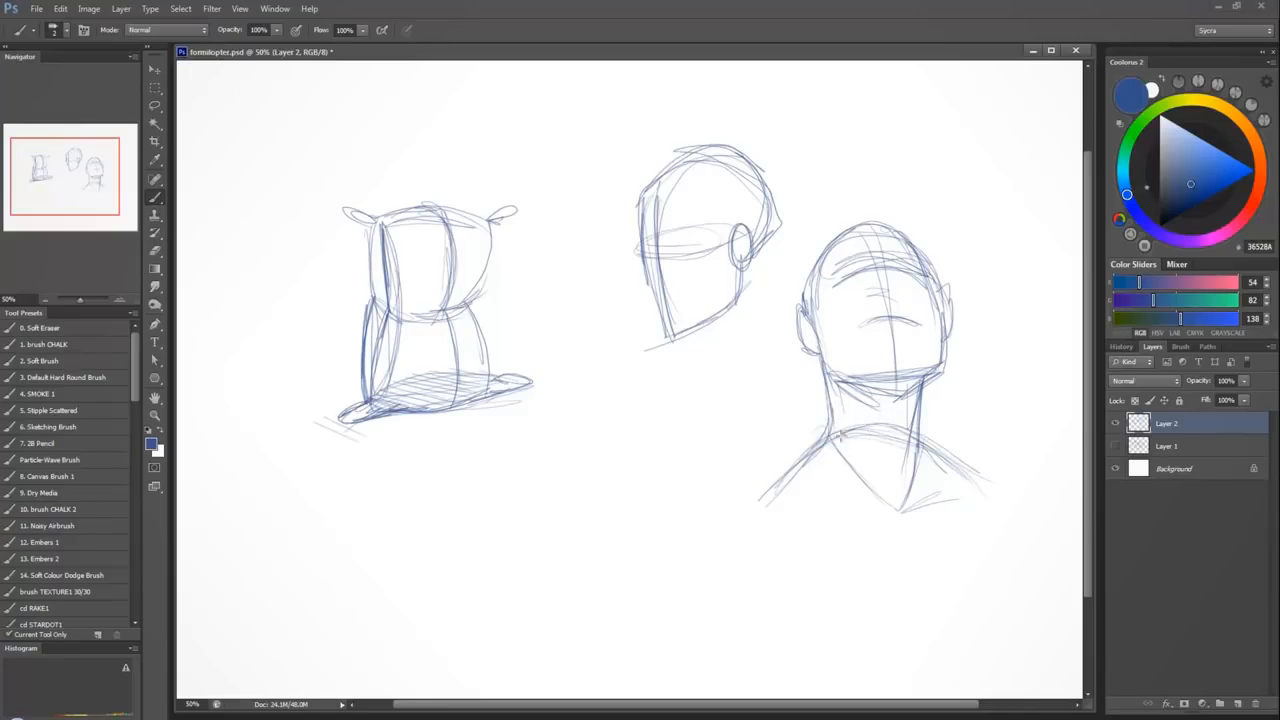
Erase the curve across the neck base and the V guide, and clean away the trial contour closing the chest.
mouse_move(840, 434)
mouse_down()
mouse_move(868, 453)
mouse_move(875, 418)
mouse_move(918, 428)
mouse_up()
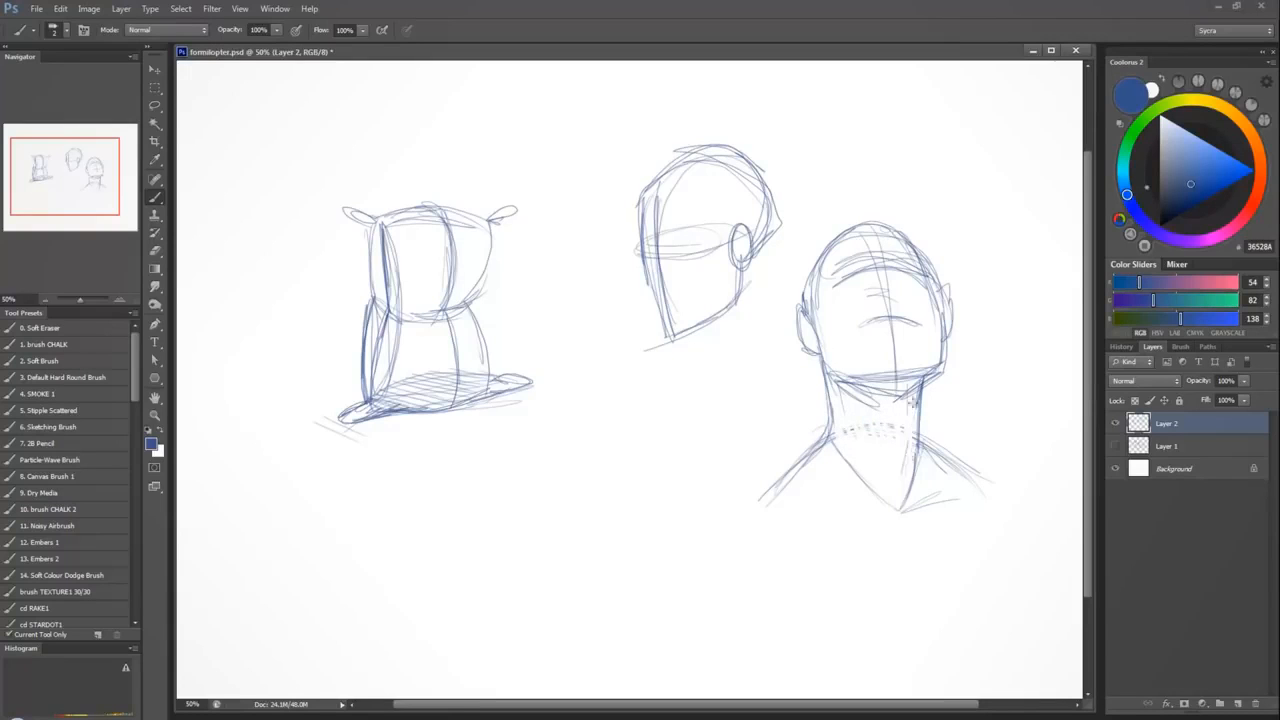
mouse_move(752, 495)
mouse_down()
mouse_move(934, 508)
mouse_move(852, 517)
mouse_move(975, 481)
mouse_move(860, 519)
mouse_move(770, 525)
mouse_move(902, 514)
mouse_move(984, 486)
mouse_move(942, 450)
mouse_move(984, 470)
mouse_move(942, 444)
mouse_move(965, 479)
mouse_move(746, 515)
mouse_move(925, 508)
mouse_move(1007, 482)
mouse_move(927, 508)
mouse_move(873, 506)
mouse_move(955, 496)
mouse_up()
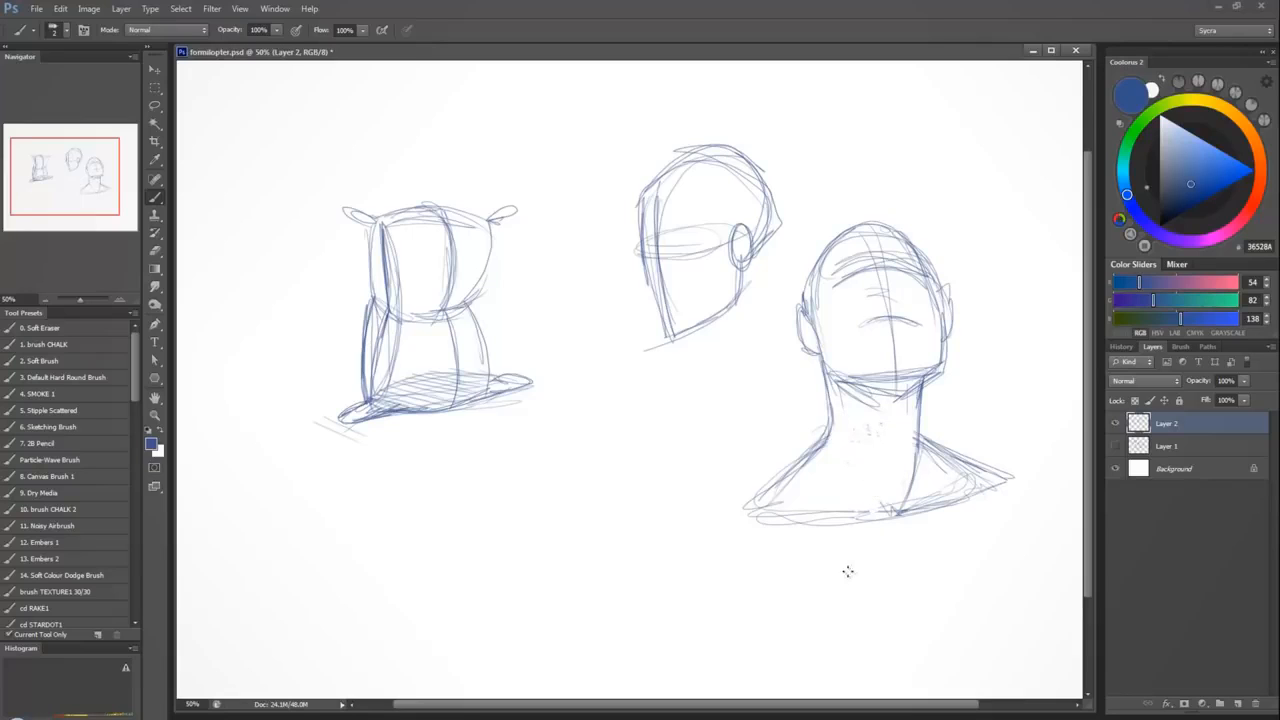
mouse_move(952, 511)
mouse_down()
mouse_move(835, 506)
mouse_move(786, 516)
mouse_move(830, 531)
mouse_move(790, 533)
mouse_move(844, 518)
mouse_move(759, 513)
mouse_up()
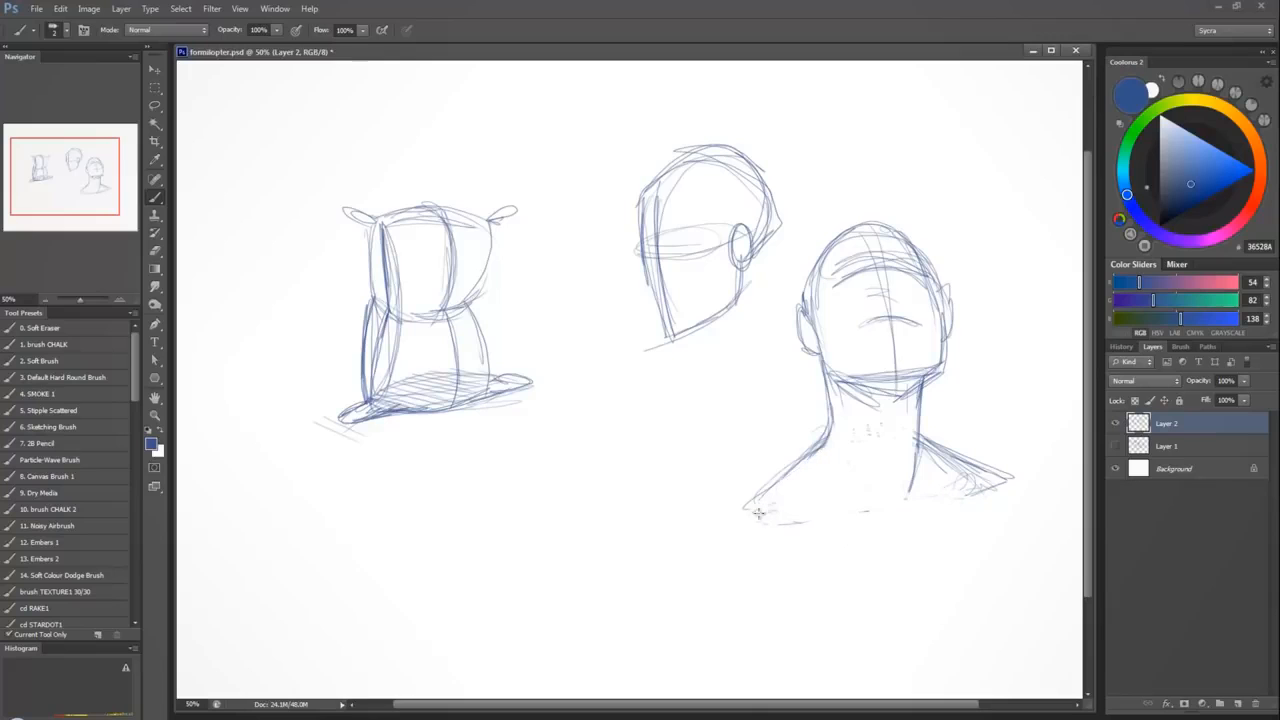
mouse_move(929, 462)
mouse_down()
mouse_move(972, 470)
mouse_move(925, 443)
mouse_move(914, 499)
mouse_move(930, 462)
mouse_move(984, 486)
mouse_move(976, 510)
mouse_up()
mouse_move(801, 529)
mouse_down()
mouse_move(882, 509)
mouse_move(838, 513)
mouse_move(849, 475)
mouse_move(883, 502)
mouse_move(951, 476)
mouse_move(979, 492)
mouse_up()
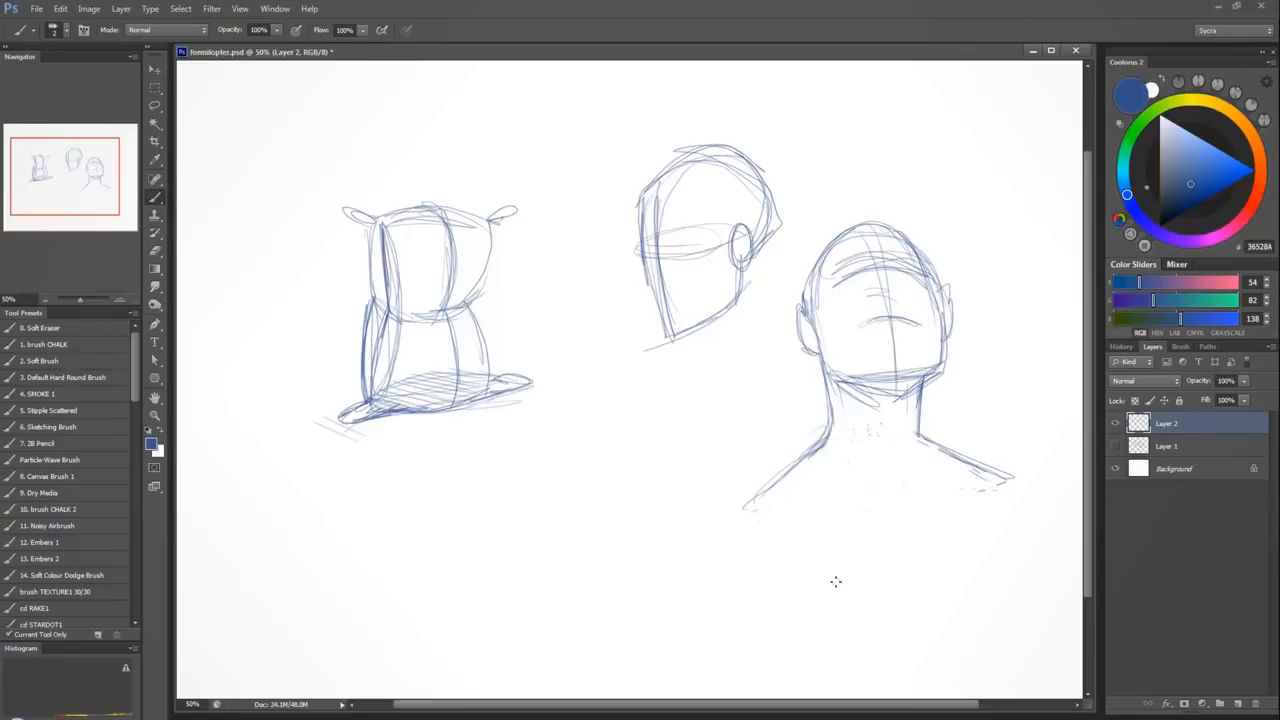
Reinforce the outer silhouette of the upward-tilted head, including its ears, neck and shoulders, with heavier angular strokes.
mouse_move(824, 372)
mouse_down()
mouse_move(834, 440)
mouse_move(746, 504)
mouse_up()
mouse_move(922, 436)
mouse_down()
mouse_move(922, 380)
mouse_move(926, 442)
mouse_move(1008, 480)
mouse_move(921, 378)
mouse_move(944, 354)
mouse_move(938, 374)
mouse_up()
mouse_move(825, 371)
mouse_down()
mouse_move(798, 347)
mouse_move(796, 312)
mouse_move(800, 280)
mouse_move(836, 236)
mouse_up()
mouse_move(804, 280)
mouse_down()
mouse_move(847, 222)
mouse_move(897, 232)
mouse_move(940, 286)
mouse_up()
drag(906, 232, 952, 340)
drag(950, 292, 936, 390)
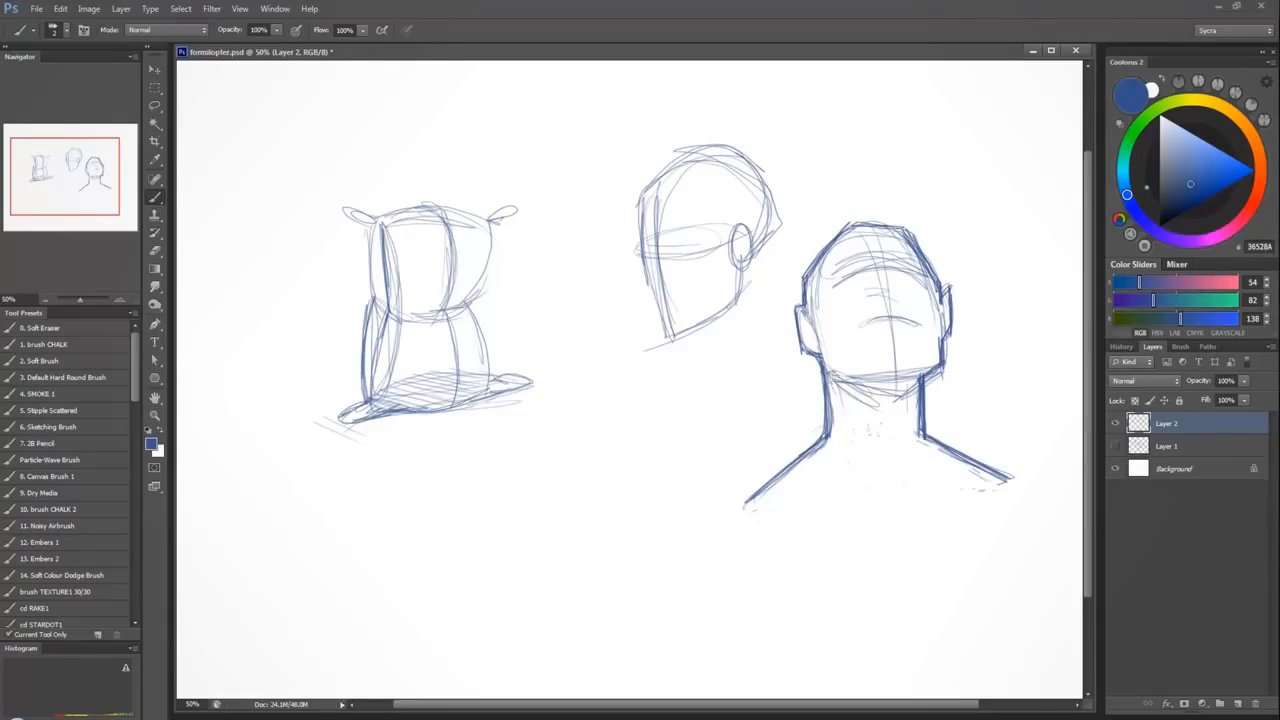
Hatch the underside of the jaw, and sketch the collarbones with a V-shaped notch at the base of the throat.
mouse_move(830, 380)
mouse_down()
mouse_move(881, 375)
mouse_move(848, 384)
mouse_up()
drag(922, 428, 908, 455)
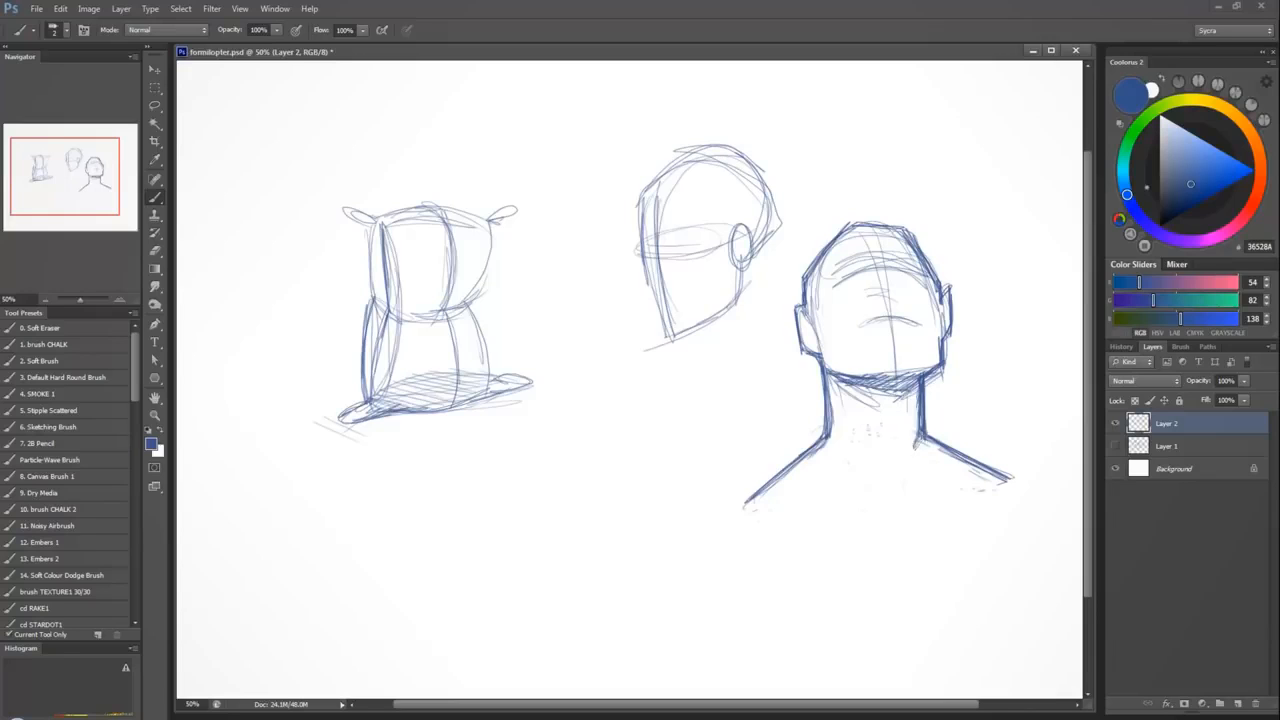
mouse_move(897, 499)
mouse_down()
mouse_move(908, 478)
mouse_move(888, 488)
mouse_move(862, 476)
mouse_move(889, 496)
mouse_move(954, 481)
mouse_move(912, 481)
mouse_up()
drag(867, 473, 813, 486)
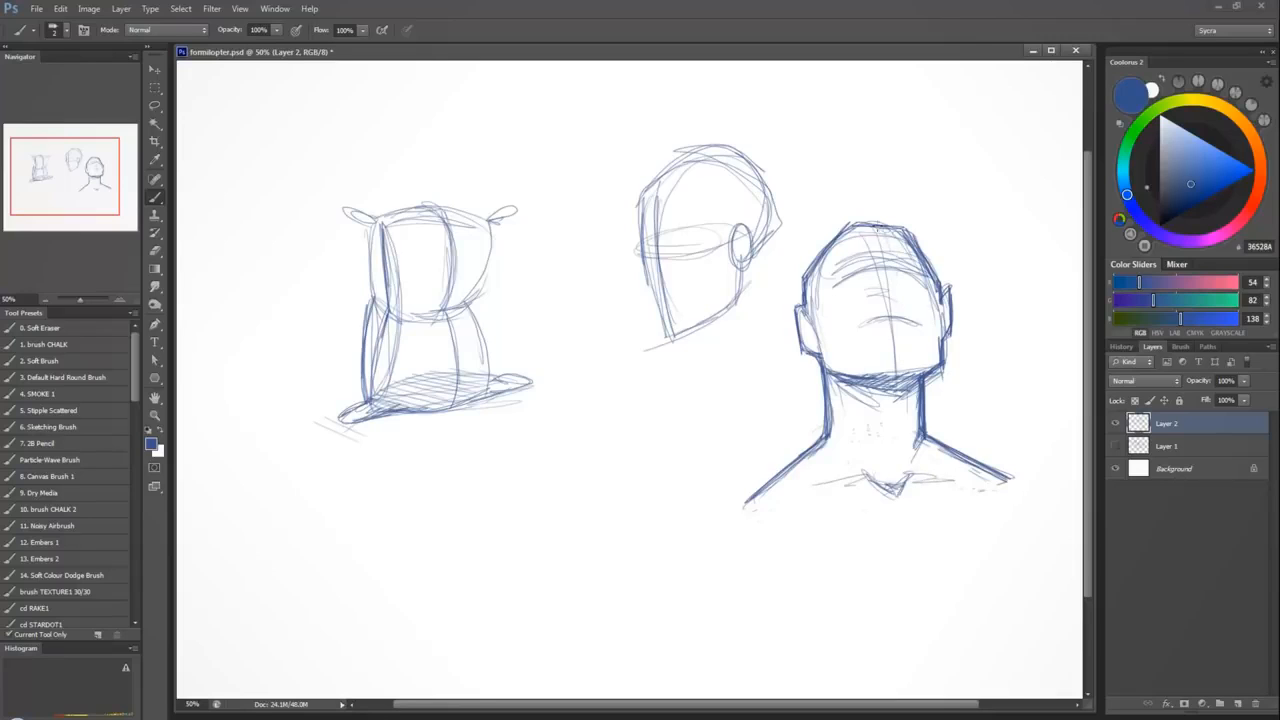
Darken the face's centre line from crown to chin, mark the nose on it, and try continuing the line down the neck.
drag(878, 229, 901, 342)
drag(881, 229, 905, 355)
mouse_move(879, 231)
mouse_down()
mouse_move(904, 358)
mouse_move(877, 236)
mouse_move(900, 394)
mouse_up()
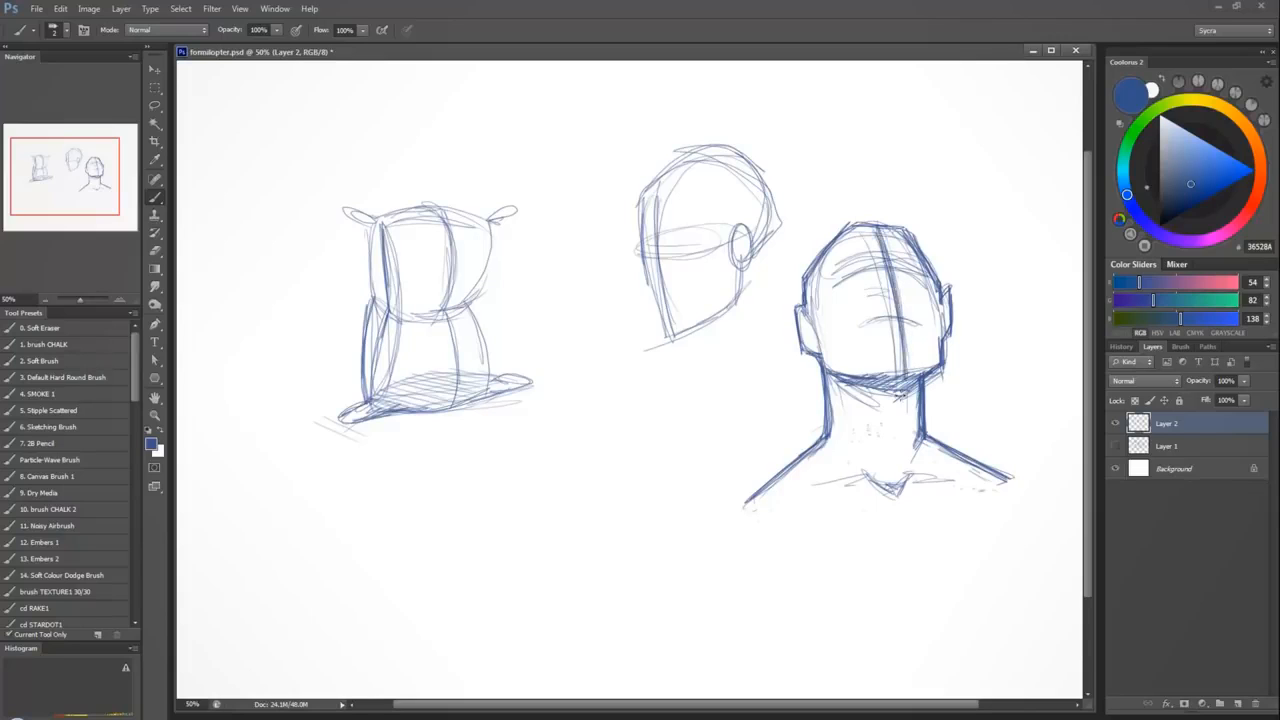
mouse_move(900, 296)
mouse_down()
mouse_move(888, 300)
mouse_move(904, 300)
mouse_up()
mouse_move(894, 318)
mouse_down()
mouse_move(908, 318)
mouse_move(906, 374)
mouse_up()
drag(908, 400, 904, 494)
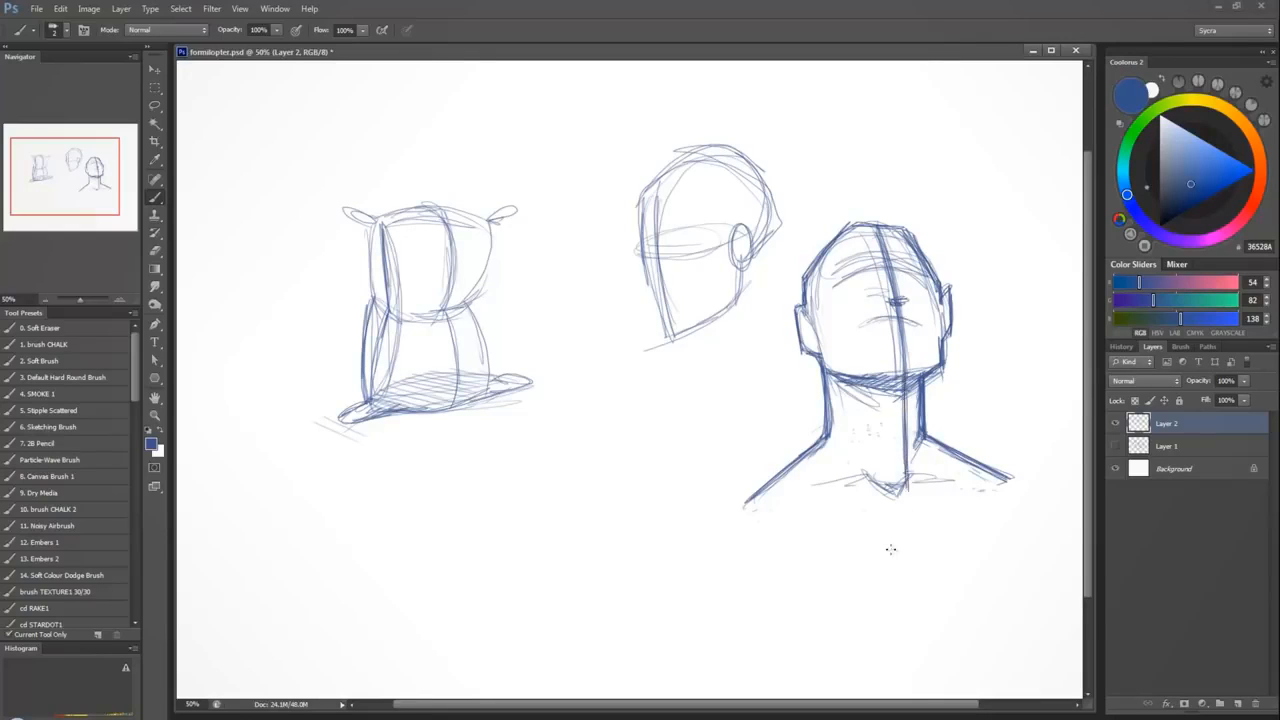
key(ctrl+z)
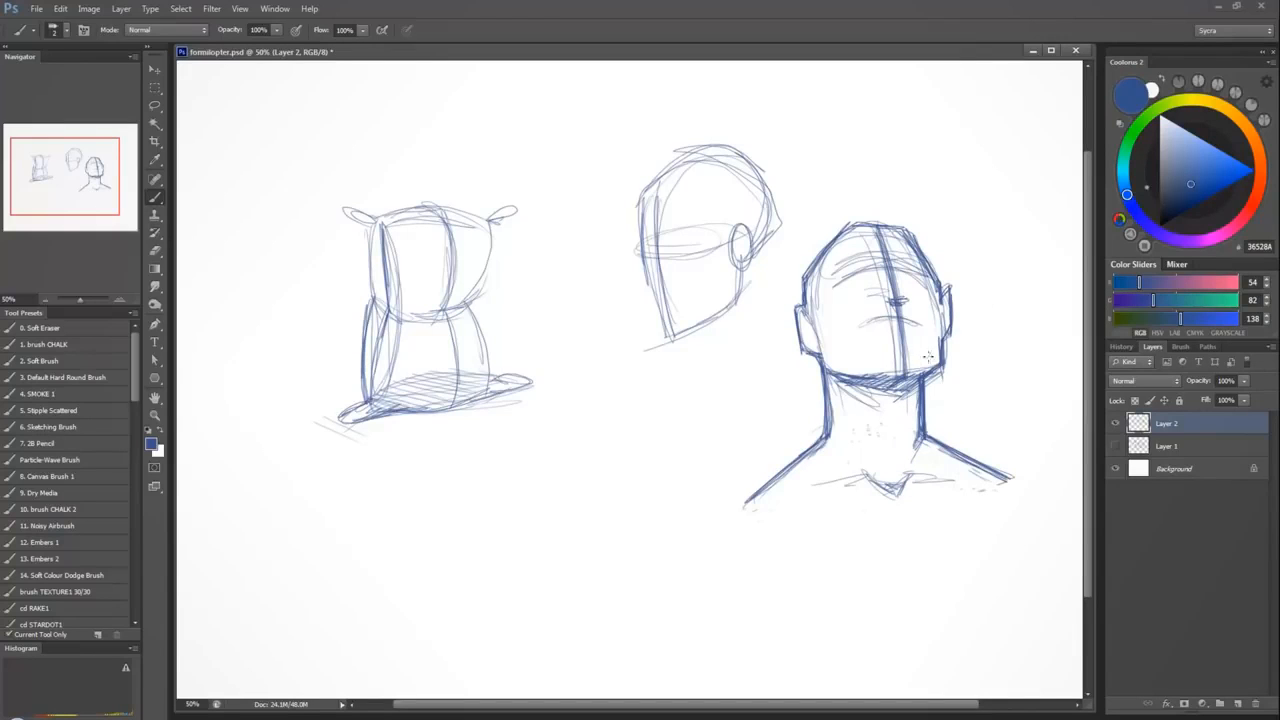
Set the brush colour to red-orange CB2000 and trace the centre line over the forehead, nose, chin and neck to the collarbone notch.
click(1258, 185)
click(1226, 182)
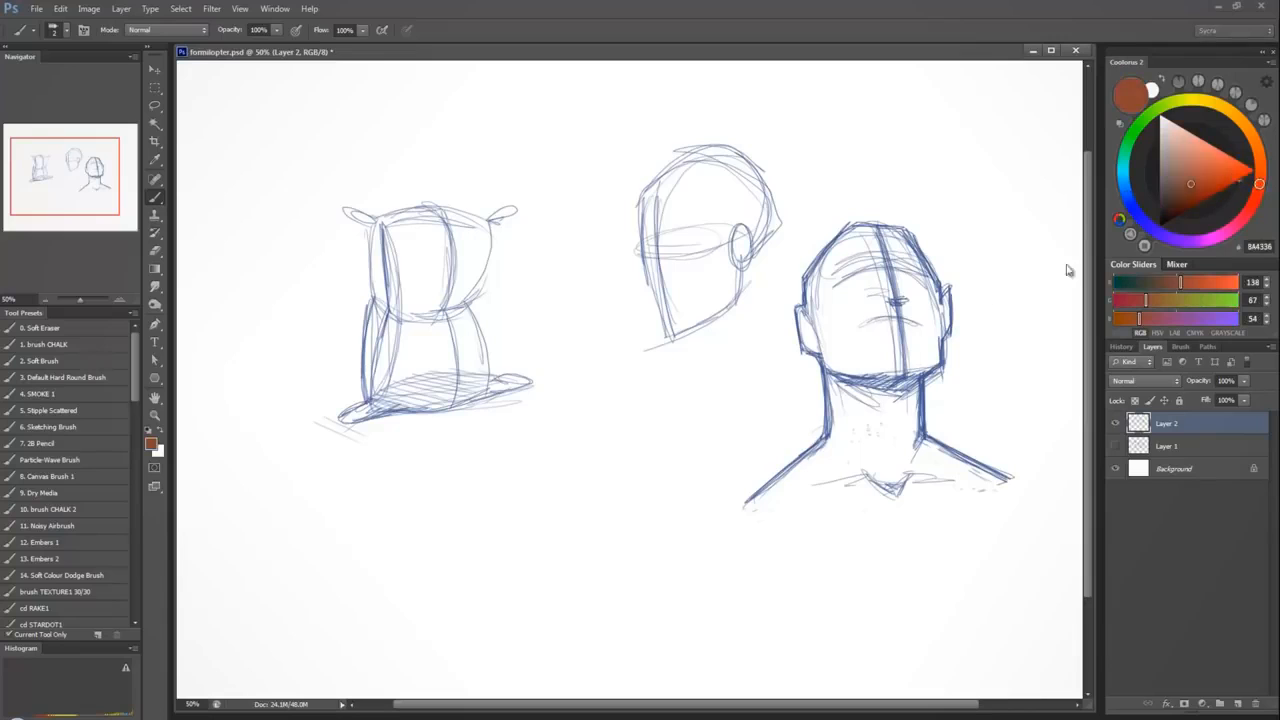
click(1235, 183)
drag(880, 226, 907, 380)
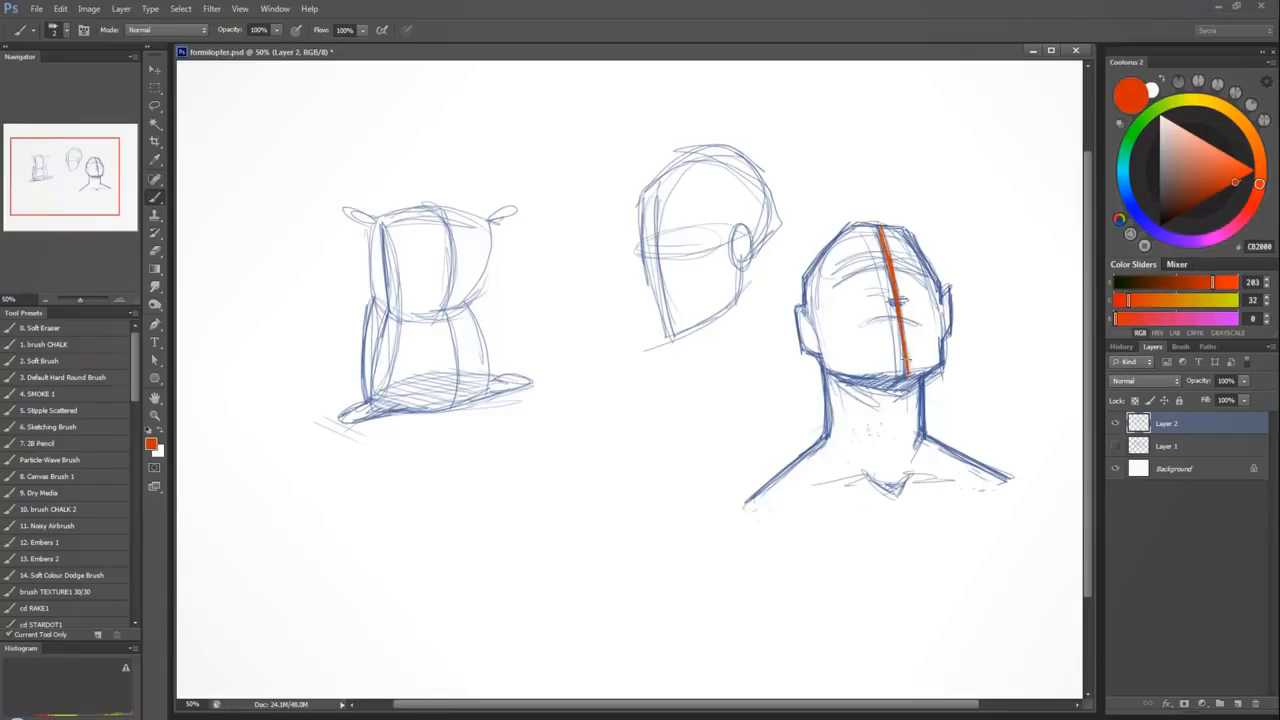
key(ctrl+z)
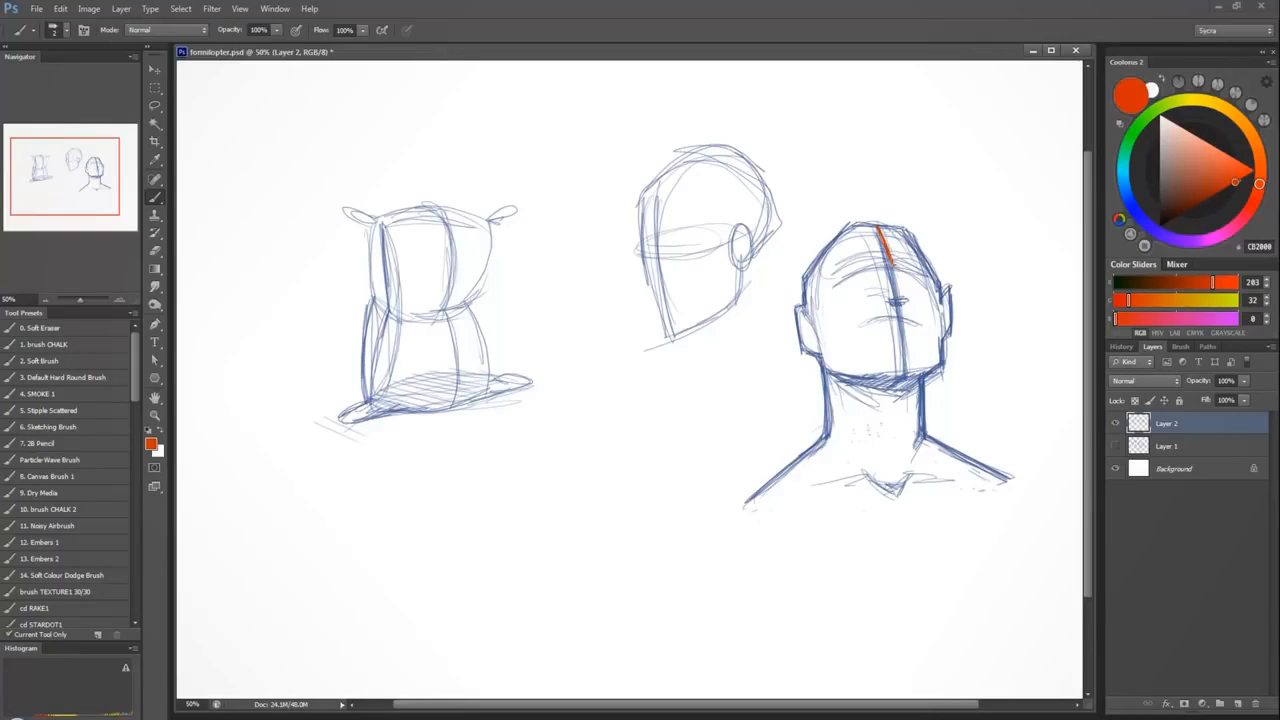
drag(889, 265, 904, 292)
drag(901, 318, 905, 338)
drag(888, 389, 895, 480)
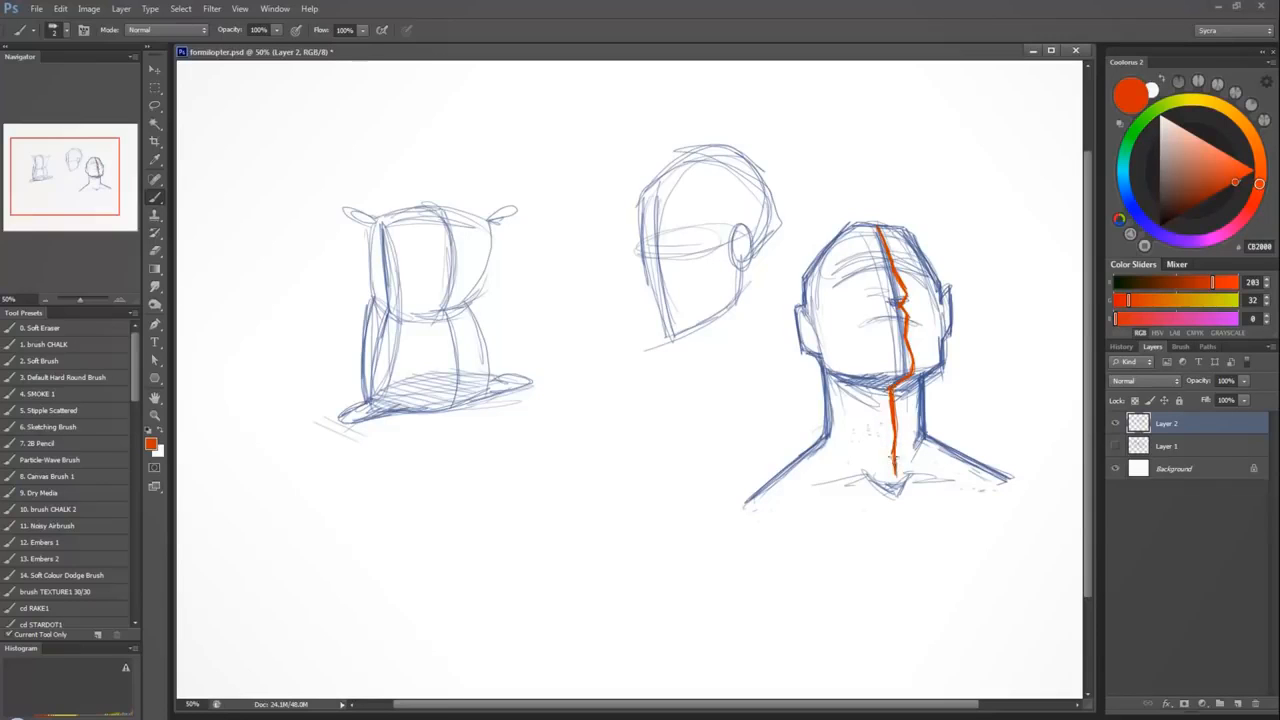
Extend the red-orange centre line diagonally down the chest from the collarbone notch and trim the stray strokes at its lower end.
drag(904, 503, 938, 586)
drag(909, 530, 941, 612)
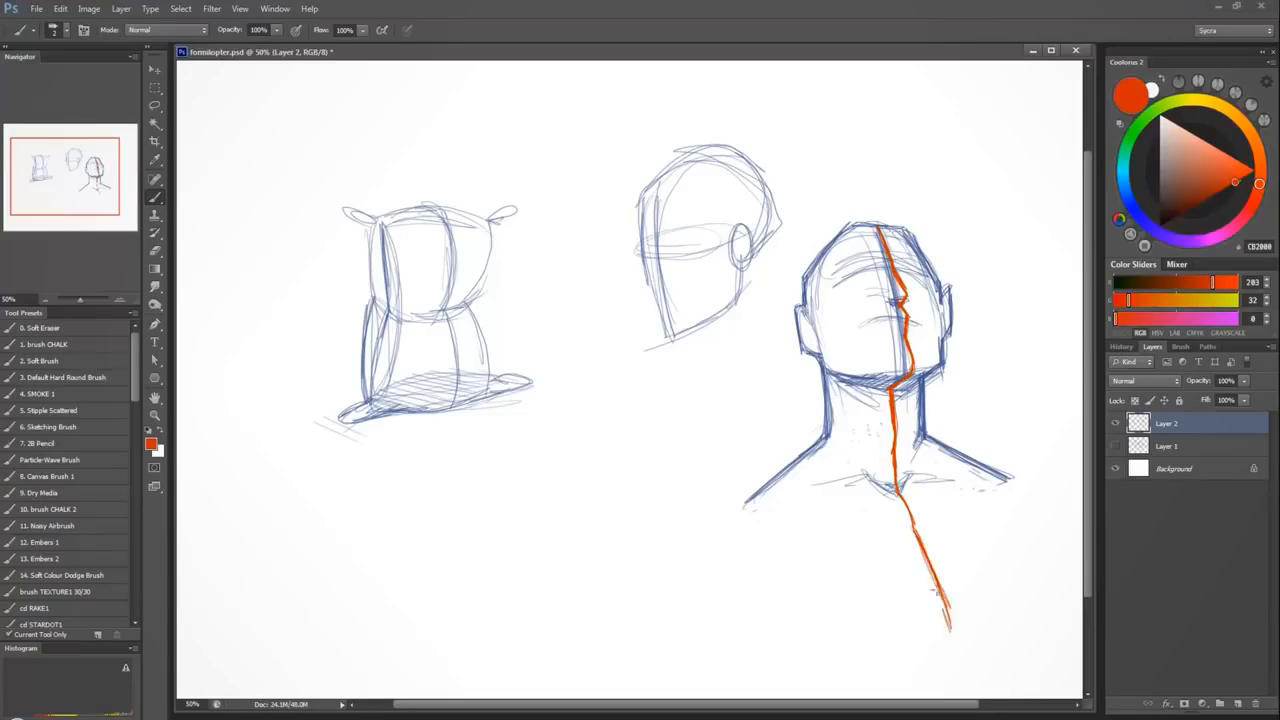
drag(928, 565, 946, 660)
drag(913, 536, 944, 656)
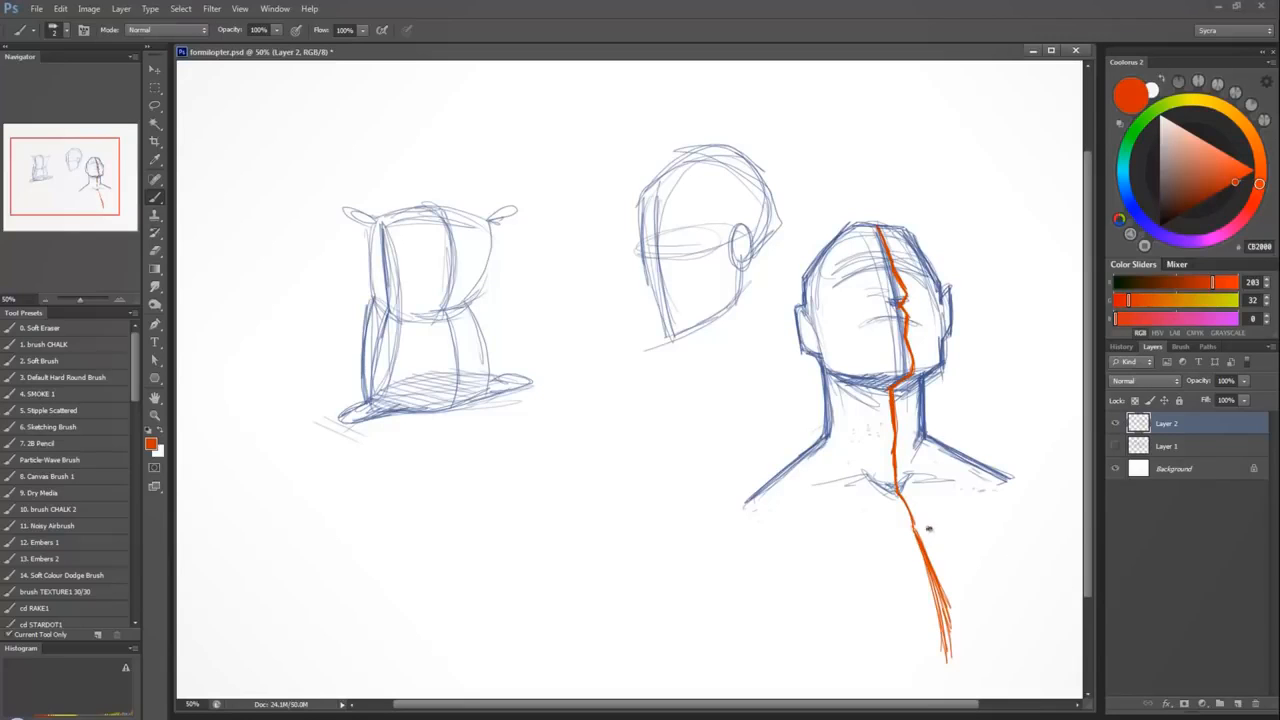
drag(949, 600, 937, 573)
mouse_move(950, 658)
mouse_down()
mouse_move(944, 615)
mouse_move(958, 668)
mouse_up()
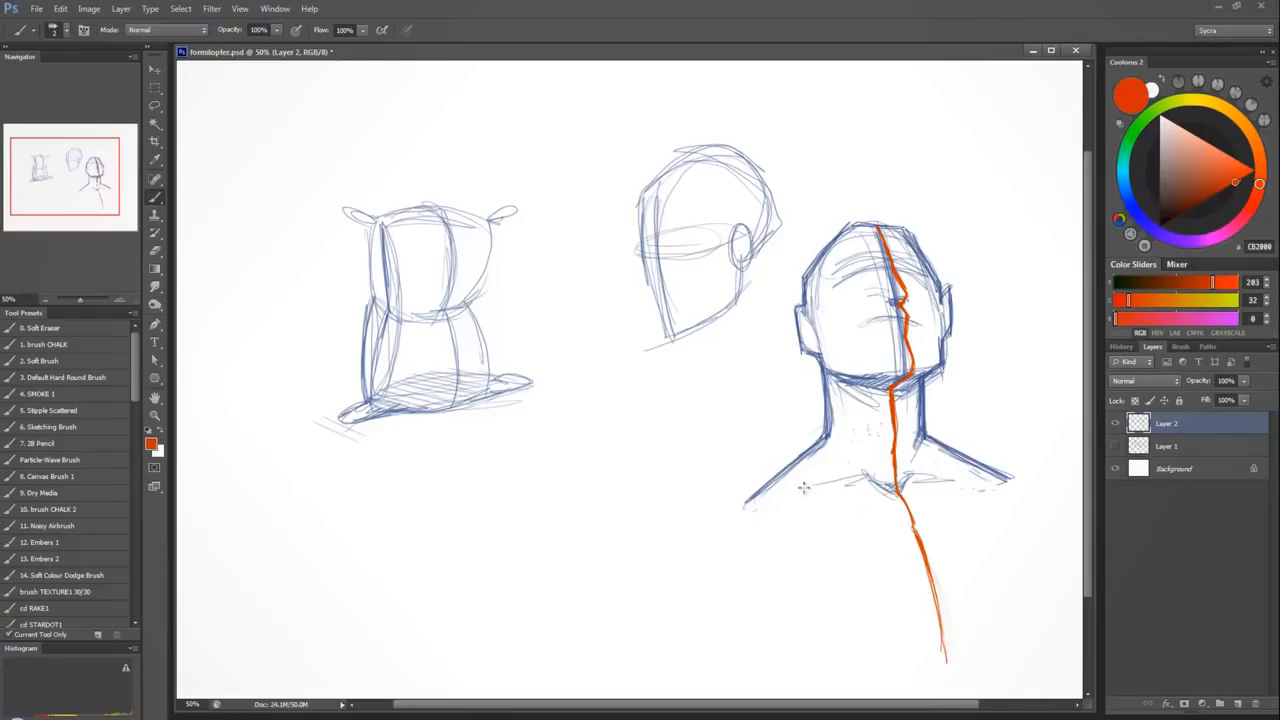
mouse_move(805, 488)
mouse_down()
mouse_move(813, 662)
mouse_move(983, 495)
mouse_move(774, 613)
mouse_move(967, 485)
mouse_move(893, 572)
mouse_up()
key(ctrl+z)
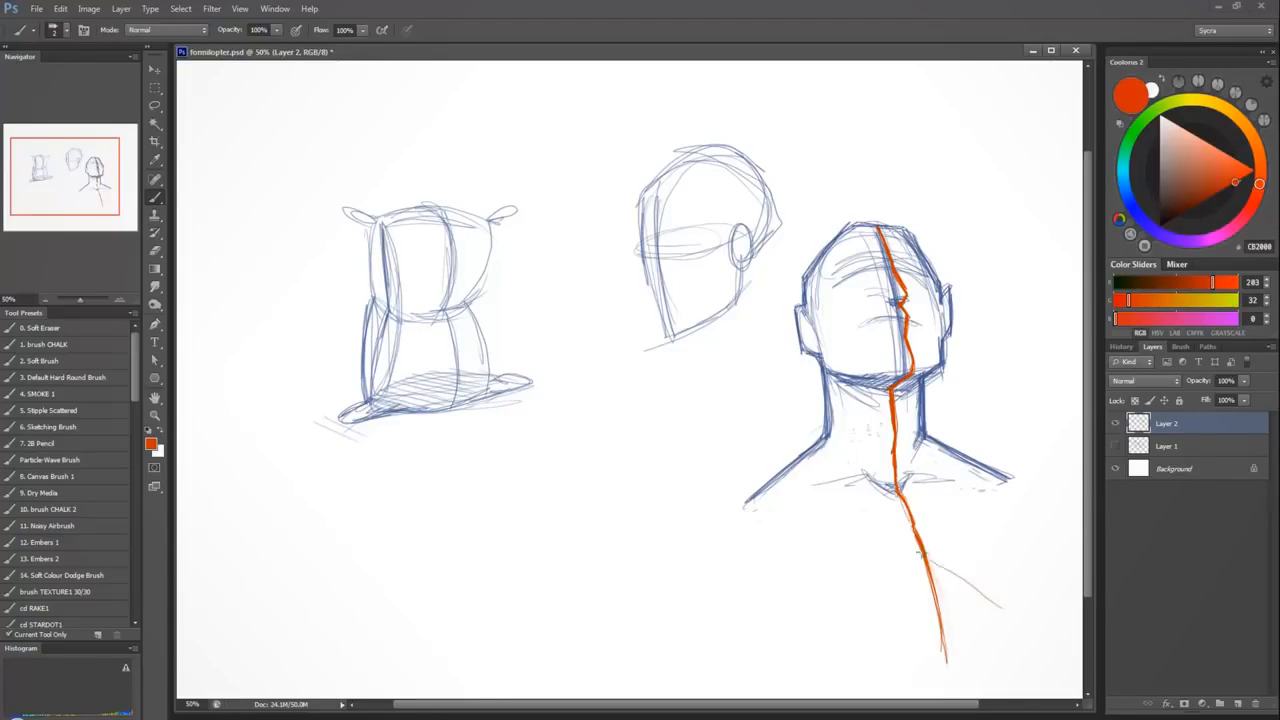
drag(842, 518, 901, 576)
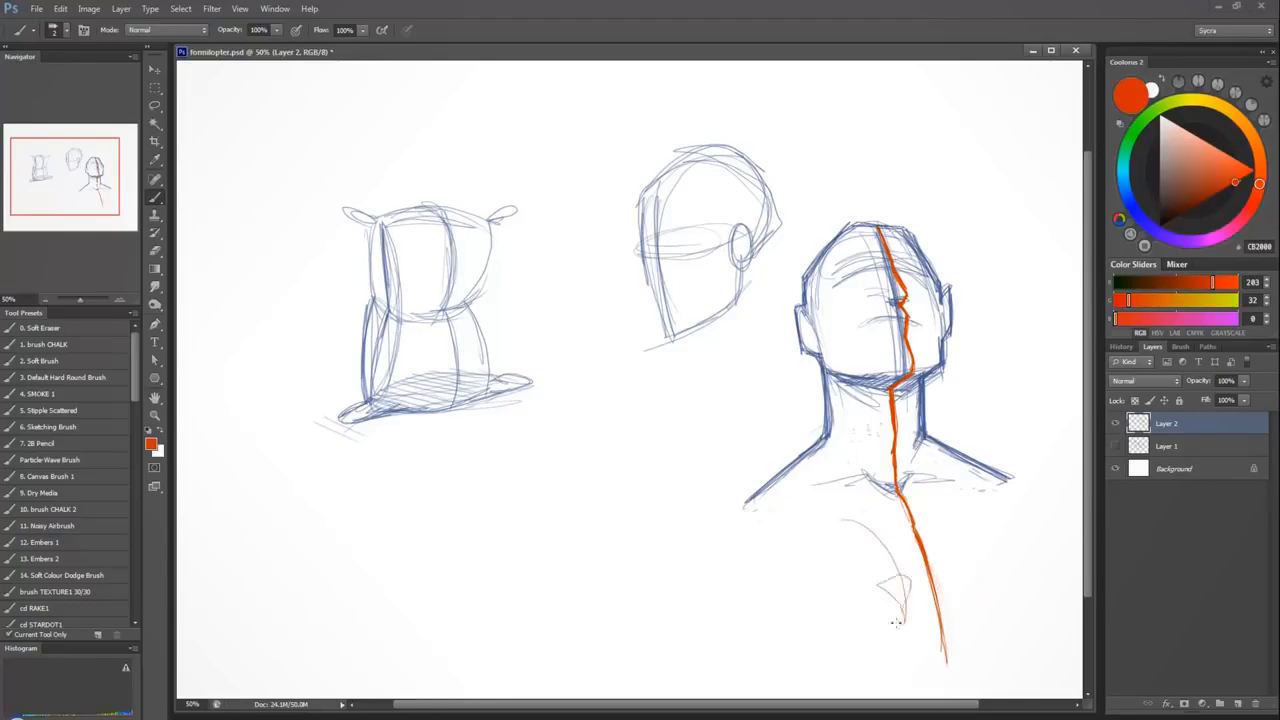
key(ctrl+z)
Erase the diagonal chest line and try a straight vertical centre line with a stroke across the chest.
mouse_move(900, 498)
mouse_down()
mouse_move(935, 612)
mouse_move(935, 563)
mouse_up()
mouse_move(895, 496)
mouse_down()
mouse_move(904, 636)
mouse_move(897, 590)
mouse_up()
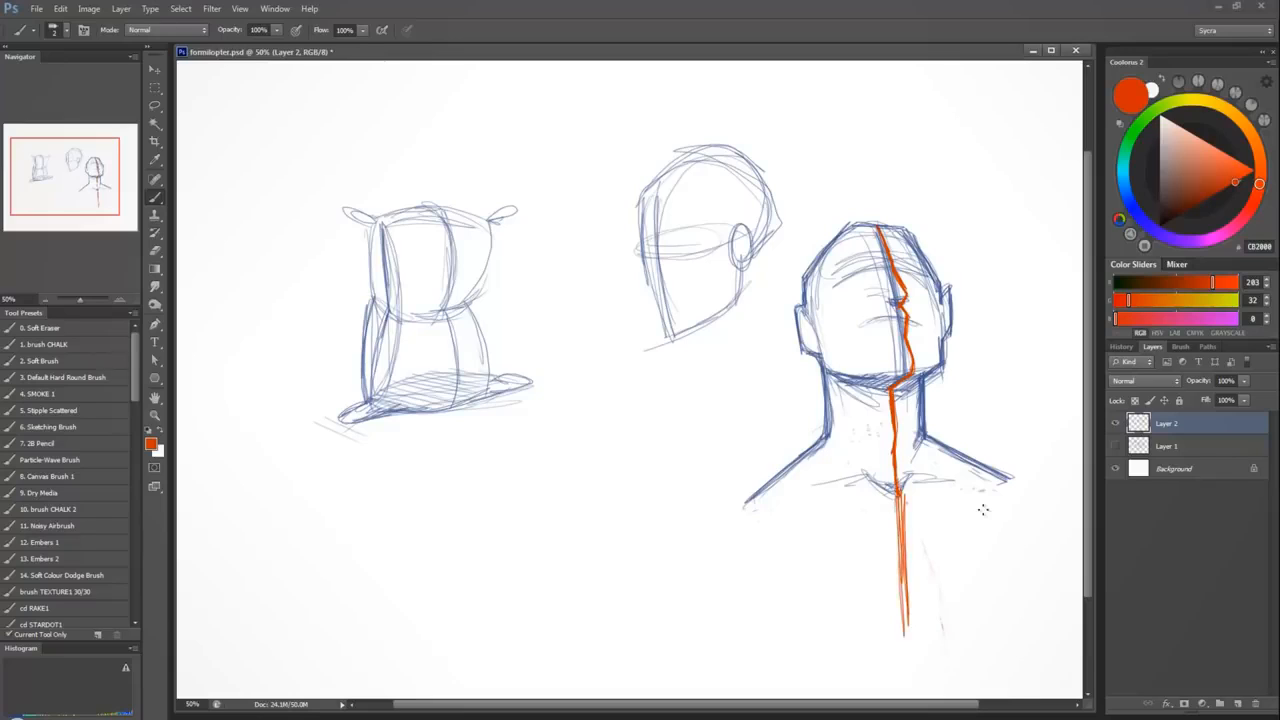
drag(810, 548, 1004, 605)
key(ctrl+z)
key(ctrl+z)
key(ctrl+alt+z)
key(ctrl+alt+z)
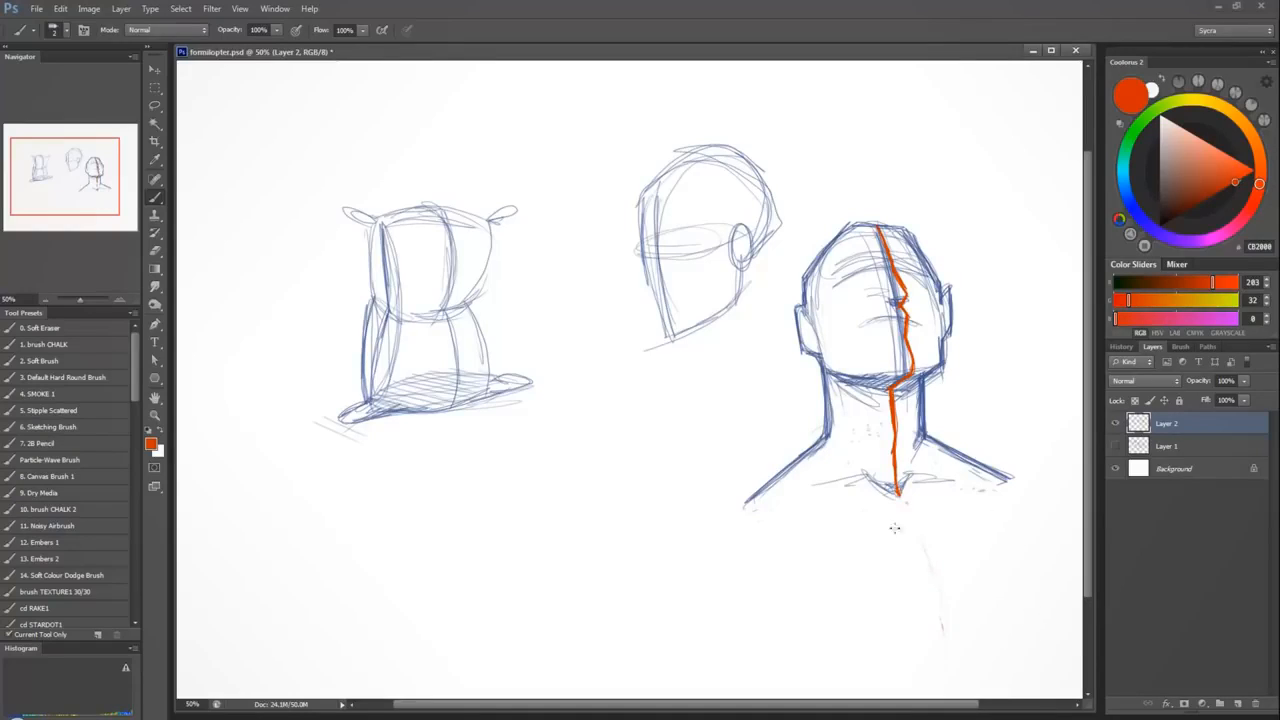
drag(896, 496, 923, 638)
mouse_move(900, 497)
mouse_down()
mouse_move(932, 592)
mouse_move(936, 657)
mouse_up()
key(ctrl+alt+z)
key(ctrl+alt+z)
key(ctrl+alt+z)
key(ctrl+alt+z)
Draw a curved red-orange centre line down the chest from the collarbone notch, with a matching contour line descending from each shoulder.
drag(902, 503, 932, 645)
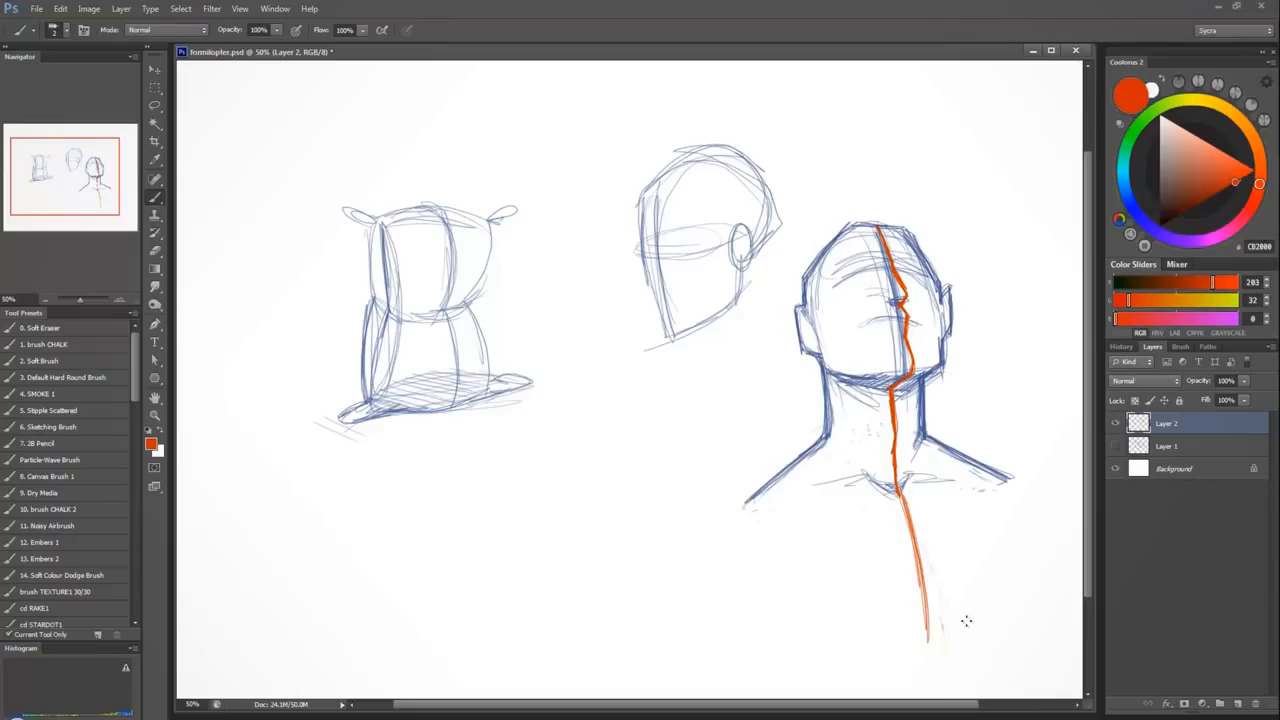
mouse_move(814, 486)
mouse_down()
mouse_move(799, 463)
mouse_move(846, 556)
mouse_move(857, 630)
mouse_up()
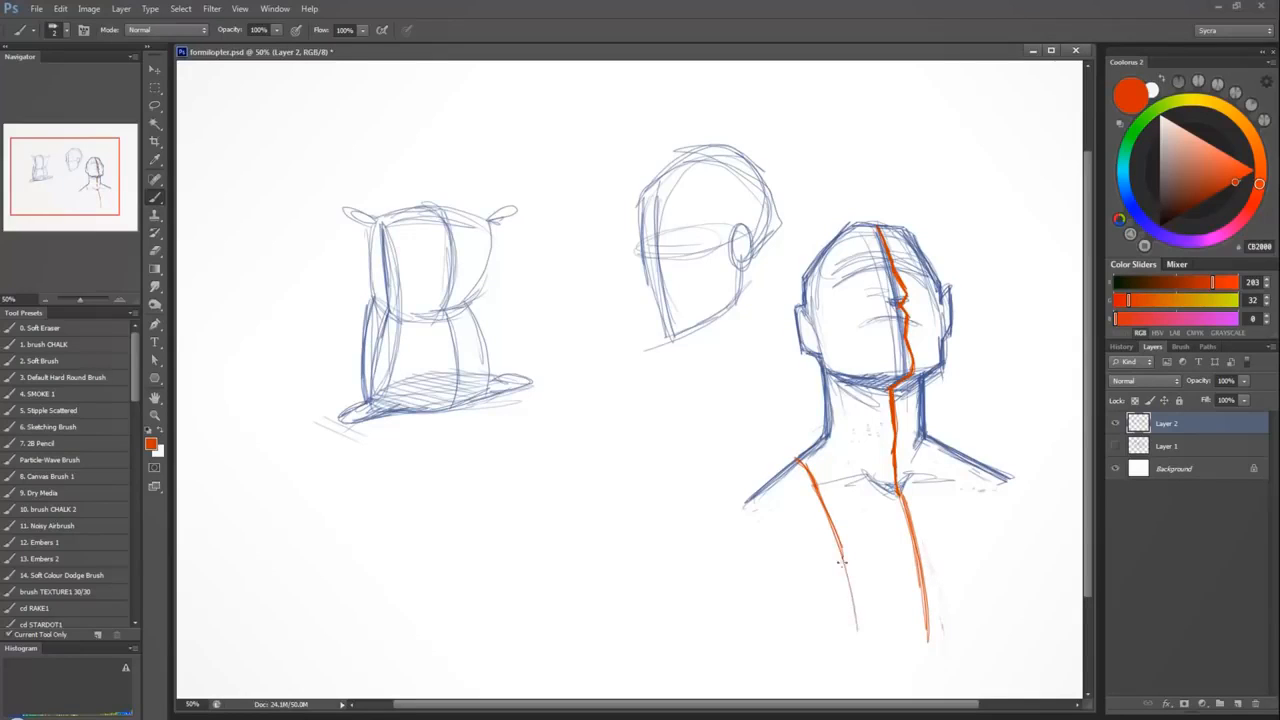
drag(838, 546, 848, 610)
mouse_move(984, 474)
mouse_down()
mouse_move(1006, 545)
mouse_move(1005, 605)
mouse_up()
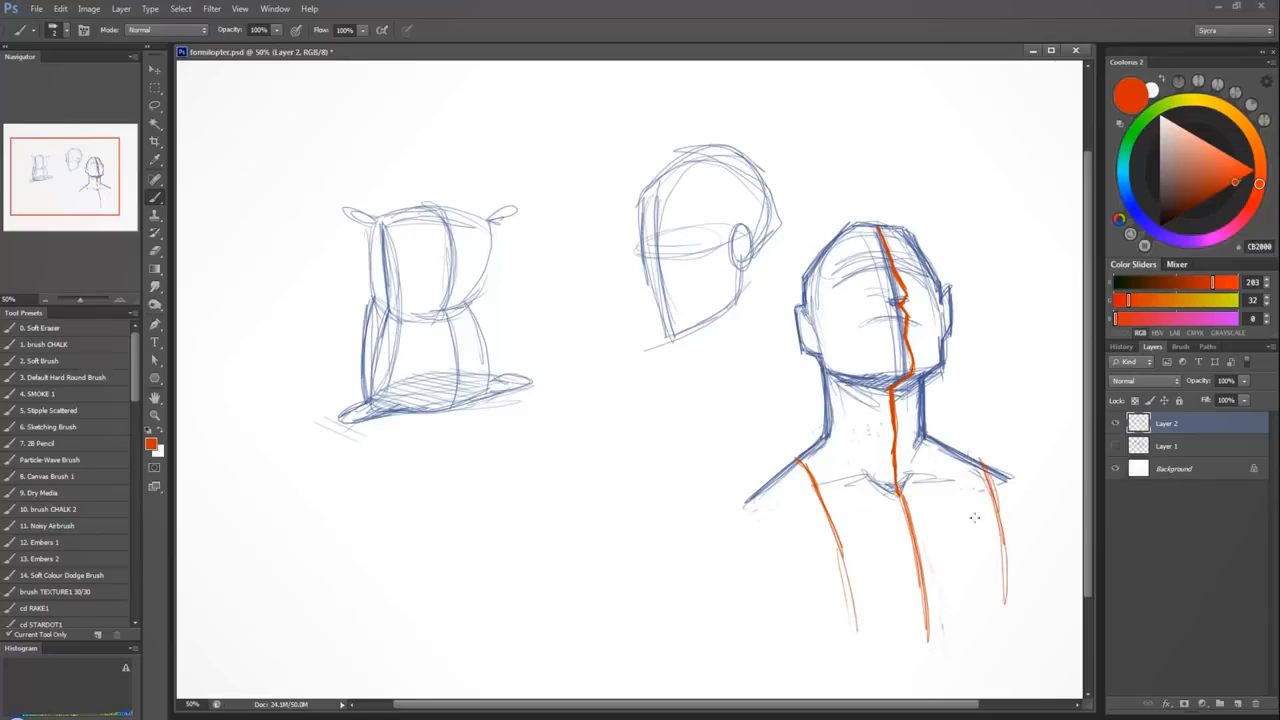
Wrap curved red-orange cross-contour lines around the neck from below the jaw to its base.
mouse_move(830, 390)
mouse_down()
mouse_move(915, 398)
mouse_move(892, 424)
mouse_move(926, 418)
mouse_up()
drag(834, 428, 916, 434)
drag(824, 450, 890, 448)
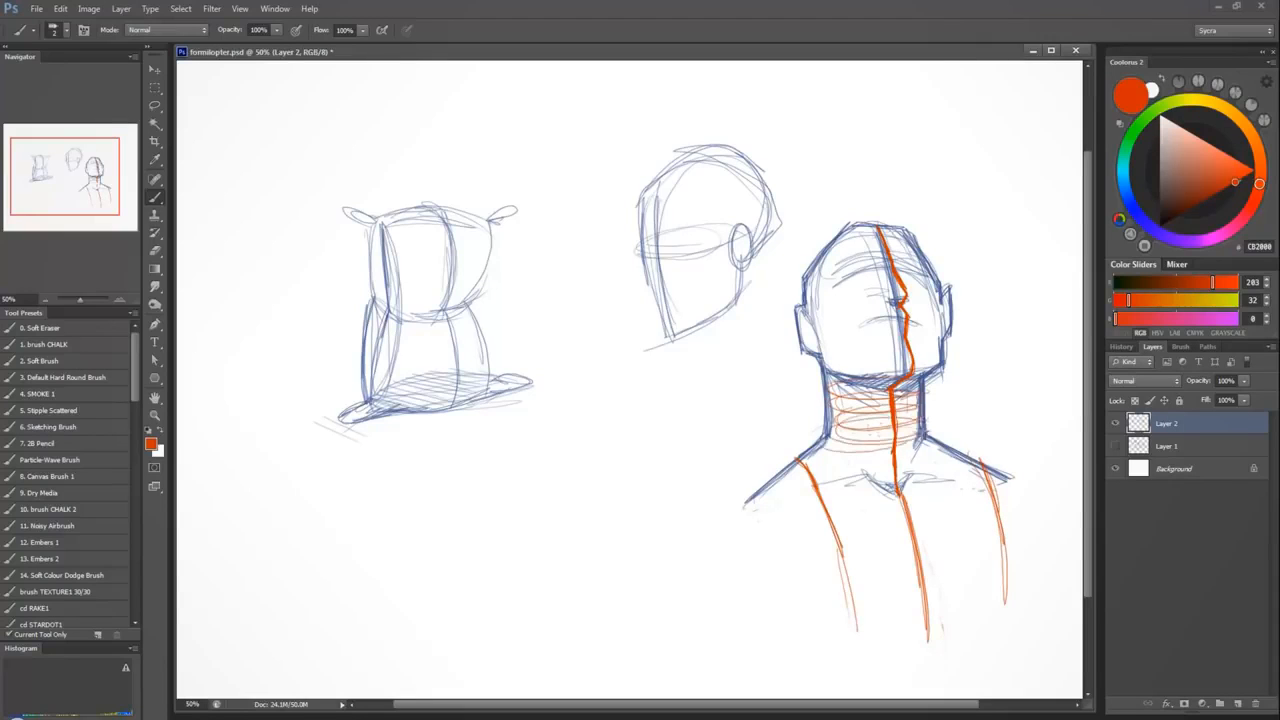
Add curved horizontal cross-contour lines across the shoulders and down the full width of the chest.
drag(812, 466, 892, 460)
drag(896, 442, 958, 454)
drag(840, 476, 964, 462)
drag(776, 490, 976, 474)
mouse_move(738, 520)
mouse_down()
mouse_move(998, 498)
mouse_move(1022, 512)
mouse_up()
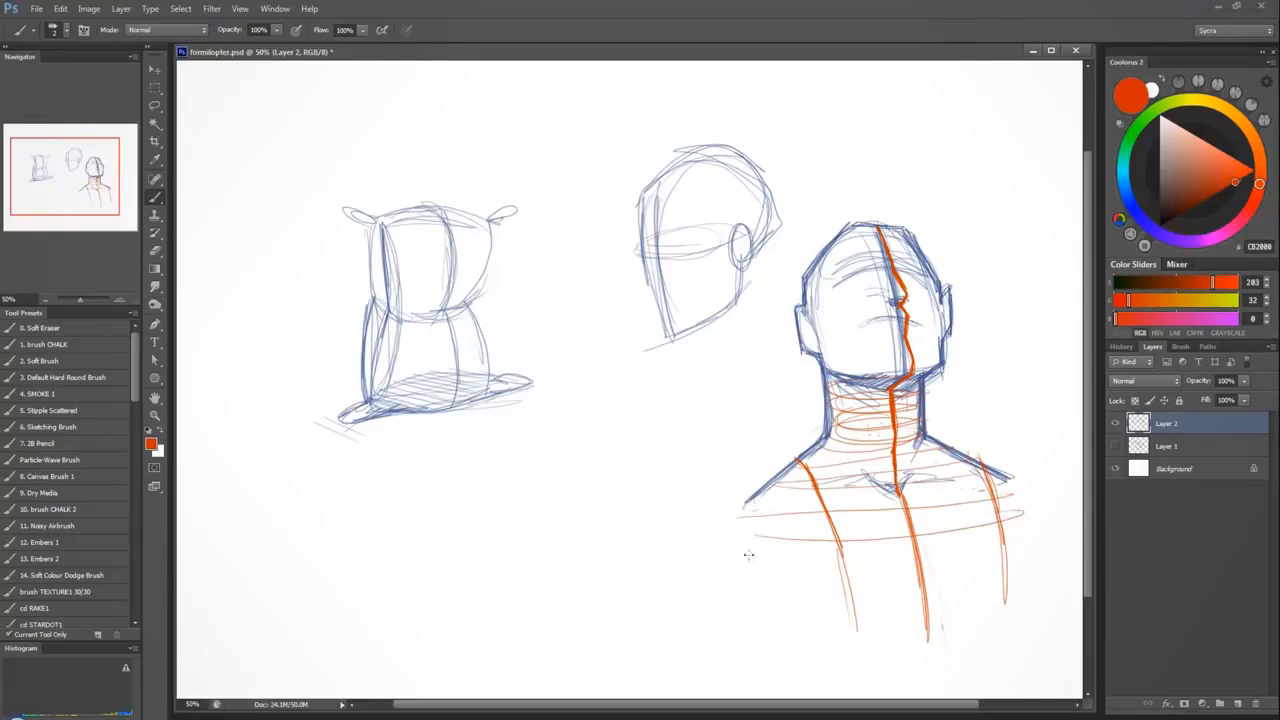
drag(740, 572, 1016, 556)
drag(750, 596, 1030, 568)
drag(770, 632, 960, 608)
Draw curved vertical contour lines in red-orange from the left shoulder and collarbone down the left half of the chest.
drag(788, 474, 810, 617)
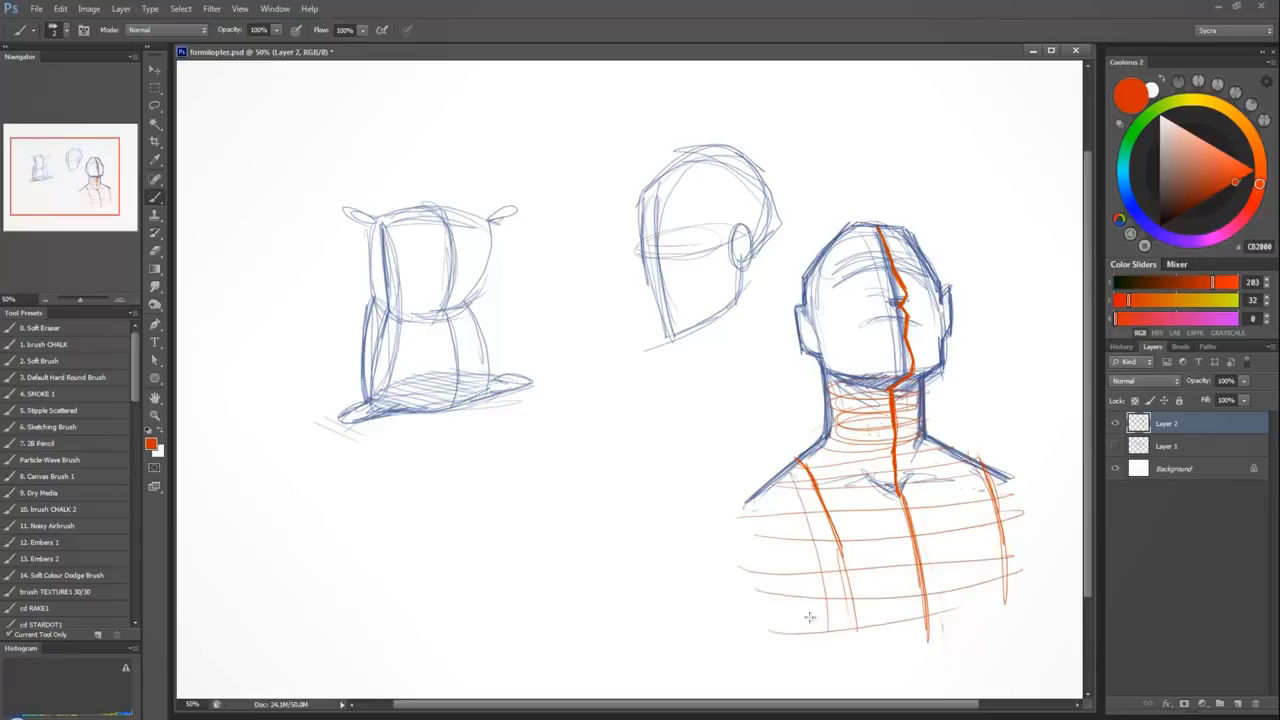
drag(770, 498, 798, 648)
drag(748, 528, 768, 652)
drag(818, 458, 876, 656)
drag(836, 438, 870, 638)
drag(876, 486, 904, 600)
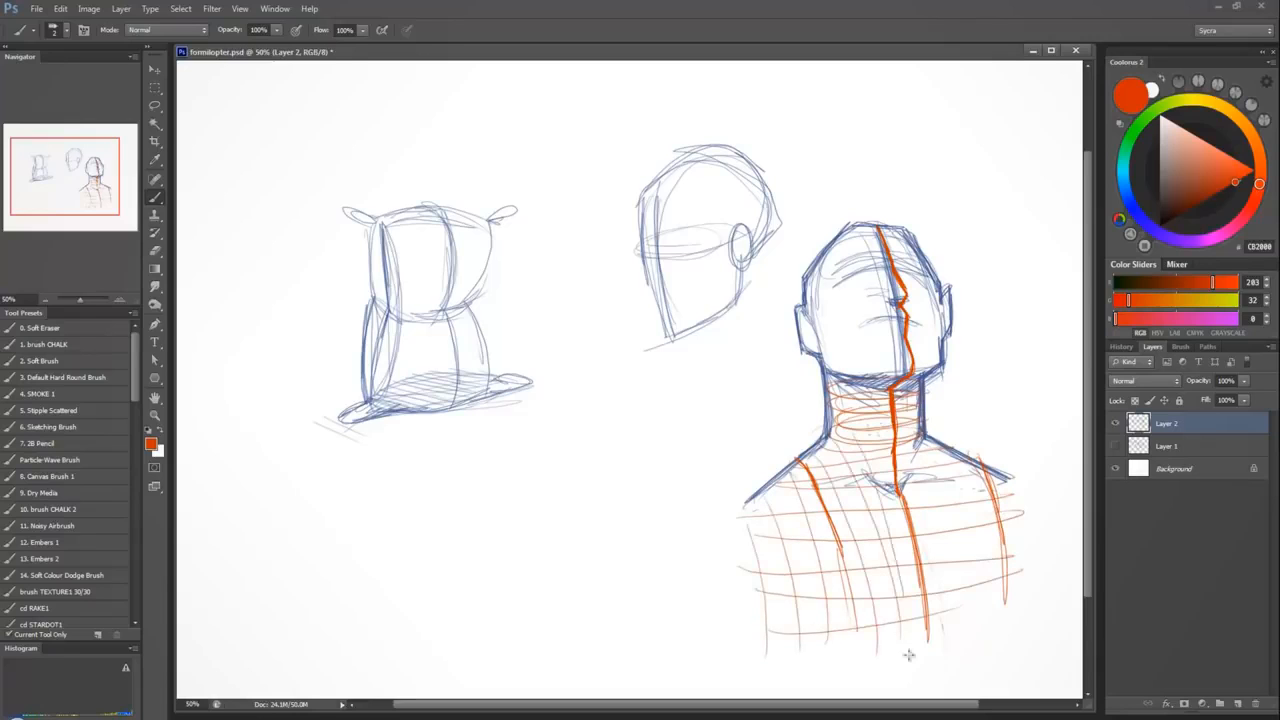
Add vertical contour lines down the neck and the right half of the chest, following the curve of the right shoulder.
drag(850, 392, 860, 464)
mouse_move(858, 384)
mouse_down()
mouse_move(868, 464)
mouse_move(846, 466)
mouse_move(894, 478)
mouse_move(950, 640)
mouse_up()
mouse_move(932, 450)
mouse_down()
mouse_move(964, 612)
mouse_move(996, 610)
mouse_up()
mouse_move(992, 474)
mouse_down()
mouse_move(1008, 612)
mouse_move(1036, 596)
mouse_up()
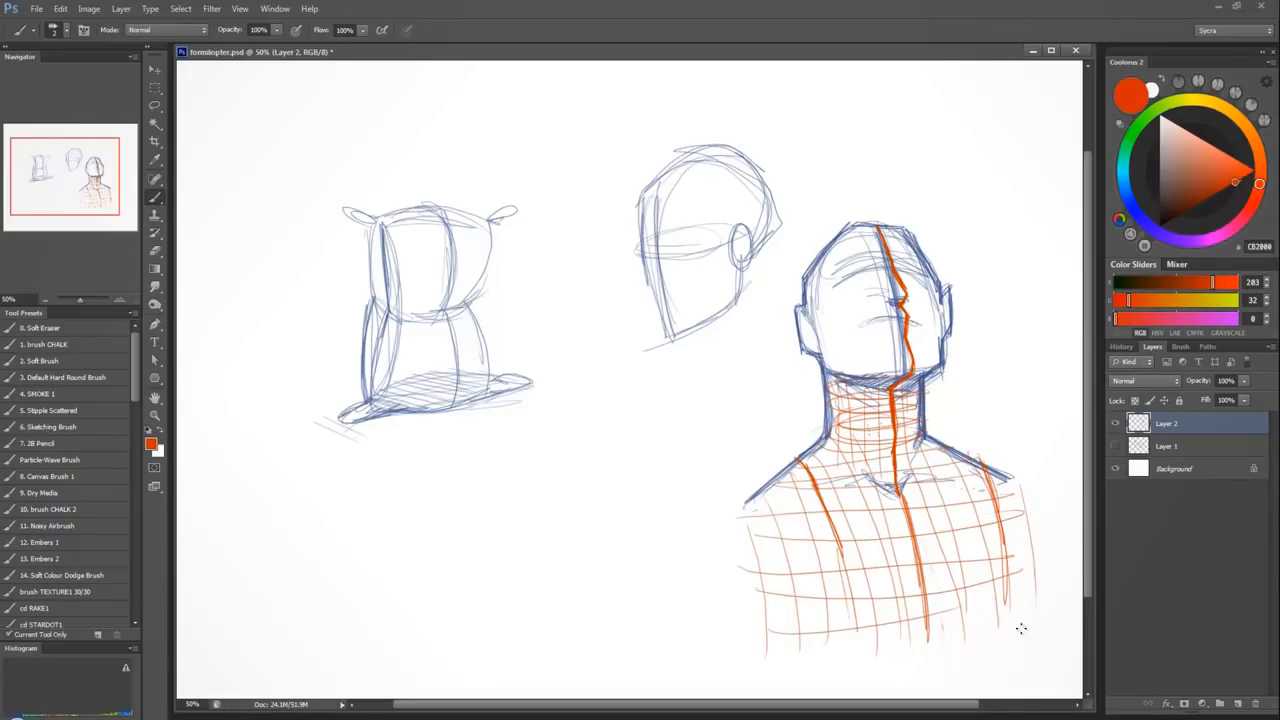
Reinforce the contour lines that wrap over the left shoulder and run down the outer chest.
drag(740, 514, 788, 606)
mouse_move(780, 478)
mouse_down()
mouse_move(811, 577)
mouse_move(823, 538)
mouse_up()
drag(810, 458, 838, 560)
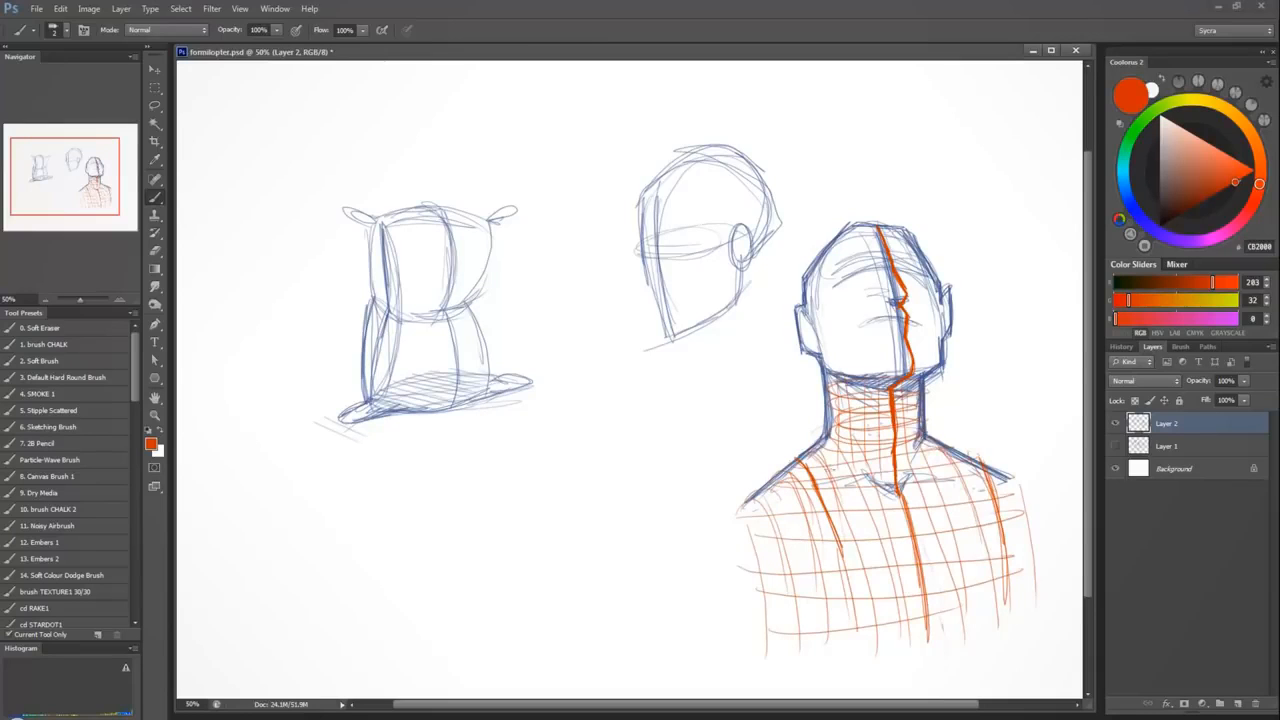
mouse_move(750, 492)
mouse_down()
mouse_move(738, 516)
mouse_move(789, 632)
mouse_up()
key(ctrl+z)
mouse_move(754, 495)
mouse_down()
mouse_move(795, 658)
mouse_move(757, 499)
mouse_move(731, 530)
mouse_move(796, 657)
mouse_up()
key(ctrl+z)
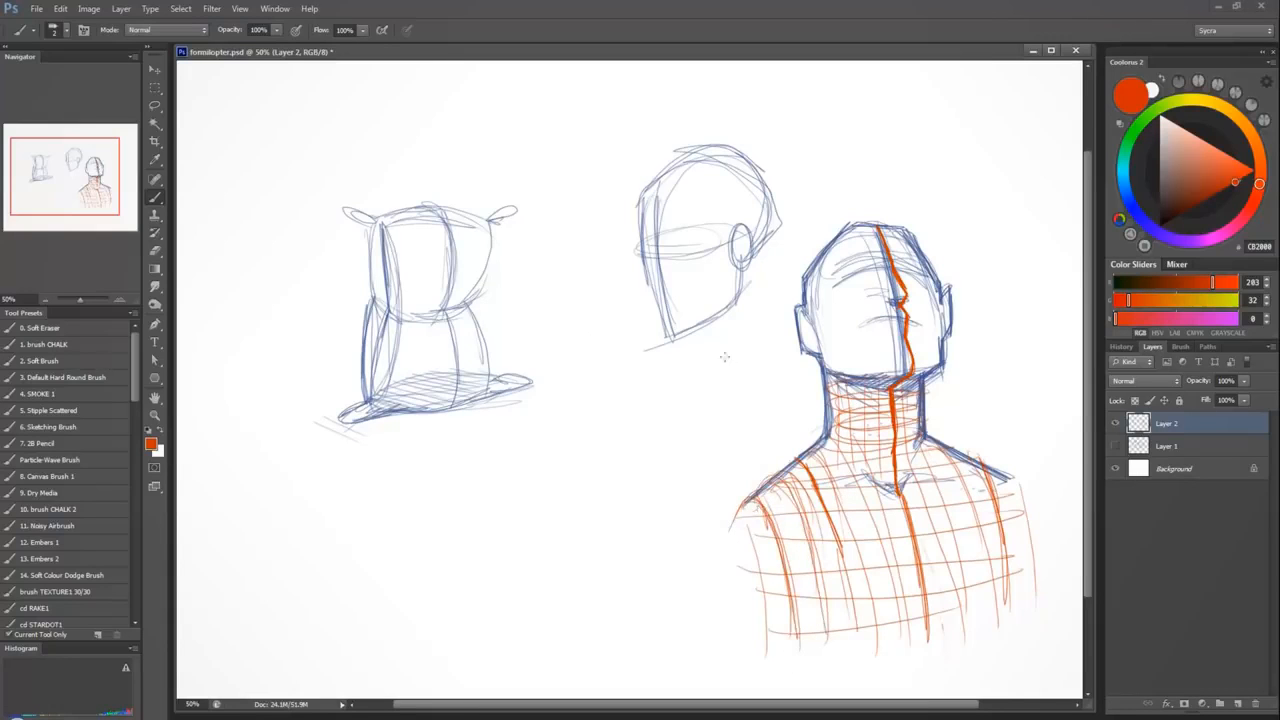
Draw an upright red-orange cylinder below the side-view head, with an ellipse at each end and two straight sides.
mouse_move(607, 380)
mouse_down()
mouse_move(530, 388)
mouse_move(560, 398)
mouse_up()
key(ctrl+z)
mouse_move(710, 392)
mouse_down()
mouse_move(673, 377)
mouse_move(590, 396)
mouse_move(603, 534)
mouse_move(648, 547)
mouse_move(605, 522)
mouse_move(722, 520)
mouse_move(717, 534)
mouse_up()
drag(594, 394, 597, 548)
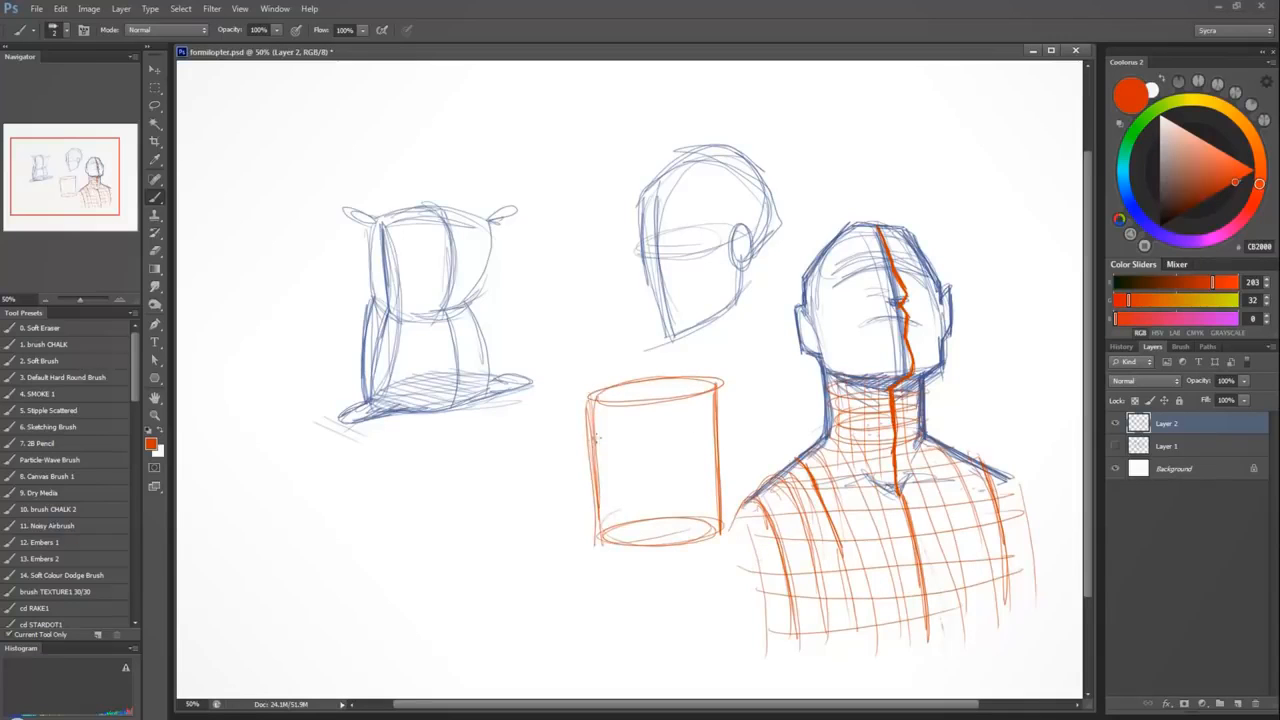
drag(597, 438, 712, 424)
drag(599, 470, 716, 451)
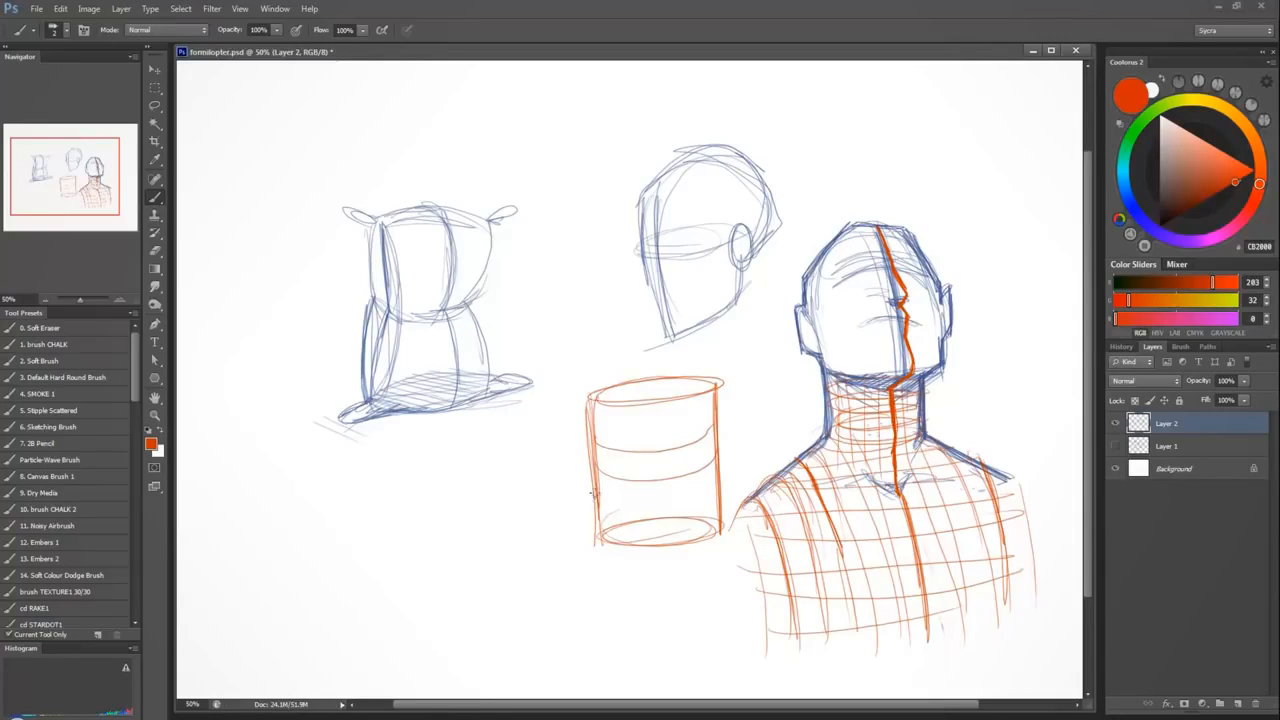
mouse_move(592, 492)
mouse_down()
mouse_move(689, 504)
mouse_move(721, 459)
mouse_up()
key(ctrl+alt+z)
key(ctrl+alt+z)
key(ctrl+alt+z)
key(ctrl+alt+z)
Switch to pale yellow FFF981 and paint a thick full ellipse around the upper middle of the cylinder.
click(1197, 101)
drag(1219, 164, 1213, 130)
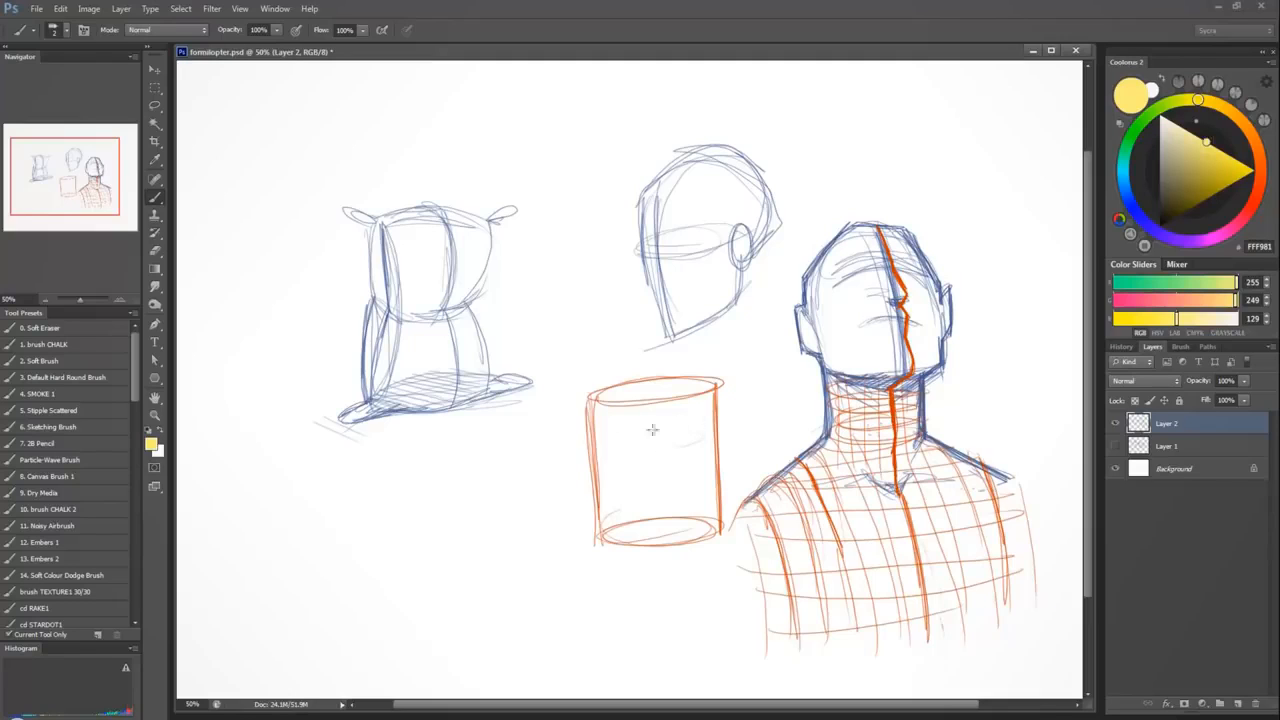
mouse_move(652, 429)
mouse_down()
mouse_move(709, 434)
mouse_move(611, 454)
mouse_move(603, 442)
mouse_move(711, 428)
mouse_up()
mouse_move(594, 434)
mouse_down()
mouse_move(681, 428)
mouse_move(682, 446)
mouse_move(599, 449)
mouse_move(630, 432)
mouse_move(711, 434)
mouse_move(581, 451)
mouse_move(669, 429)
mouse_move(714, 441)
mouse_move(635, 452)
mouse_move(723, 470)
mouse_move(657, 431)
mouse_move(699, 444)
mouse_move(618, 450)
mouse_up()
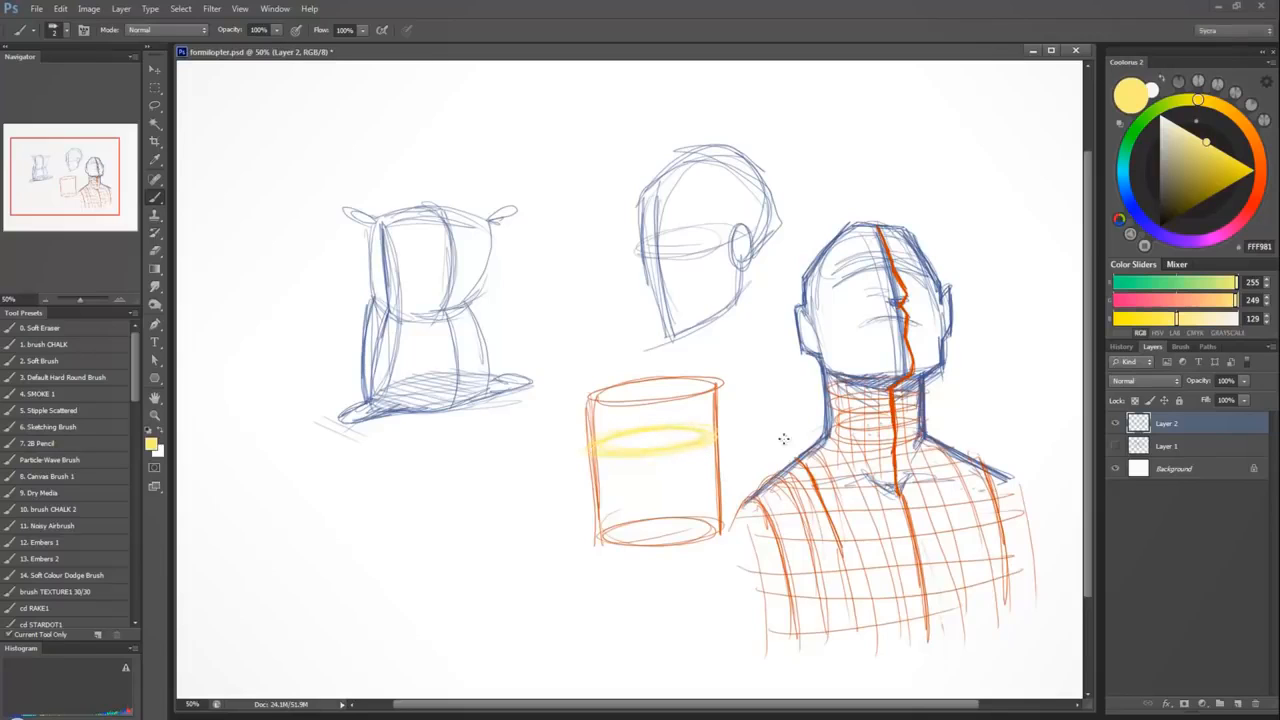
Switch to dark red-orange BE200E and outline the yellow ellipse across the cylinder.
click(1250, 188)
click(1258, 193)
click(1225, 182)
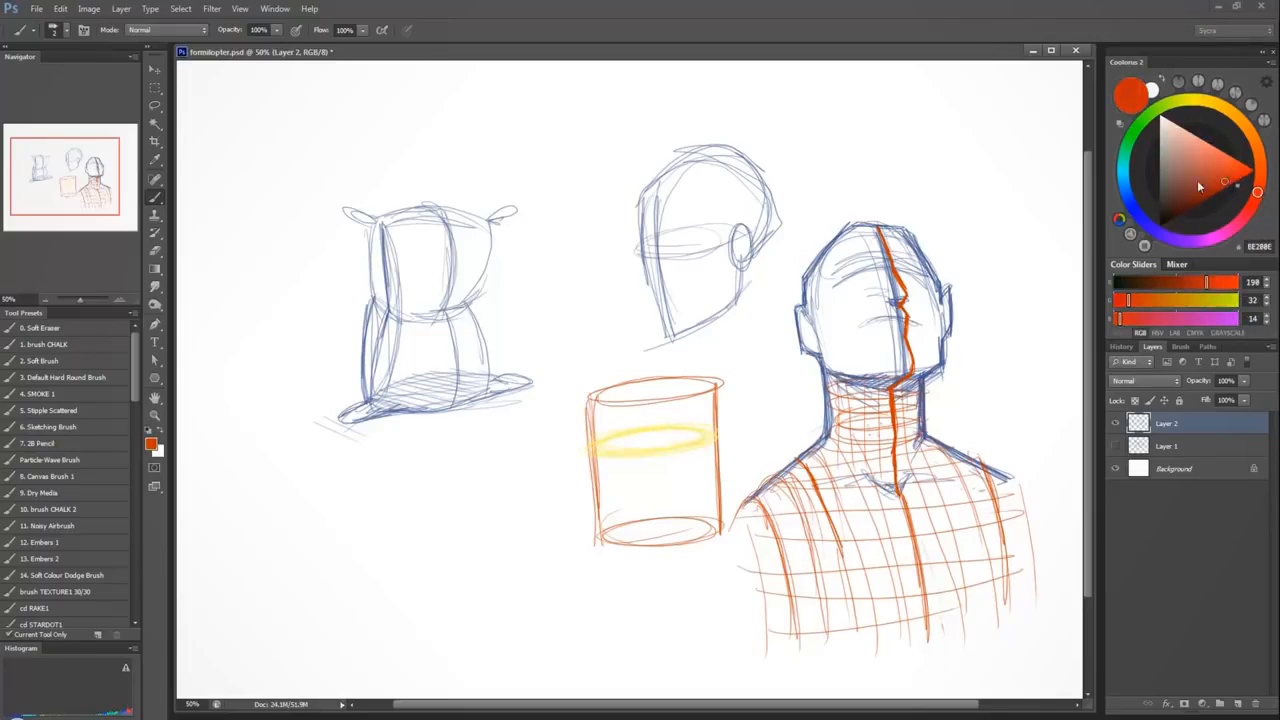
mouse_move(690, 426)
mouse_down()
mouse_move(613, 436)
mouse_move(659, 453)
mouse_move(640, 429)
mouse_move(664, 449)
mouse_move(592, 445)
mouse_move(710, 439)
mouse_up()
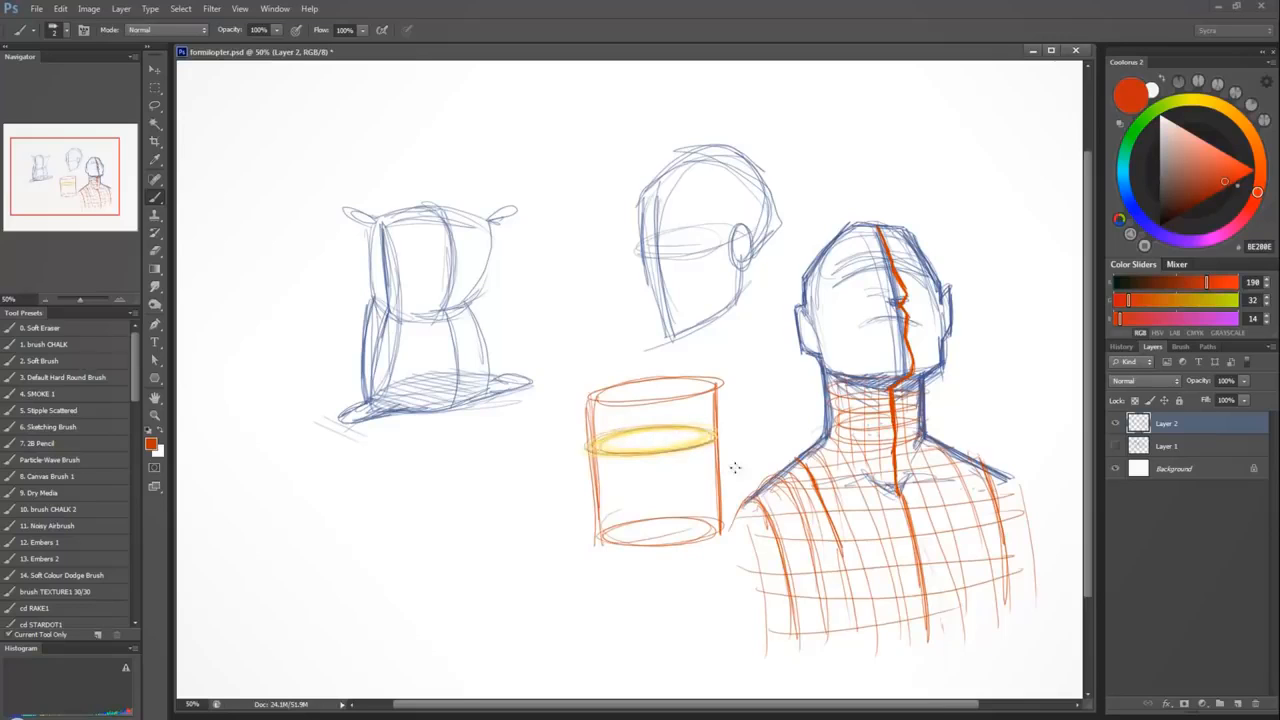
key(ctrl+z)
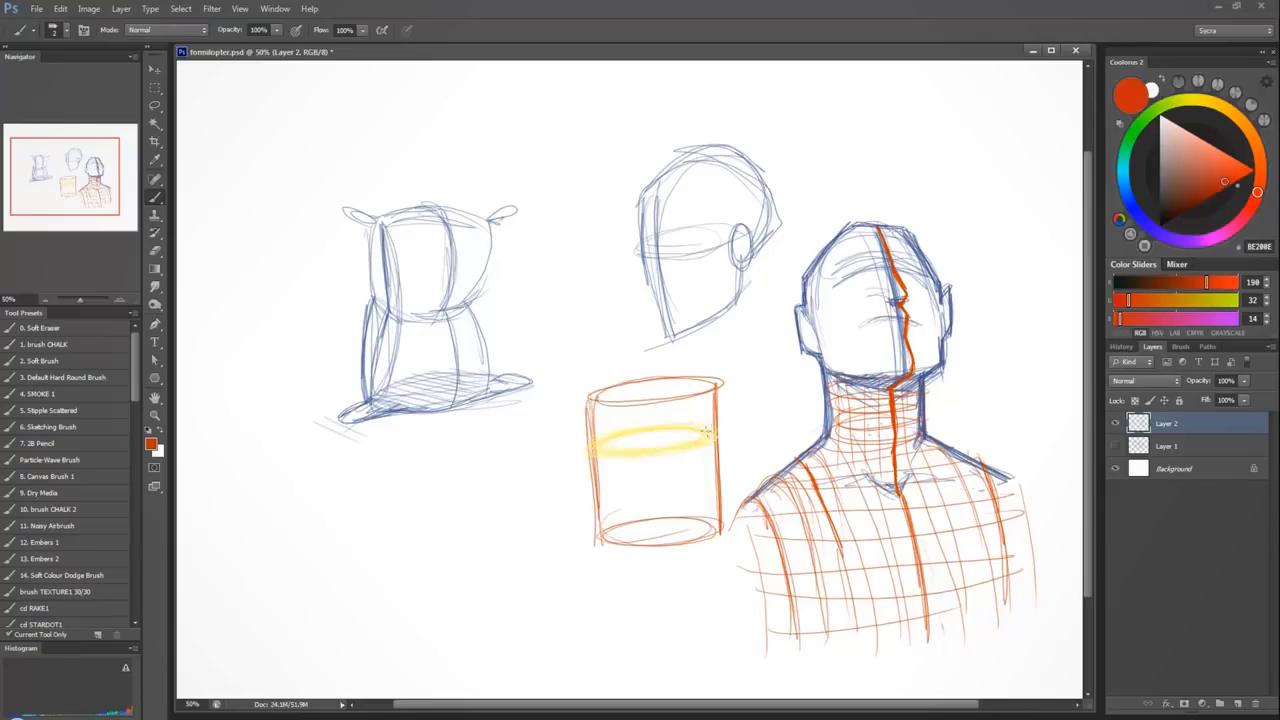
mouse_move(616, 431)
mouse_down()
mouse_move(586, 449)
mouse_move(712, 438)
mouse_up()
drag(597, 441, 721, 427)
mouse_move(597, 437)
mouse_down()
mouse_move(638, 456)
mouse_move(708, 427)
mouse_up()
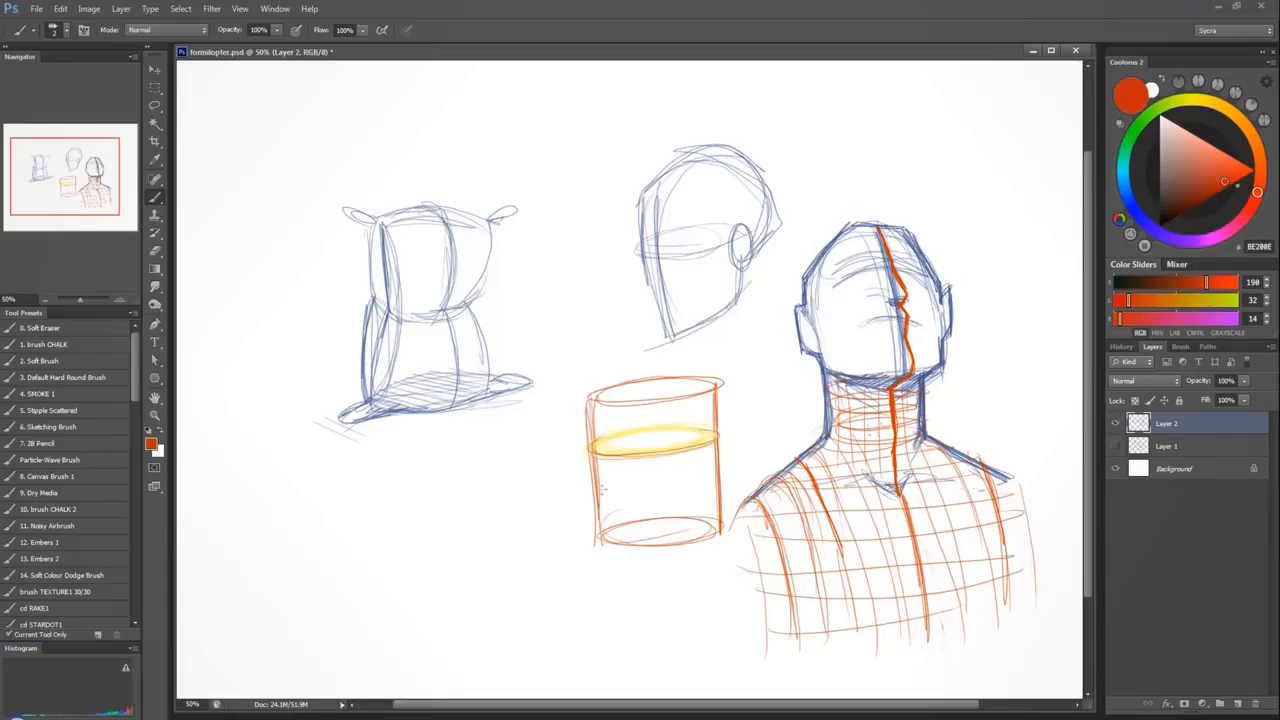
Draw a second ellipse around the lower part of the cylinder with a small arrowhead, and hatch the base ellipse.
drag(600, 493, 698, 492)
mouse_move(612, 503)
mouse_down()
mouse_move(684, 462)
mouse_move(617, 471)
mouse_move(677, 501)
mouse_move(712, 485)
mouse_up()
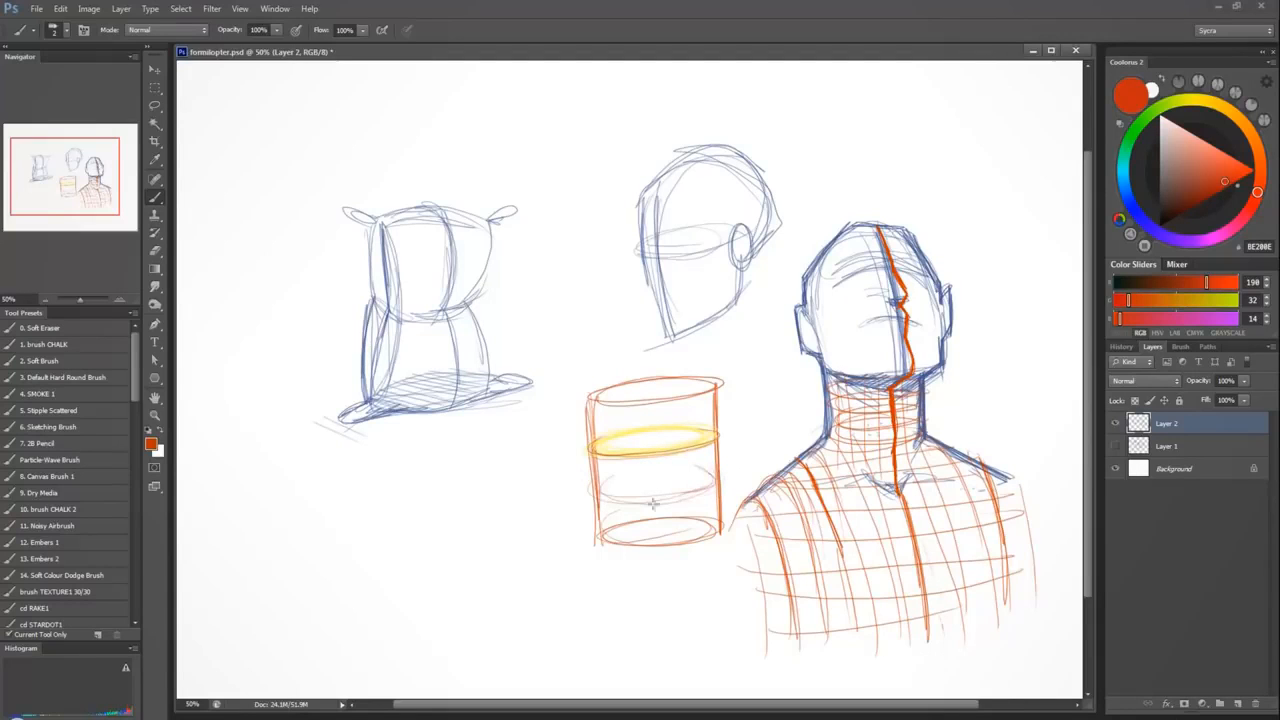
drag(598, 487, 714, 485)
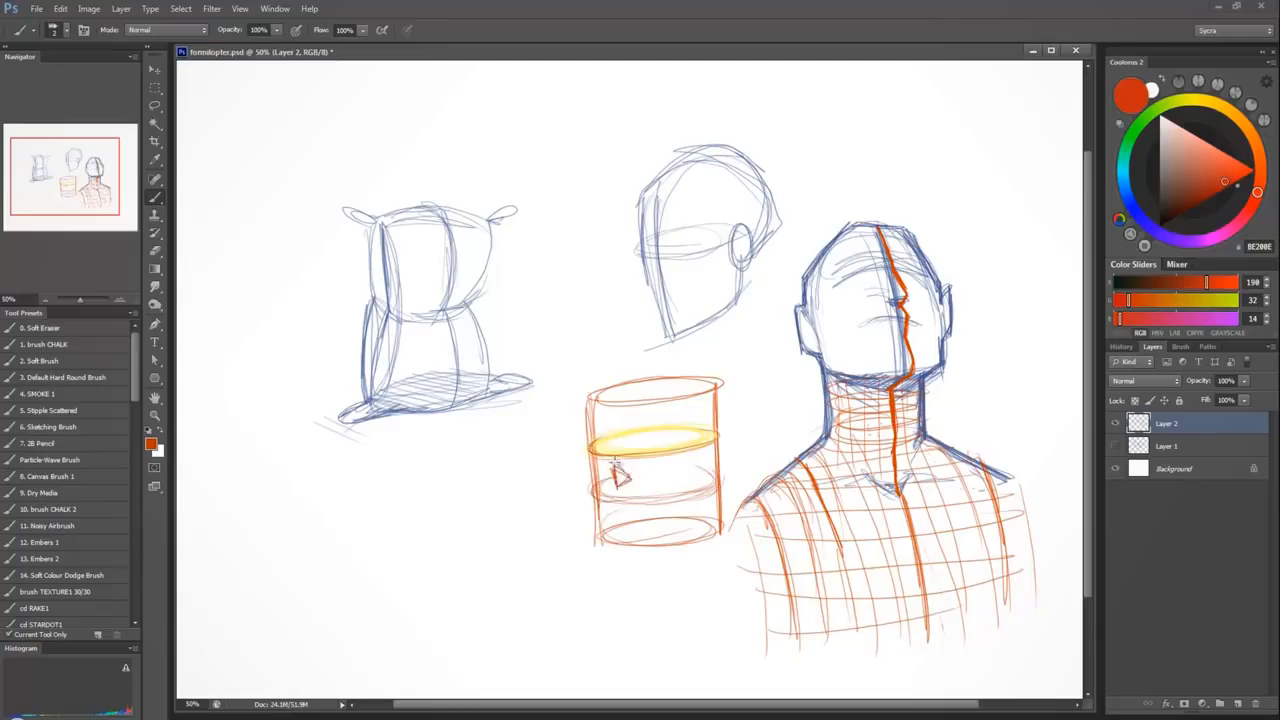
mouse_move(592, 490)
mouse_down()
mouse_move(639, 500)
mouse_move(618, 486)
mouse_move(628, 480)
mouse_move(600, 506)
mouse_move(730, 490)
mouse_move(645, 506)
mouse_up()
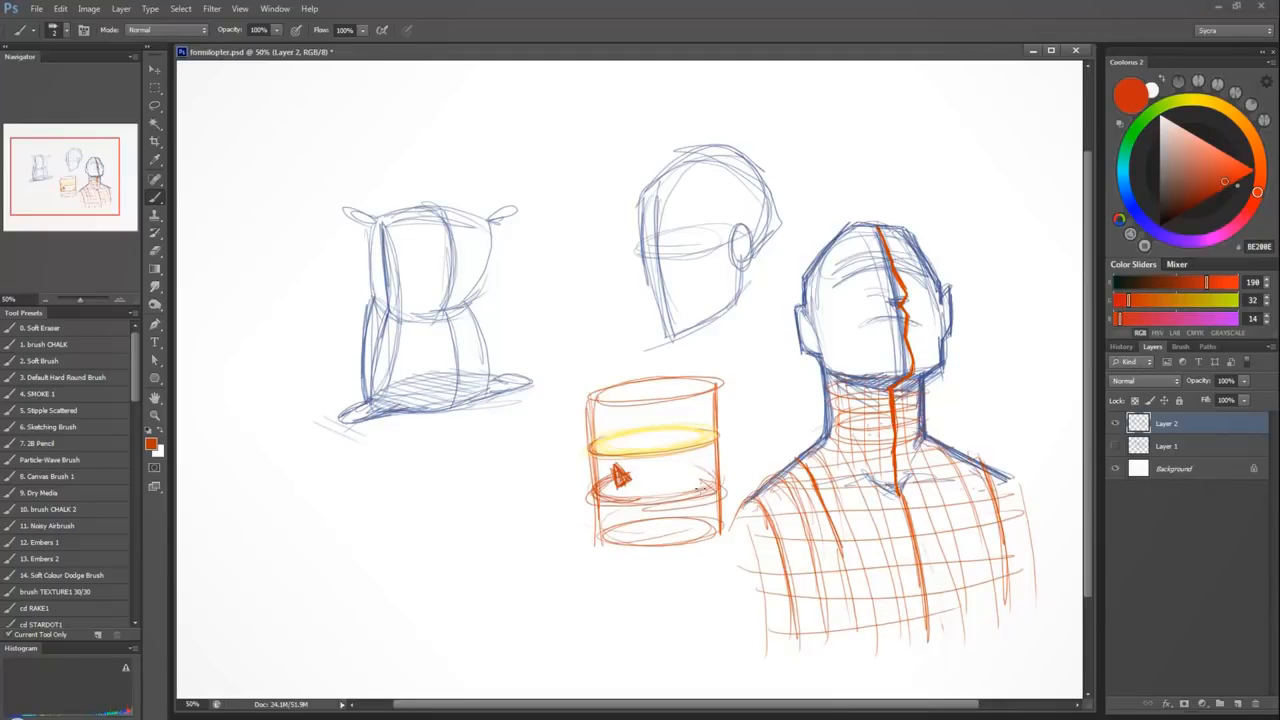
mouse_move(637, 524)
mouse_down()
mouse_move(696, 548)
mouse_move(740, 520)
mouse_move(592, 540)
mouse_move(716, 536)
mouse_move(700, 524)
mouse_move(606, 548)
mouse_move(596, 530)
mouse_move(712, 536)
mouse_up()
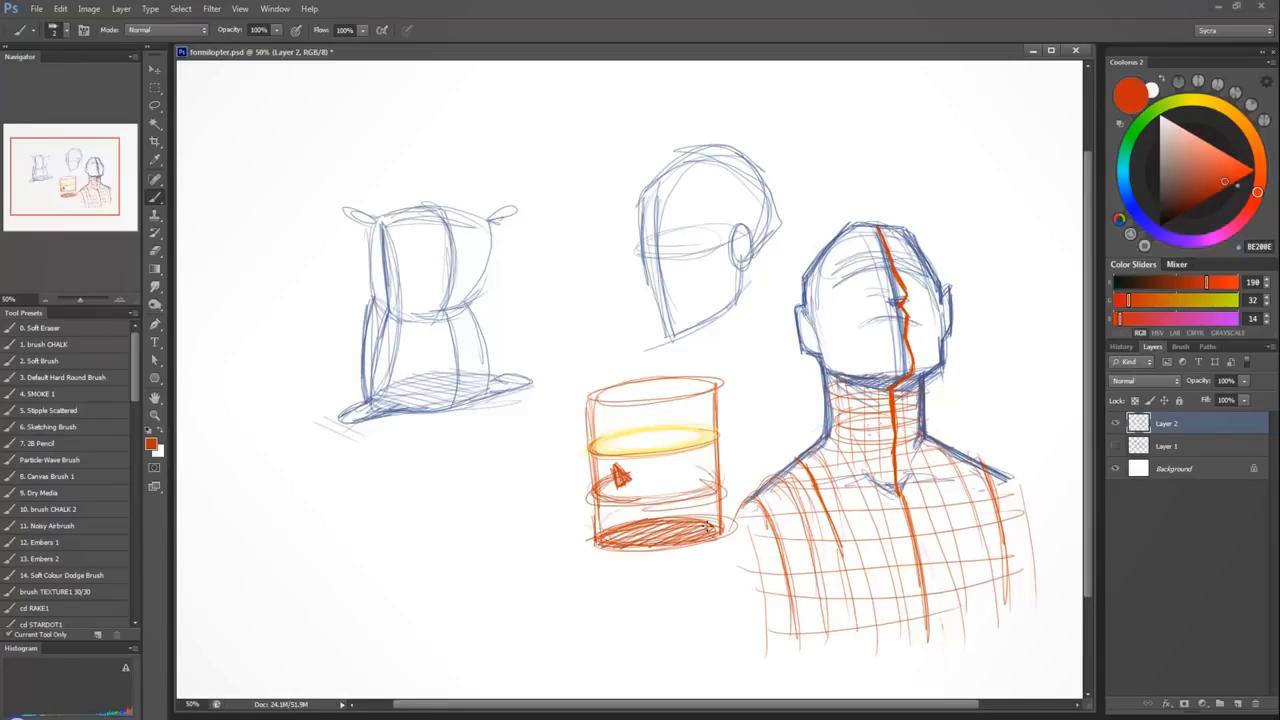
mouse_move(596, 550)
mouse_down()
mouse_move(660, 554)
mouse_move(712, 530)
mouse_move(716, 540)
mouse_move(709, 511)
mouse_up()
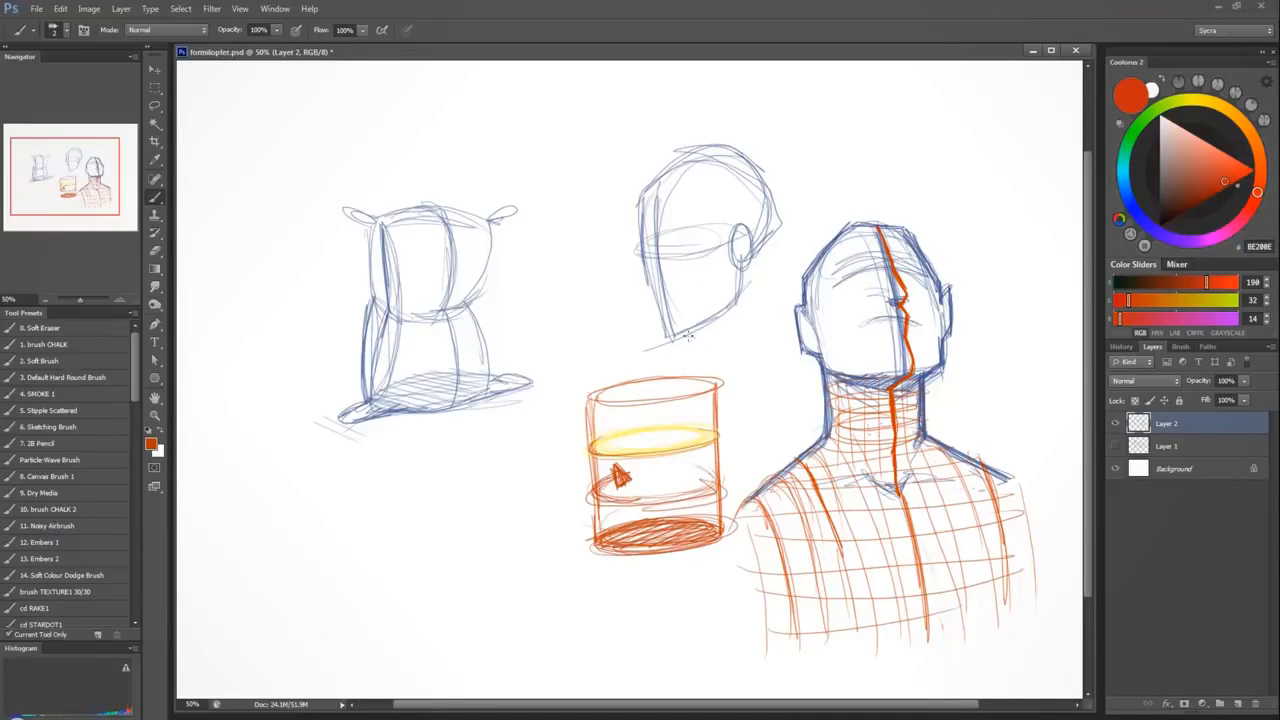
Draw a tall red-orange box intersecting the right side of the cylinder and rising up to the side-view head.
mouse_move(691, 378)
mouse_down()
mouse_move(689, 288)
mouse_move(720, 284)
mouse_move(735, 312)
mouse_move(739, 530)
mouse_move(734, 283)
mouse_move(691, 378)
mouse_move(740, 469)
mouse_move(739, 530)
mouse_up()
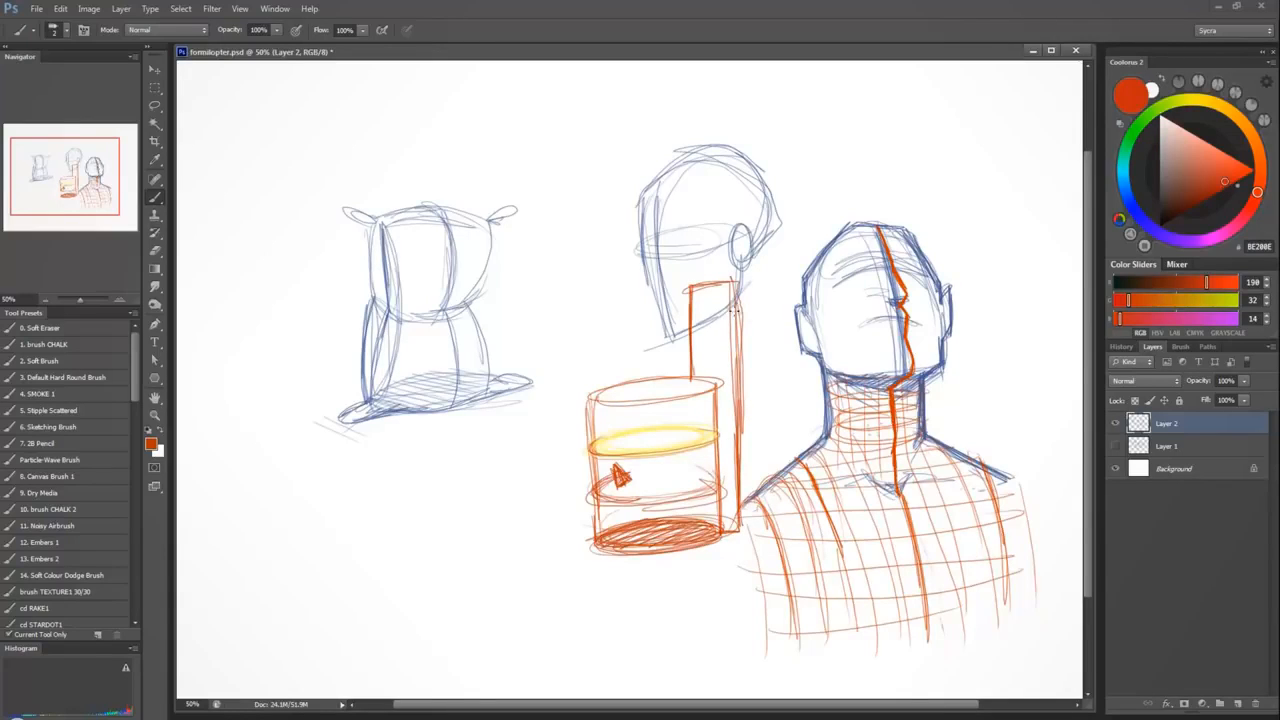
mouse_move(742, 512)
mouse_down()
mouse_move(758, 500)
mouse_move(745, 525)
mouse_move(766, 262)
mouse_move(714, 266)
mouse_move(696, 282)
mouse_up()
drag(696, 282, 769, 257)
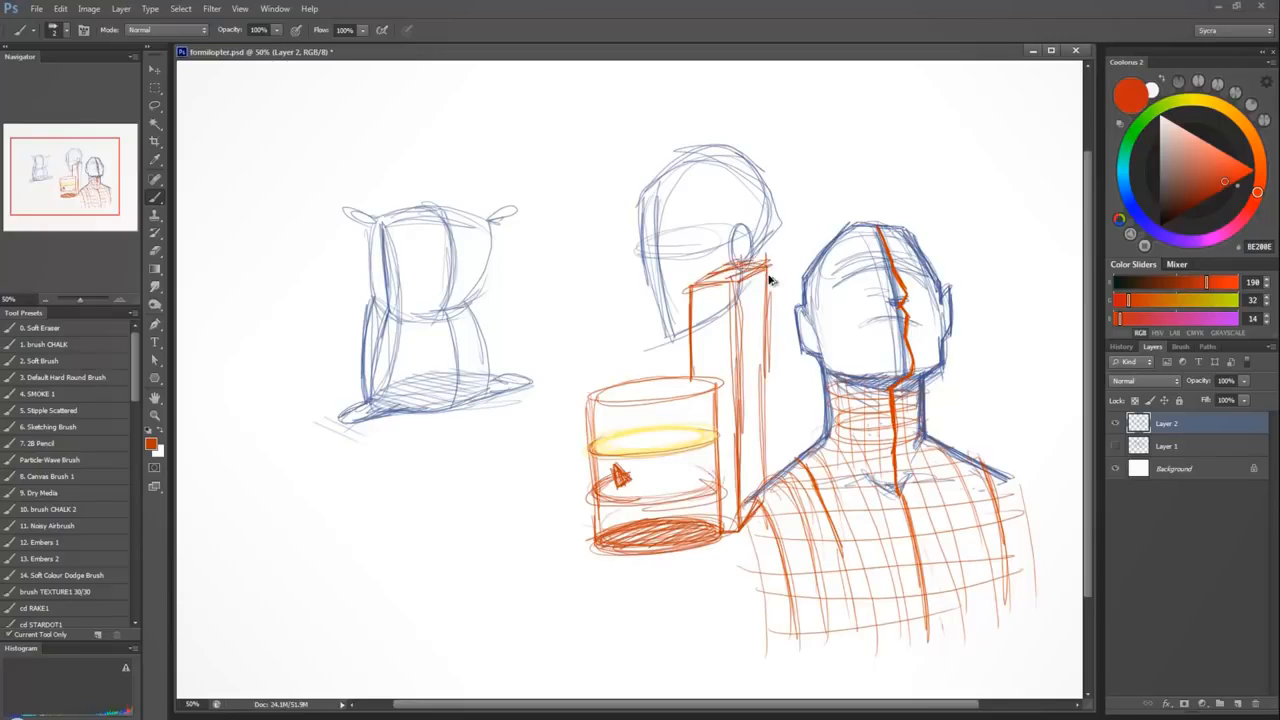
key(ctrl+alt+z)
key(ctrl+alt+z)
key(ctrl+shift+z)
key(ctrl+shift+z)
Switch to blue 00A9CC, draw the box's hidden vertical edge through the cylinder and shade the box's base plane.
click(1226, 236)
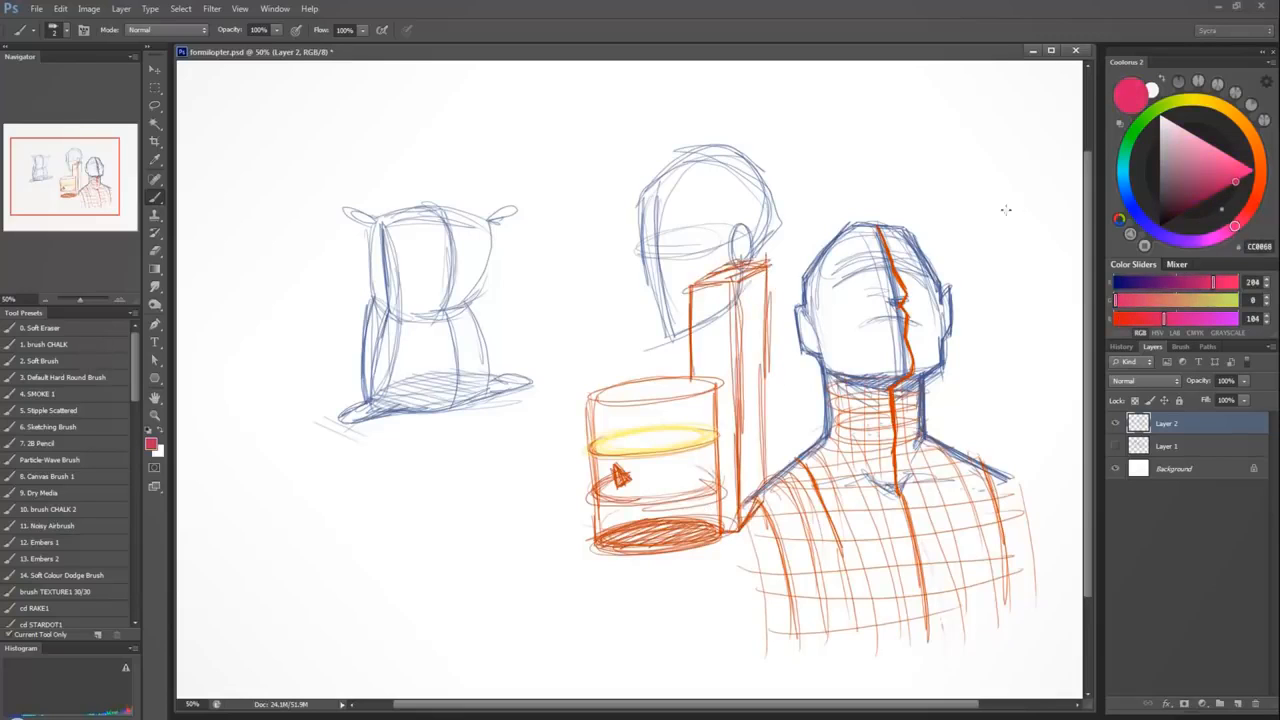
click(1124, 186)
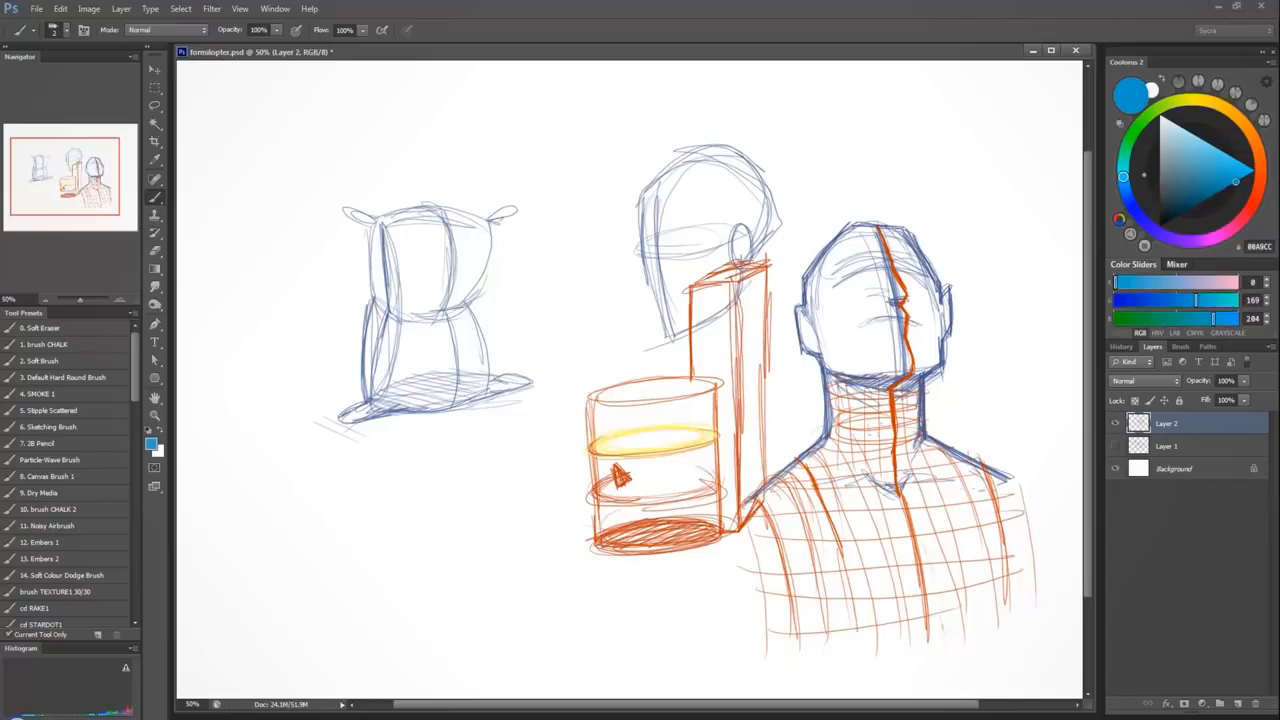
mouse_move(693, 374)
mouse_down()
mouse_move(693, 520)
mouse_move(714, 525)
mouse_up()
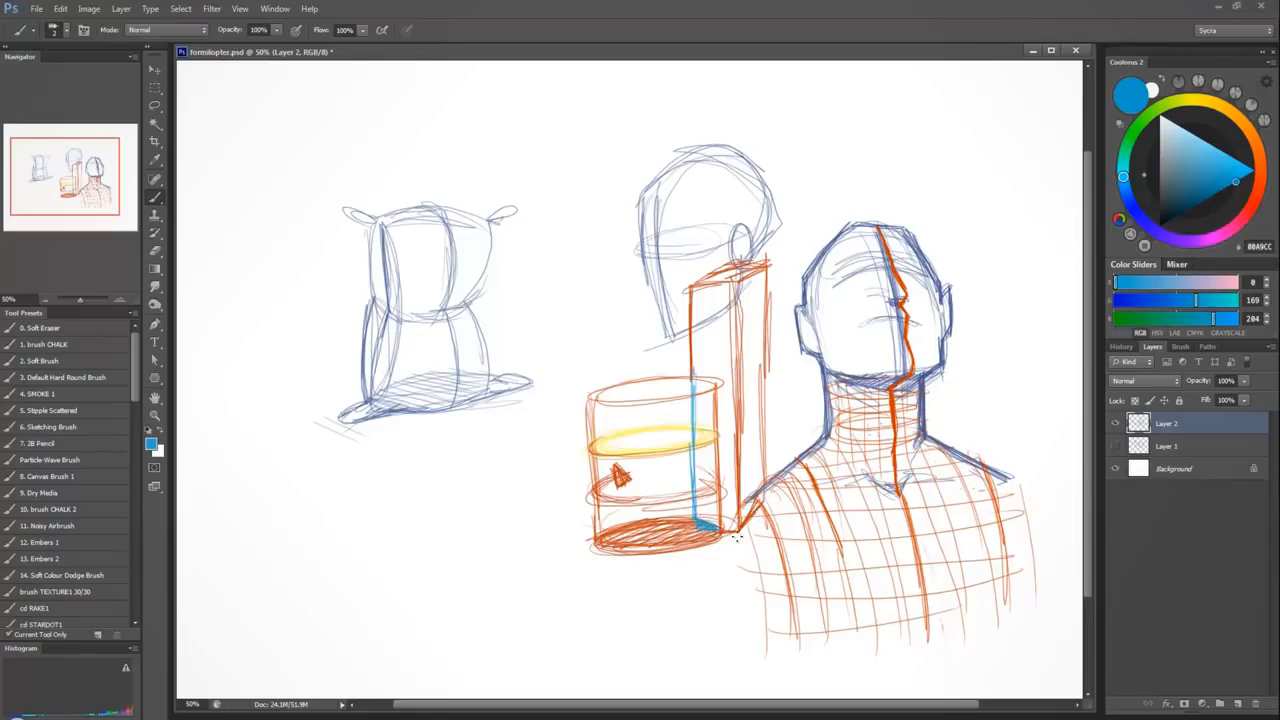
key(ctrl+z)
mouse_move(702, 513)
mouse_down()
mouse_move(727, 540)
mouse_move(710, 503)
mouse_move(768, 474)
mouse_up()
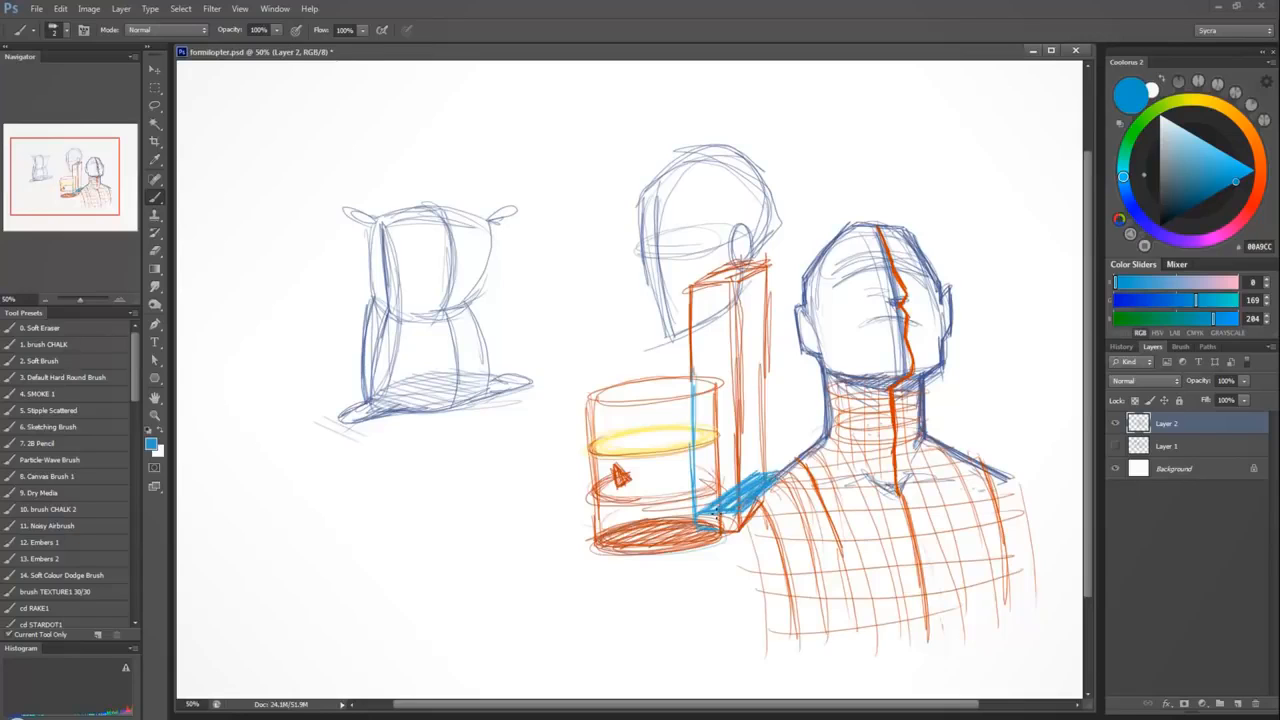
Replace the drawing layer with a new empty one and set the foreground colour to blue-violet 3F2CA6.
key(Delete)
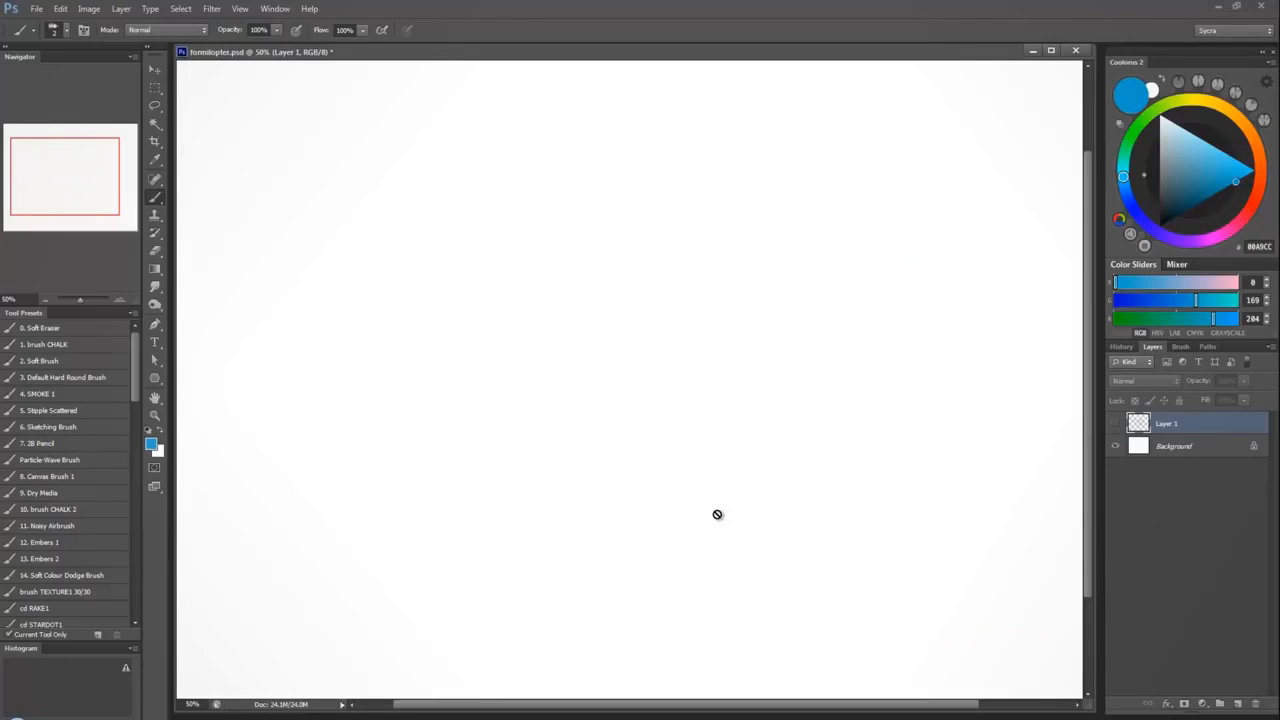
click(1183, 196)
click(1150, 229)
drag(1180, 199, 1144, 221)
click(1206, 180)
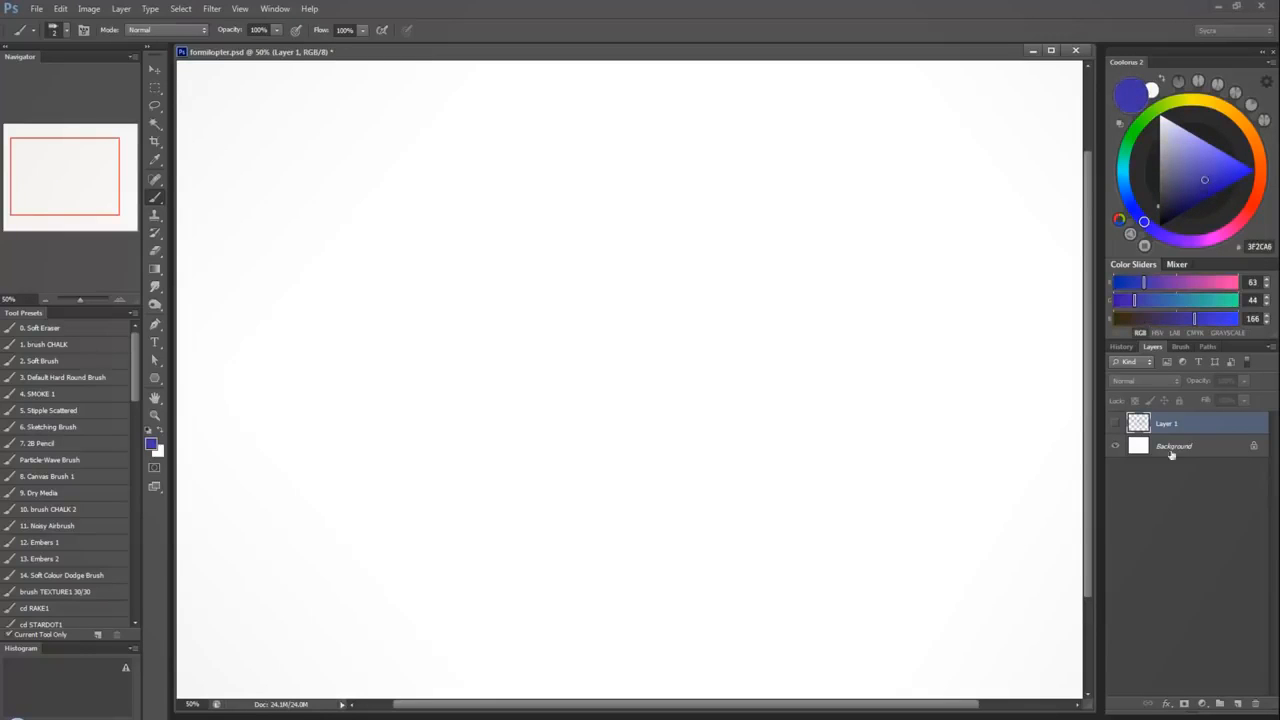
click(1237, 704)
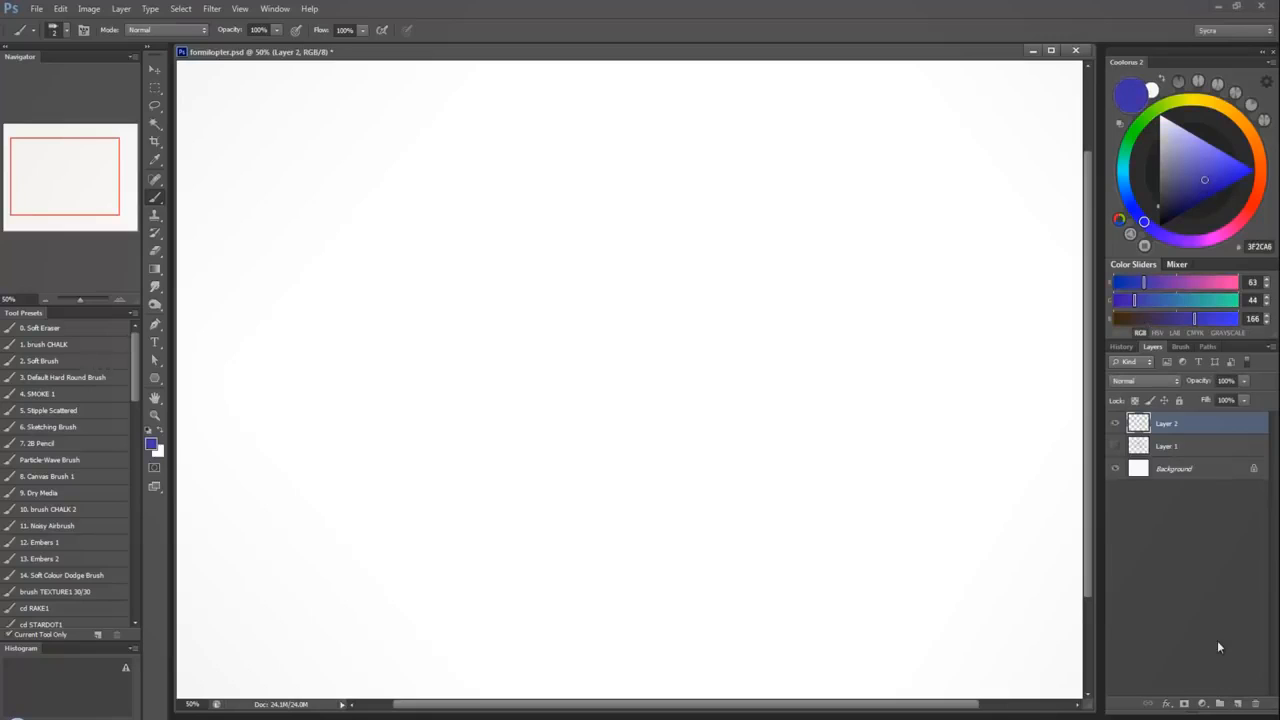
Sketch a small three-quarter torso from a rounded rib-cage form stacked on a pelvis form, with side and centre contour lines.
mouse_move(412, 190)
mouse_down()
mouse_move(423, 257)
mouse_move(451, 171)
mouse_move(514, 206)
mouse_move(500, 283)
mouse_move(504, 253)
mouse_up()
mouse_move(452, 271)
mouse_down()
mouse_move(510, 270)
mouse_move(527, 337)
mouse_up()
drag(499, 262, 530, 347)
mouse_move(428, 267)
mouse_down()
mouse_move(432, 358)
mouse_move(532, 332)
mouse_up()
drag(446, 350, 534, 326)
drag(480, 260, 490, 356)
drag(464, 168, 480, 268)
drag(480, 196, 466, 271)
drag(466, 170, 474, 266)
mouse_move(411, 186)
mouse_down()
mouse_move(435, 278)
mouse_move(435, 354)
mouse_up()
drag(505, 263, 443, 272)
drag(506, 252, 444, 271)
Sketch a larger front-view torso beside it from two stacked blocks, with a curved line beneath the lower block.
drag(673, 276, 781, 196)
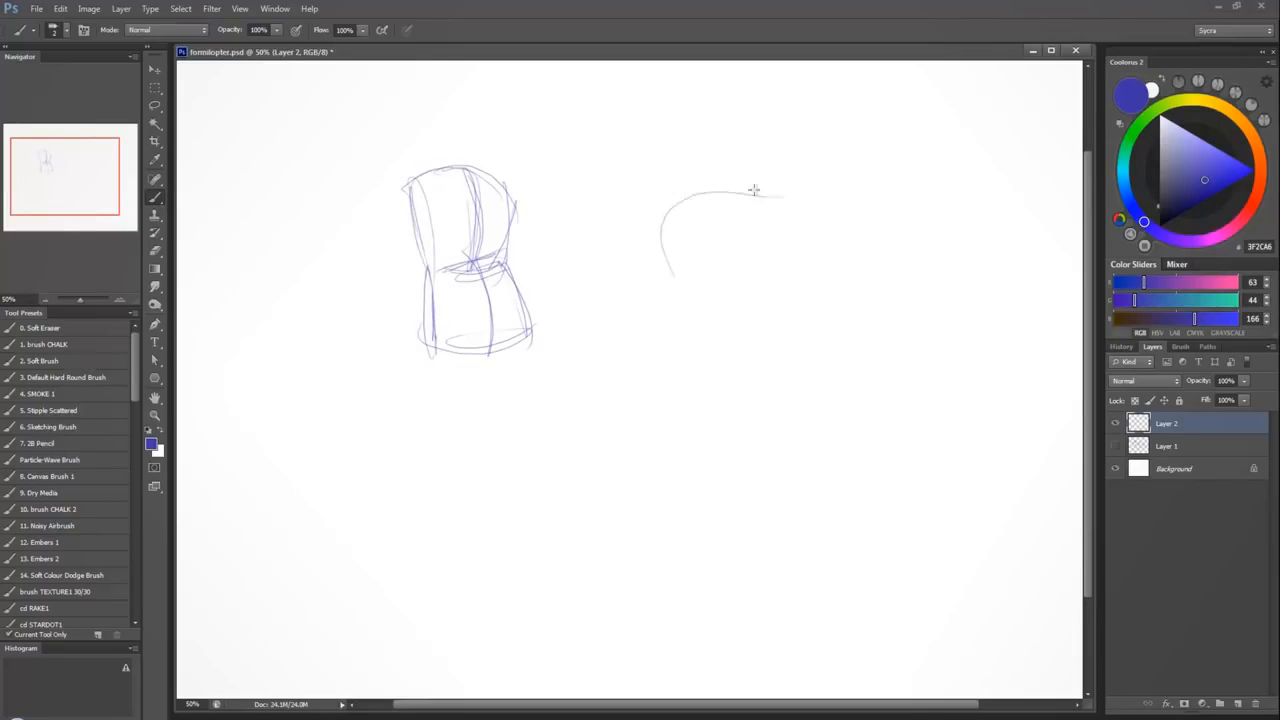
drag(687, 202, 782, 195)
drag(781, 197, 771, 300)
drag(670, 205, 675, 340)
drag(672, 270, 674, 366)
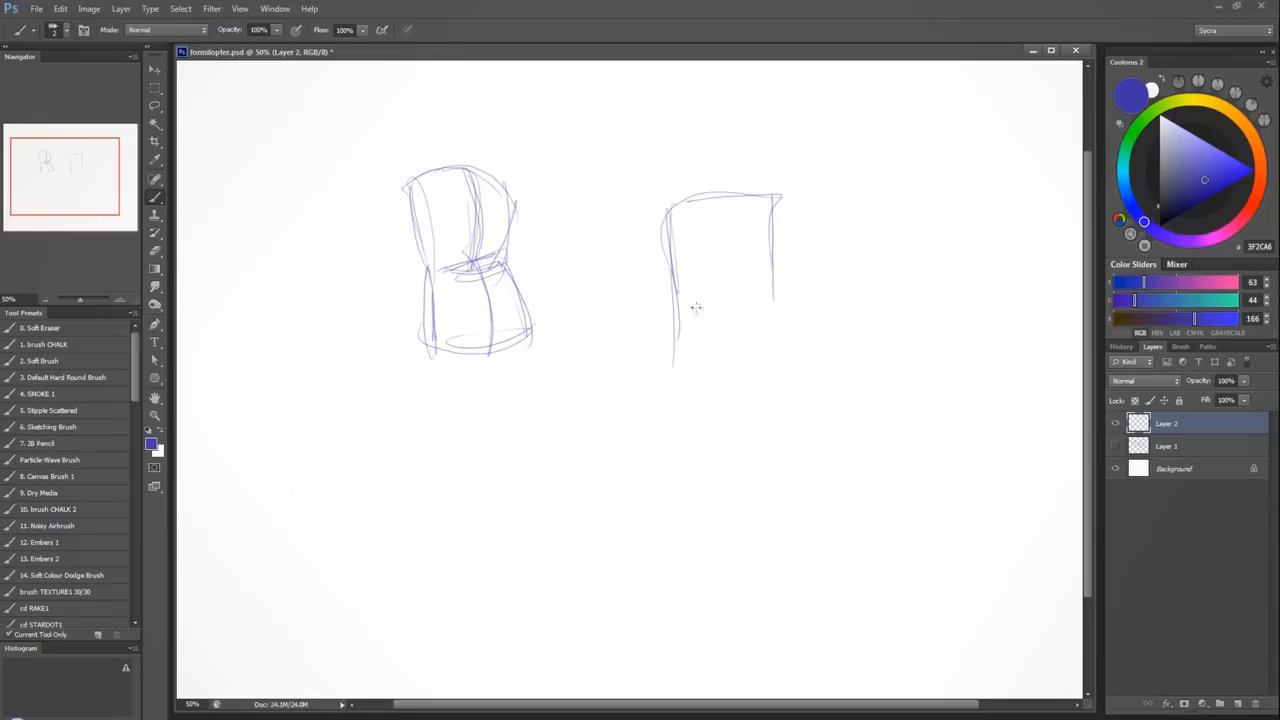
drag(686, 306, 766, 304)
mouse_move(686, 318)
mouse_down()
mouse_move(770, 327)
mouse_move(795, 368)
mouse_up()
drag(776, 300, 790, 398)
drag(678, 308, 682, 405)
mouse_move(668, 362)
mouse_down()
mouse_move(672, 405)
mouse_move(784, 400)
mouse_up()
drag(653, 403, 695, 420)
drag(778, 408, 810, 388)
Draw a vertical centre line through both blocks of the front-view torso and reinforce its top curve and sides.
drag(729, 184, 727, 304)
drag(721, 206, 722, 302)
drag(724, 200, 727, 419)
drag(725, 310, 727, 427)
mouse_move(664, 212)
mouse_down()
mouse_move(676, 226)
mouse_move(794, 205)
mouse_move(776, 204)
mouse_up()
drag(776, 222, 770, 320)
drag(782, 308, 788, 390)
drag(668, 218, 672, 322)
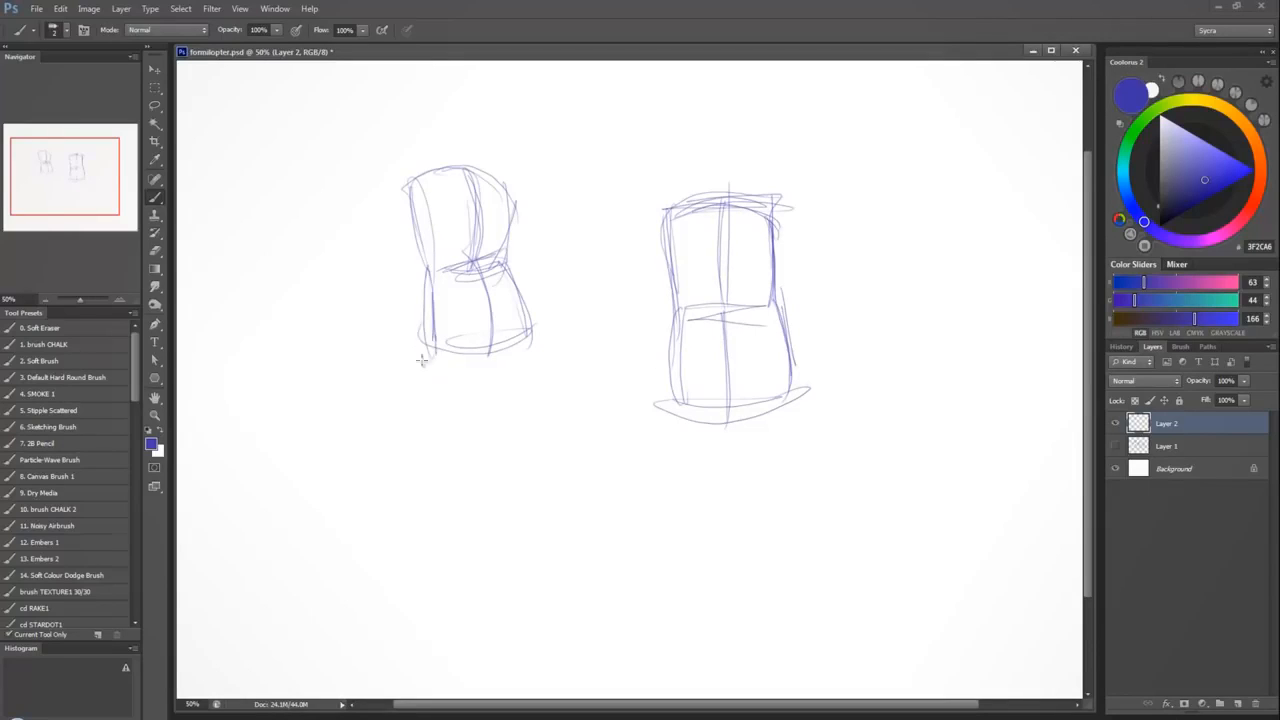
Add round hip joints and long tapering leg lines below the pelvis of the three-quarter torso.
drag(430, 336, 449, 486)
drag(432, 366, 448, 468)
drag(456, 358, 460, 488)
drag(456, 380, 466, 542)
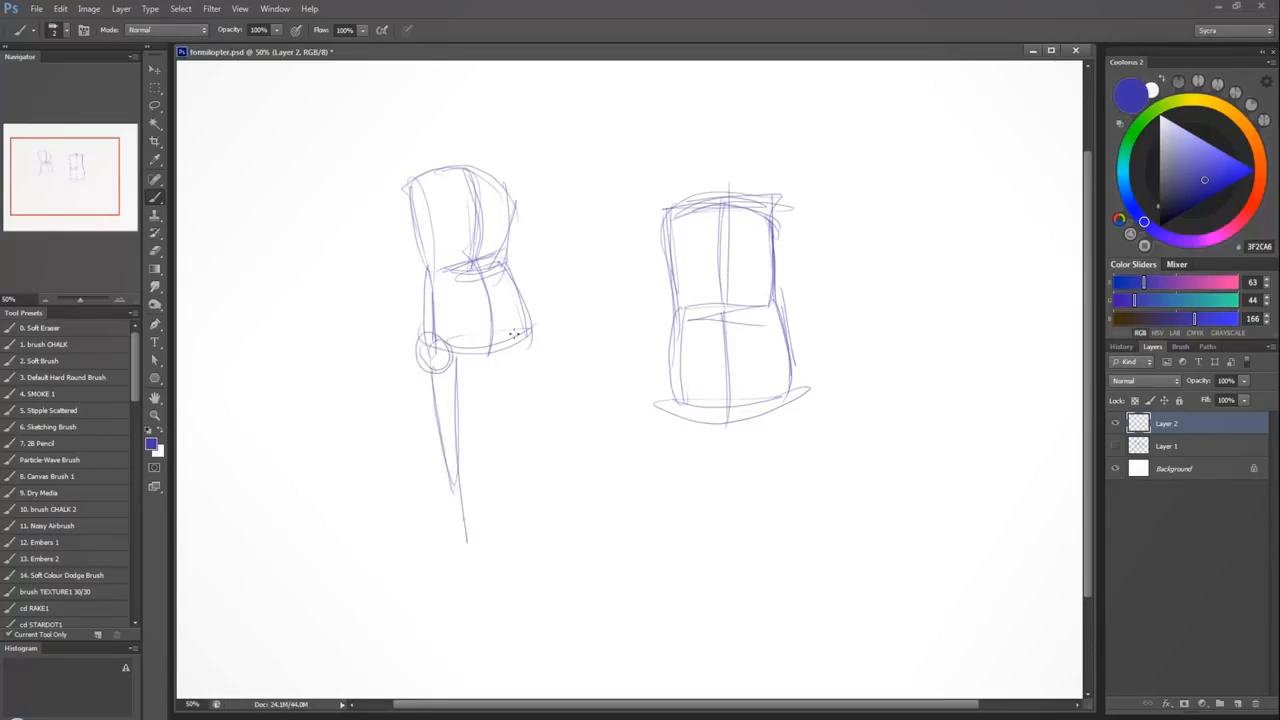
drag(524, 336, 518, 368)
drag(516, 352, 516, 497)
drag(526, 366, 528, 534)
Add oval shoulders, arm lines, a neck and an egg-shaped head with centre and eye lines to the three-quarter figure.
drag(516, 196, 544, 396)
drag(404, 182, 397, 448)
mouse_move(450, 150)
mouse_down()
mouse_move(456, 172)
mouse_move(472, 172)
mouse_up()
mouse_move(444, 92)
mouse_down()
mouse_move(430, 104)
mouse_move(488, 72)
mouse_move(467, 150)
mouse_up()
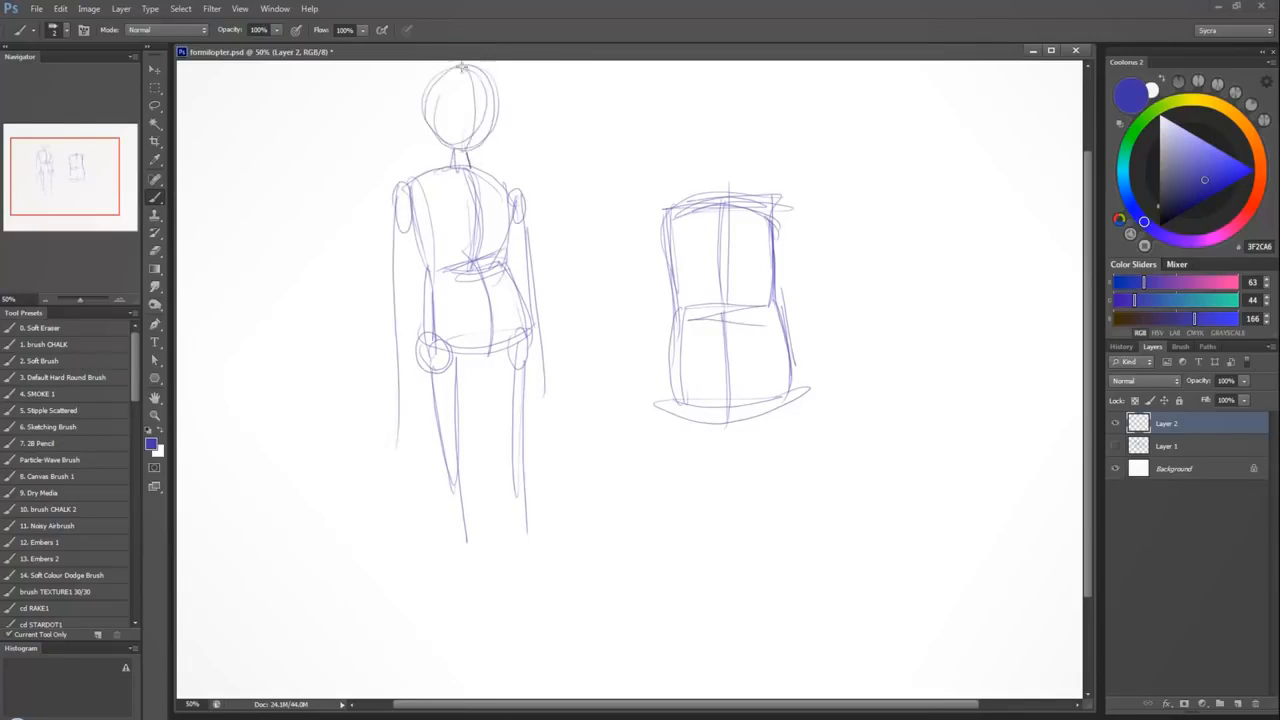
drag(463, 67, 456, 152)
drag(437, 96, 428, 112)
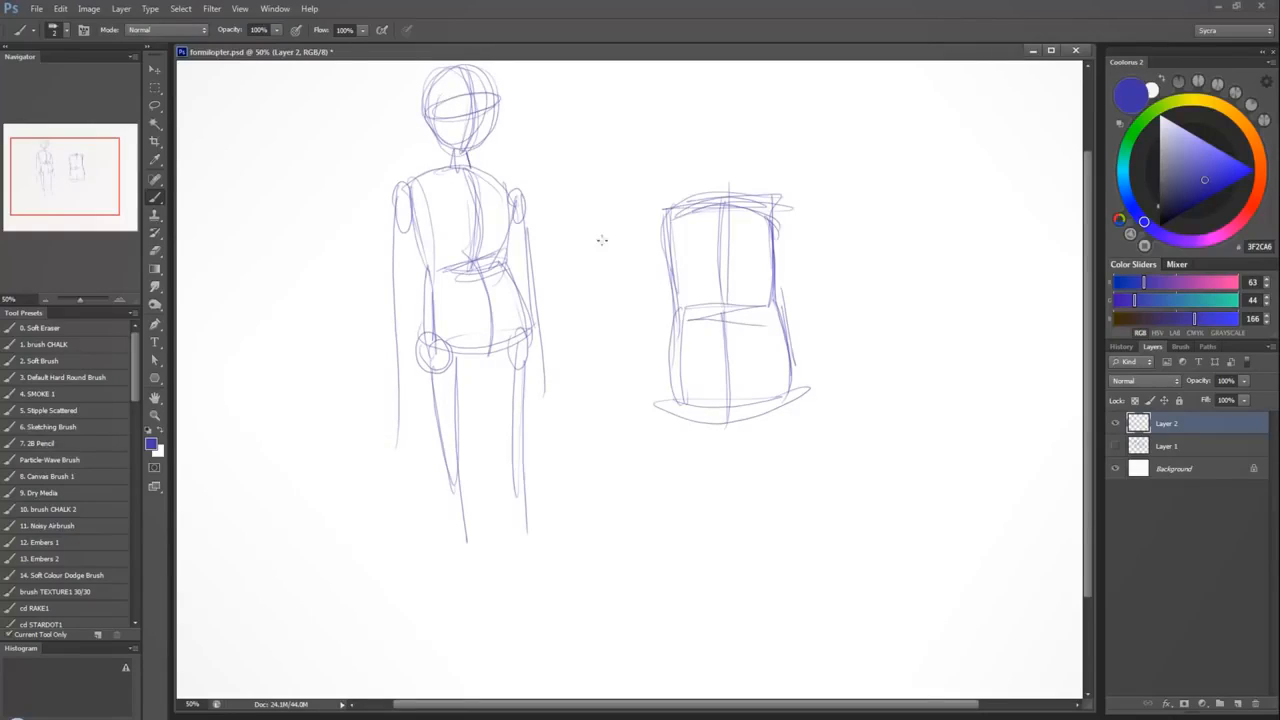
Reinforce the rib-cage outline and waist line of the three-quarter figure.
mouse_move(442, 268)
mouse_down()
mouse_move(506, 180)
mouse_move(470, 166)
mouse_up()
drag(404, 188, 514, 214)
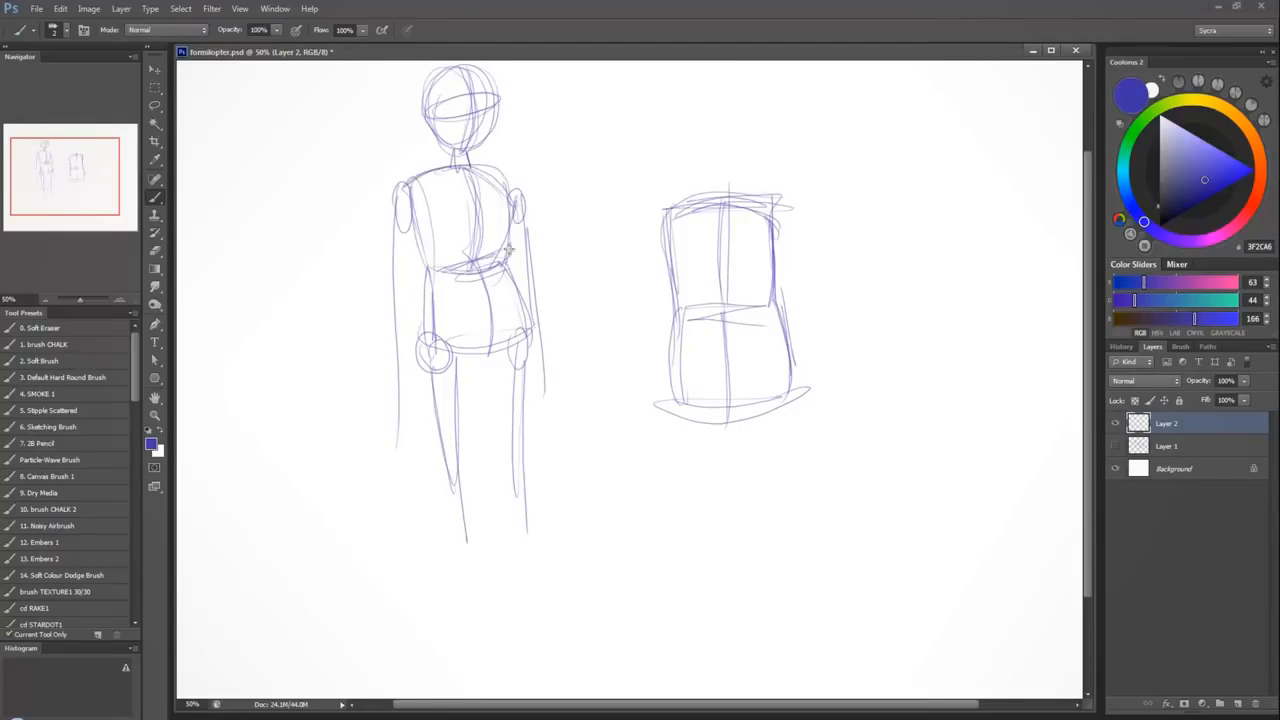
mouse_move(434, 272)
mouse_down()
mouse_move(492, 351)
mouse_move(508, 263)
mouse_up()
Shape both thighs of the three-quarter figure, add oval knee joints and start the lower leg beneath the right-hand knee.
mouse_move(440, 363)
mouse_down()
mouse_move(524, 338)
mouse_move(450, 382)
mouse_move(520, 396)
mouse_move(465, 515)
mouse_up()
drag(466, 390, 468, 556)
drag(433, 362, 447, 530)
drag(447, 530, 466, 558)
drag(528, 352, 526, 524)
drag(514, 378, 516, 540)
mouse_move(518, 518)
mouse_down()
mouse_move(517, 543)
mouse_move(530, 522)
mouse_up()
drag(526, 530, 523, 646)
drag(508, 562, 520, 644)
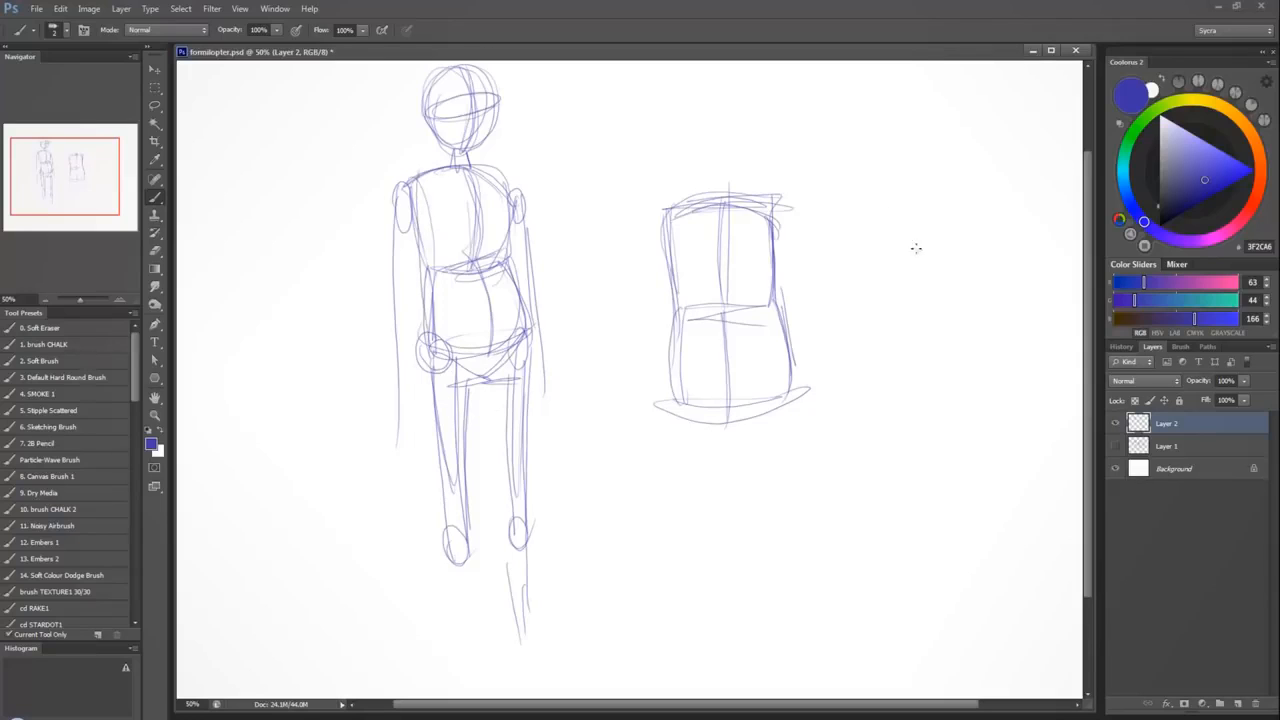
Sketch a cartoon profile head with round eyes, a pointed nose, an ear, a mouth and a shaded chin beside the torso blocks.
mouse_move(903, 281)
mouse_down()
mouse_move(887, 240)
mouse_move(989, 268)
mouse_move(967, 332)
mouse_move(920, 385)
mouse_move(903, 291)
mouse_up()
mouse_move(899, 287)
mouse_down()
mouse_move(861, 339)
mouse_move(885, 383)
mouse_move(914, 393)
mouse_move(903, 381)
mouse_move(944, 359)
mouse_move(987, 226)
mouse_move(920, 209)
mouse_move(892, 270)
mouse_move(921, 202)
mouse_move(997, 246)
mouse_move(940, 317)
mouse_move(923, 283)
mouse_move(881, 273)
mouse_move(891, 228)
mouse_move(896, 300)
mouse_move(903, 284)
mouse_move(849, 305)
mouse_move(942, 282)
mouse_move(930, 277)
mouse_move(952, 263)
mouse_move(903, 262)
mouse_up()
mouse_move(880, 326)
mouse_down()
mouse_move(925, 336)
mouse_move(875, 322)
mouse_move(900, 340)
mouse_move(890, 310)
mouse_move(912, 236)
mouse_move(950, 194)
mouse_move(992, 290)
mouse_move(1018, 280)
mouse_move(1000, 318)
mouse_move(978, 316)
mouse_move(902, 384)
mouse_move(860, 316)
mouse_move(854, 356)
mouse_move(892, 377)
mouse_move(978, 326)
mouse_up()
mouse_move(869, 332)
mouse_down()
mouse_move(891, 378)
mouse_move(908, 361)
mouse_move(858, 346)
mouse_move(926, 394)
mouse_up()
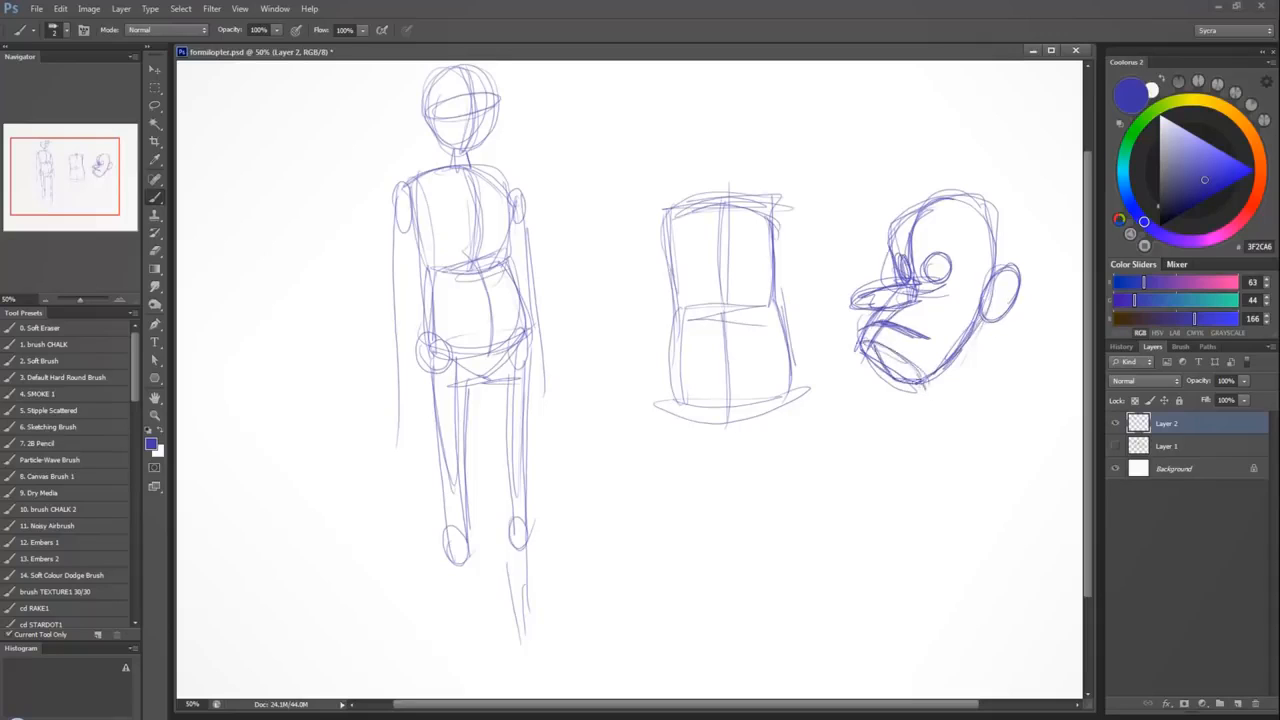
mouse_move(864, 345)
mouse_down()
mouse_move(884, 378)
mouse_move(914, 388)
mouse_move(890, 350)
mouse_move(900, 382)
mouse_up()
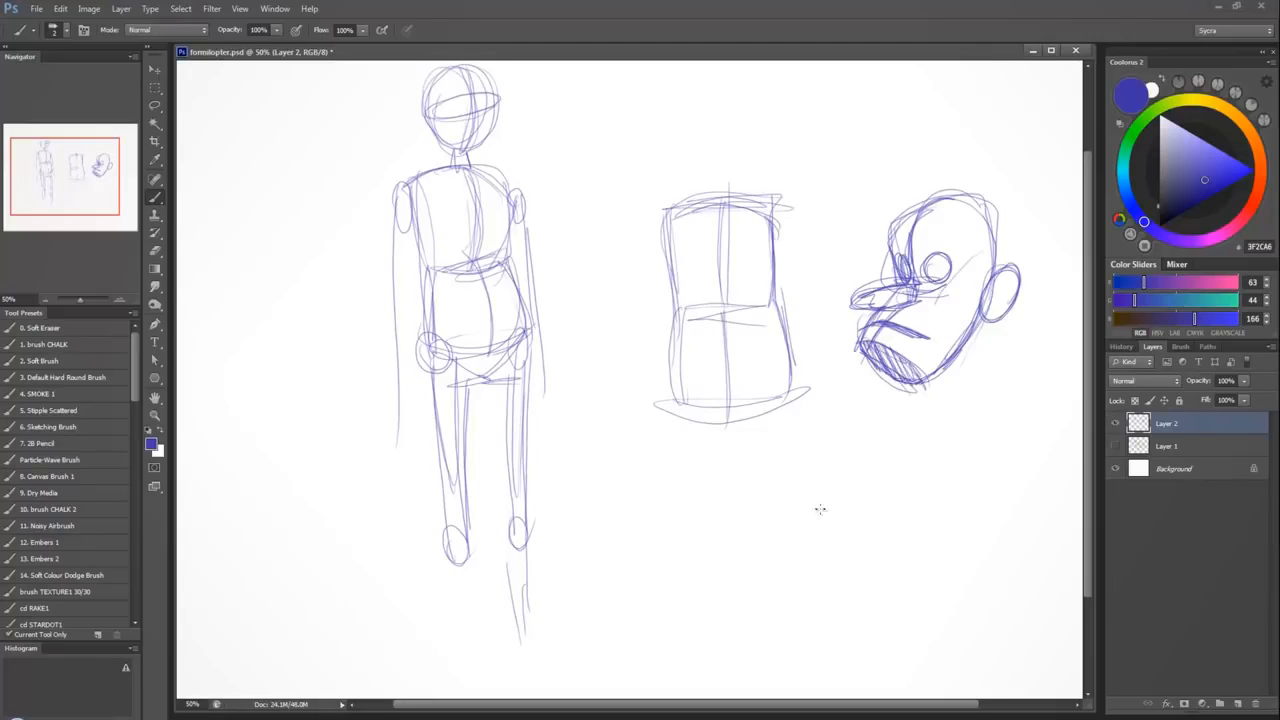
Draw a see-through cube with all its hidden edges below the cartoon head.
mouse_move(820, 509)
mouse_down()
mouse_move(825, 568)
mouse_move(893, 497)
mouse_move(895, 562)
mouse_move(830, 568)
mouse_move(897, 563)
mouse_up()
mouse_move(816, 504)
mouse_down()
mouse_move(848, 467)
mouse_move(926, 459)
mouse_up()
mouse_move(912, 463)
mouse_down()
mouse_move(893, 498)
mouse_move(910, 537)
mouse_move(852, 532)
mouse_up()
mouse_move(852, 472)
mouse_down()
mouse_move(852, 538)
mouse_move(906, 540)
mouse_up()
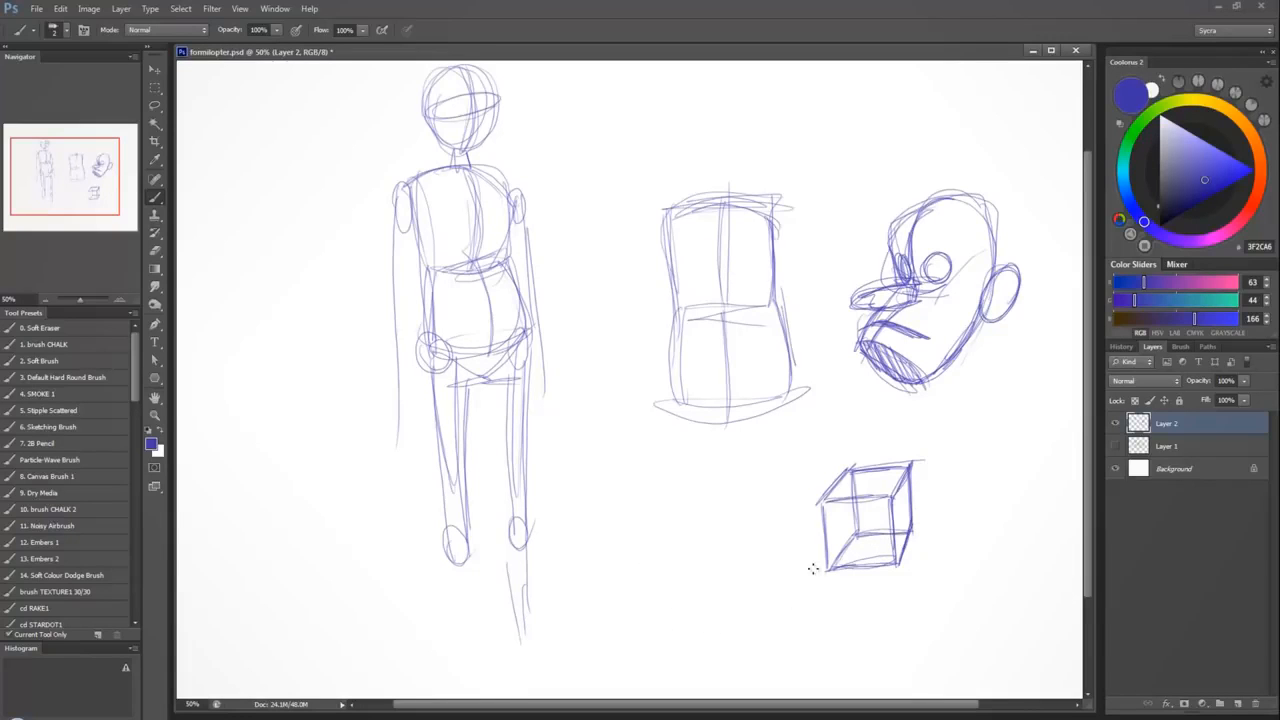
Hide Layer 2 and draw five roughly horizontal ground lines, spaced wider toward the viewer, on a new layer.
click(1220, 697)
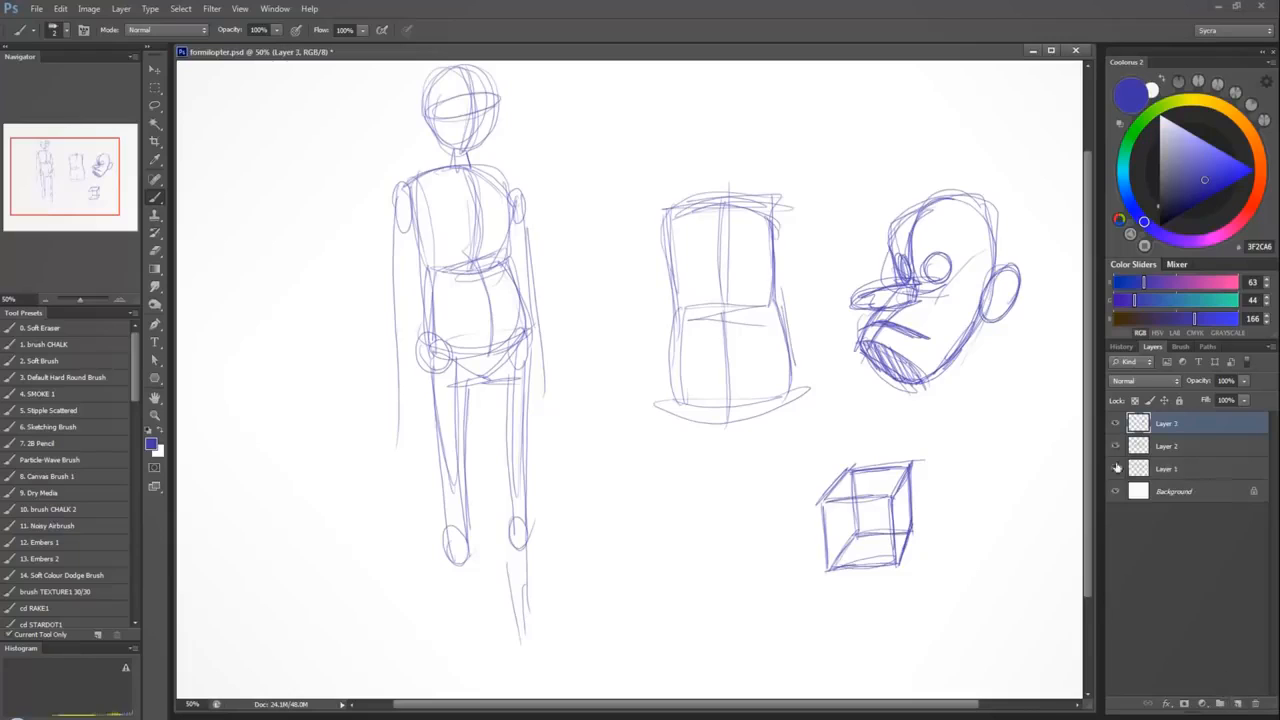
drag(1116, 446, 1120, 468)
mouse_move(342, 458)
mouse_down()
mouse_move(988, 424)
mouse_move(974, 449)
mouse_move(1012, 453)
mouse_up()
drag(326, 518, 988, 496)
drag(303, 587, 1034, 590)
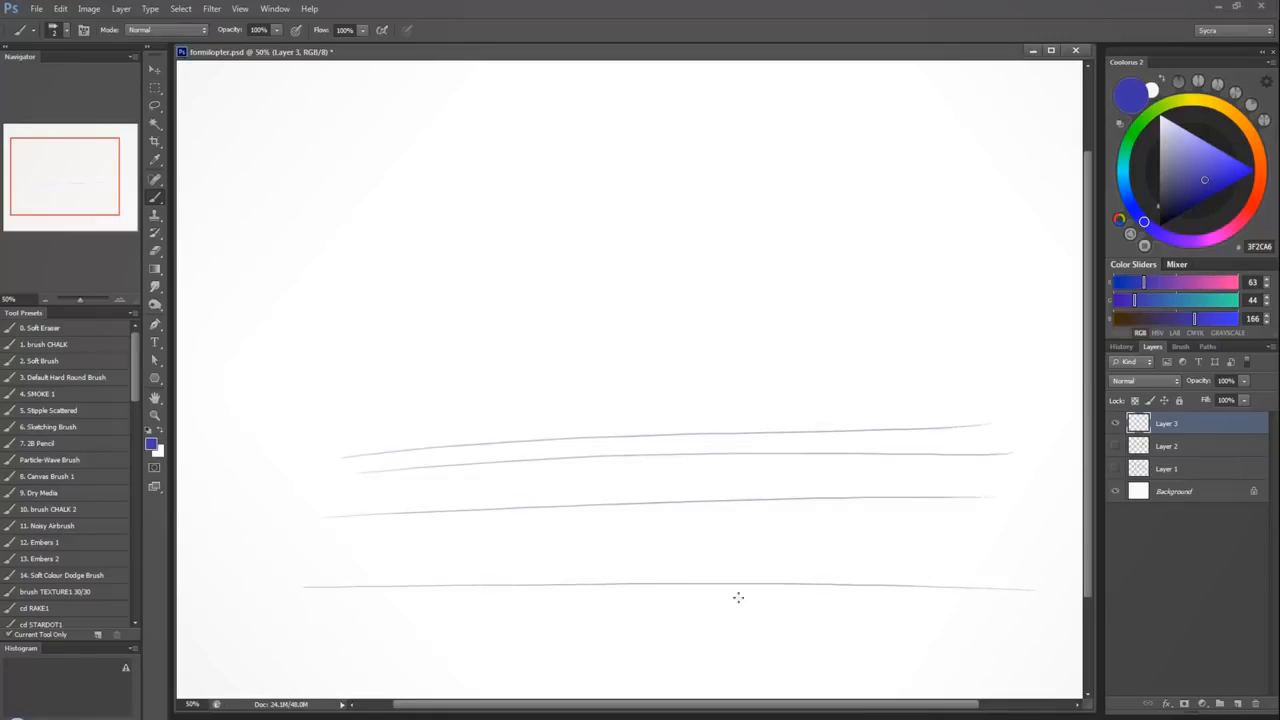
drag(365, 657, 944, 658)
Fan converging lines out from a vanishing point on the horizon to complete the perspective floor grid.
drag(720, 436, 484, 634)
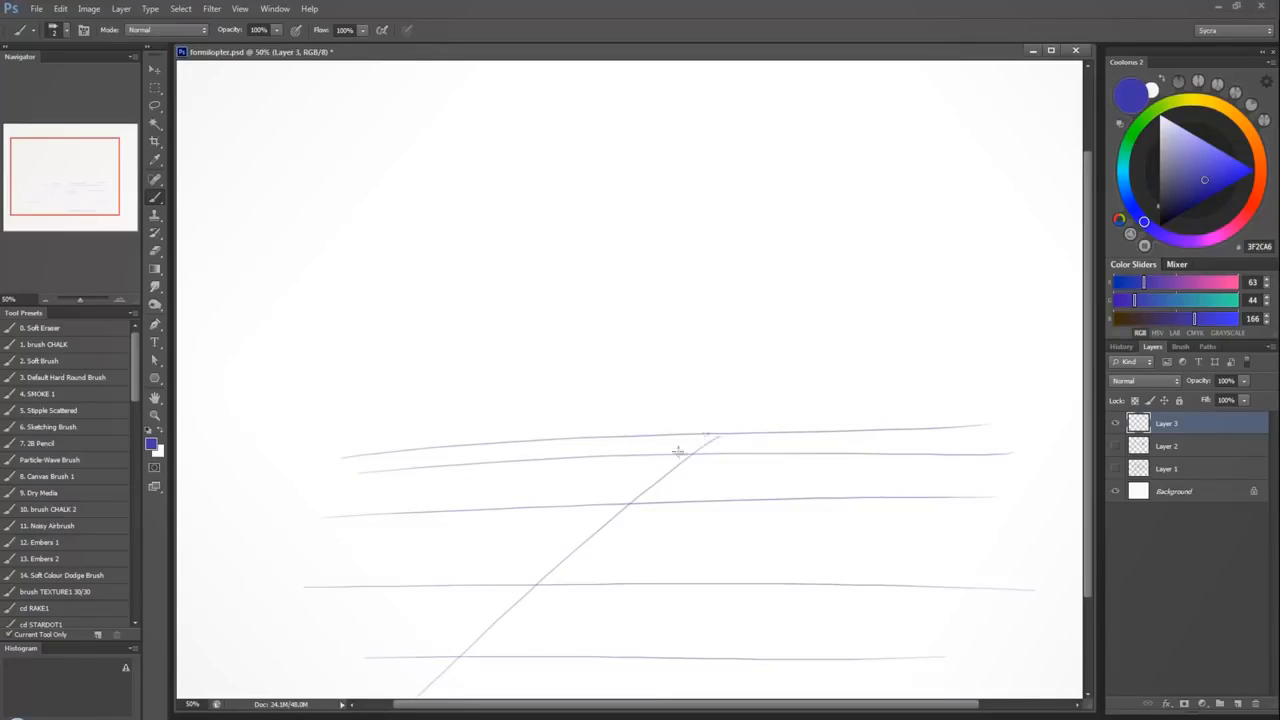
mouse_move(704, 436)
mouse_down()
mouse_move(338, 648)
mouse_move(246, 600)
mouse_move(324, 513)
mouse_move(250, 530)
mouse_move(262, 484)
mouse_up()
mouse_move(704, 440)
mouse_down()
mouse_move(728, 692)
mouse_move(895, 676)
mouse_move(1040, 632)
mouse_move(755, 445)
mouse_move(1064, 542)
mouse_up()
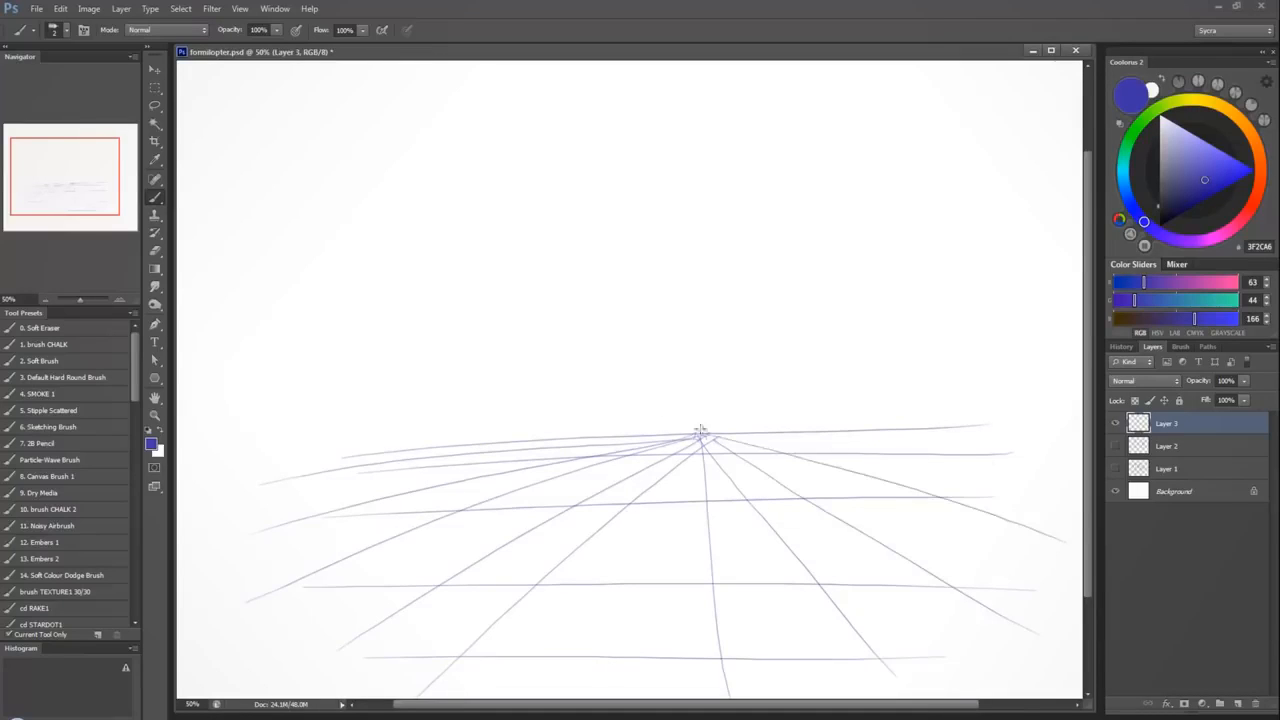
drag(672, 426, 1055, 482)
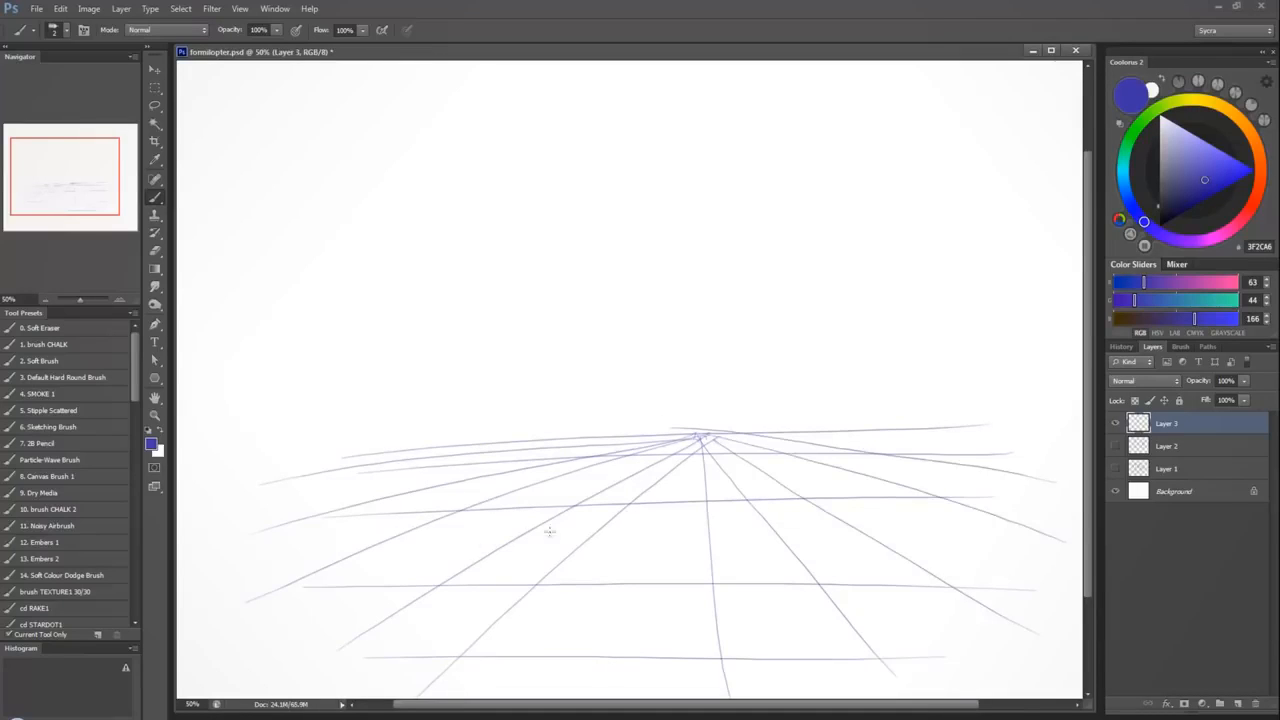
Draw a see-through upright cylinder on the floor grid with an overlapping see-through box partly behind it.
mouse_move(549, 531)
mouse_down()
mouse_move(566, 522)
mouse_move(455, 528)
mouse_move(480, 539)
mouse_move(446, 353)
mouse_move(446, 545)
mouse_up()
mouse_move(570, 513)
mouse_down()
mouse_move(568, 334)
mouse_move(496, 321)
mouse_move(562, 330)
mouse_move(446, 338)
mouse_move(520, 345)
mouse_up()
mouse_move(574, 519)
mouse_down()
mouse_move(556, 546)
mouse_move(635, 506)
mouse_move(534, 500)
mouse_move(656, 474)
mouse_move(625, 505)
mouse_move(672, 476)
mouse_move(628, 412)
mouse_up()
mouse_move(668, 476)
mouse_down()
mouse_move(668, 400)
mouse_move(633, 412)
mouse_move(666, 392)
mouse_move(622, 415)
mouse_move(545, 408)
mouse_move(540, 495)
mouse_up()
mouse_move(538, 408)
mouse_down()
mouse_move(536, 496)
mouse_move(636, 406)
mouse_move(540, 408)
mouse_move(676, 400)
mouse_up()
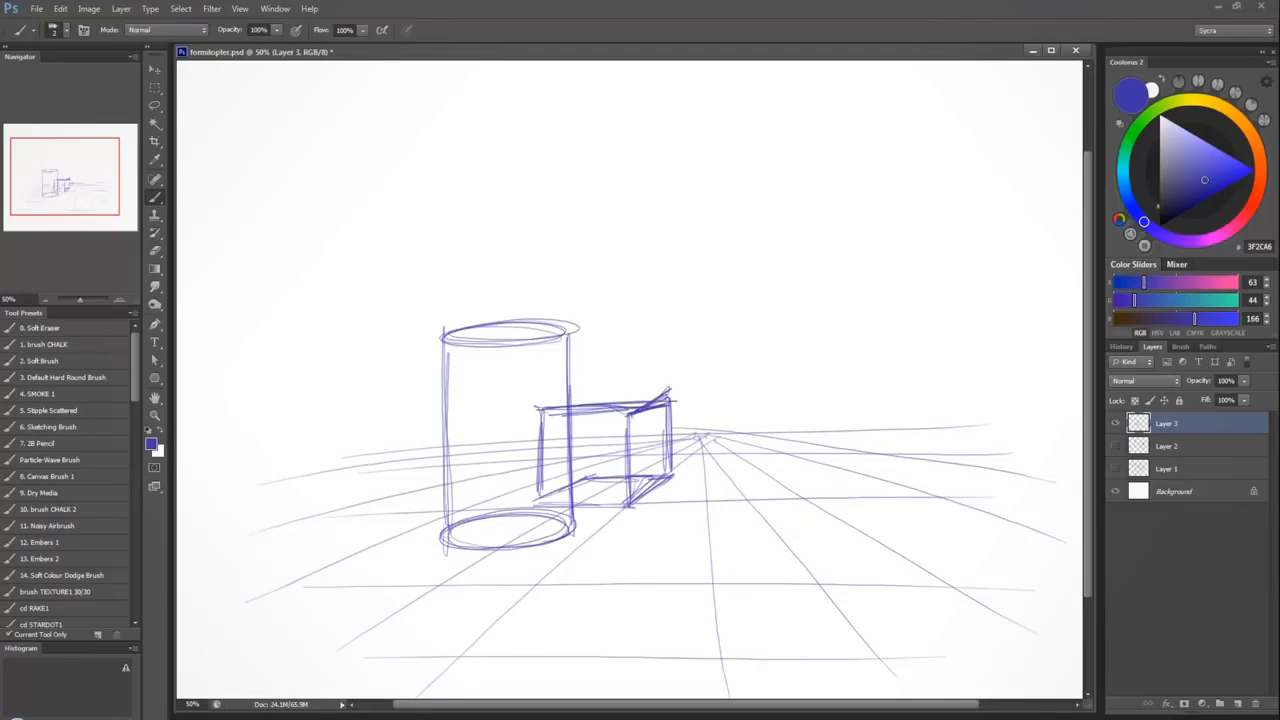
drag(550, 408, 676, 404)
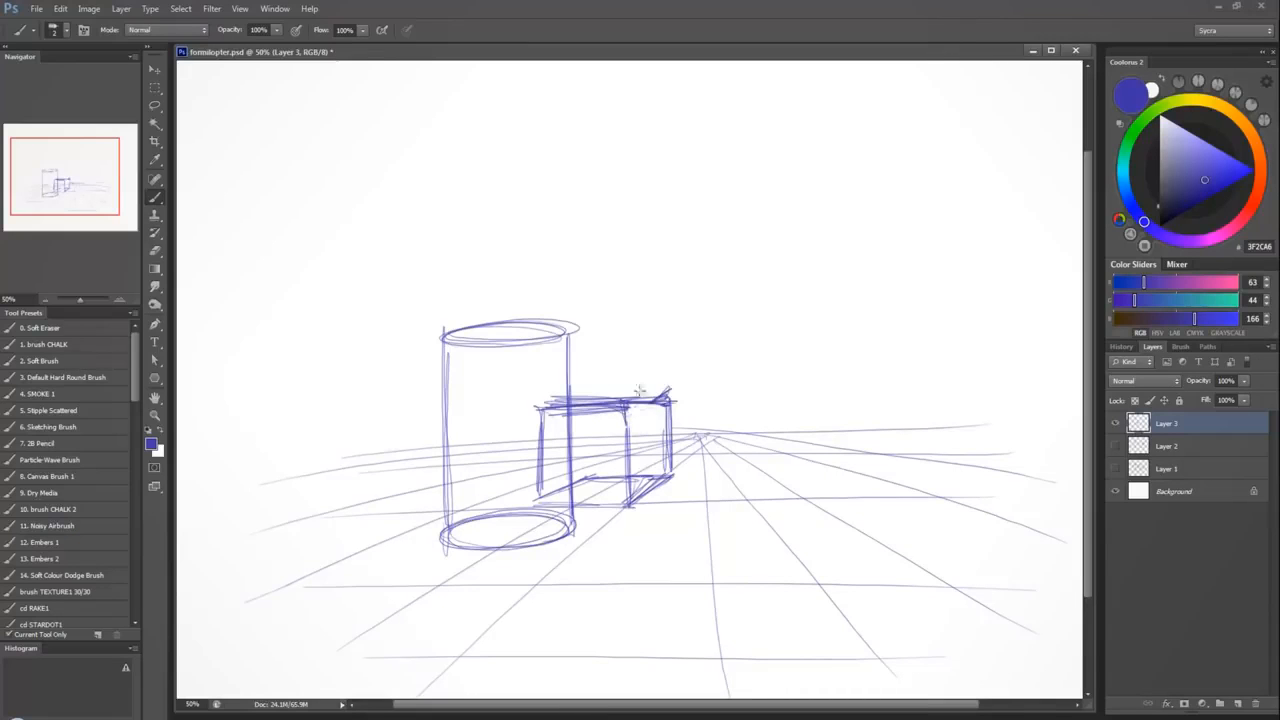
Erase the cylinder's near top rim, the rear arc of its base and the box edges hidden behind it.
key(ctrl+alt+z)
key(ctrl+alt+z)
key(ctrl+alt+z)
mouse_move(491, 337)
mouse_down()
mouse_move(459, 346)
mouse_move(542, 336)
mouse_move(535, 337)
mouse_up()
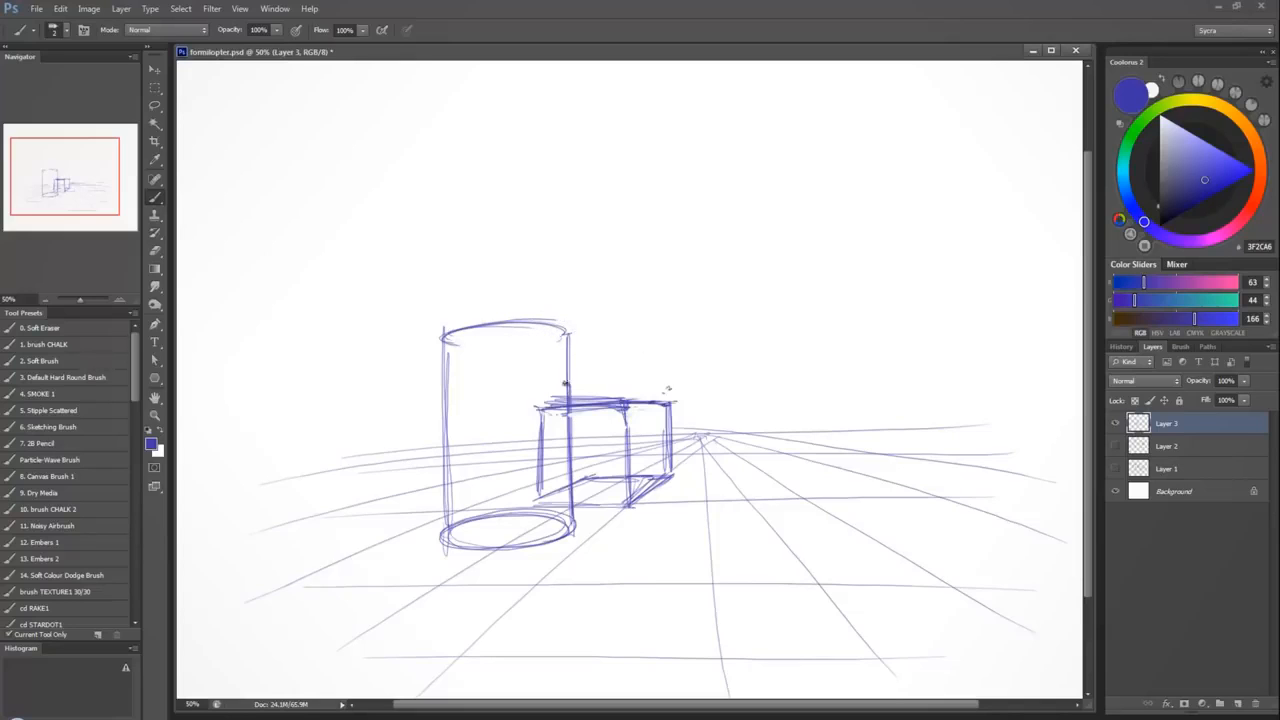
mouse_move(562, 405)
mouse_down()
mouse_move(566, 443)
mouse_move(540, 420)
mouse_move(536, 440)
mouse_move(559, 514)
mouse_move(562, 441)
mouse_up()
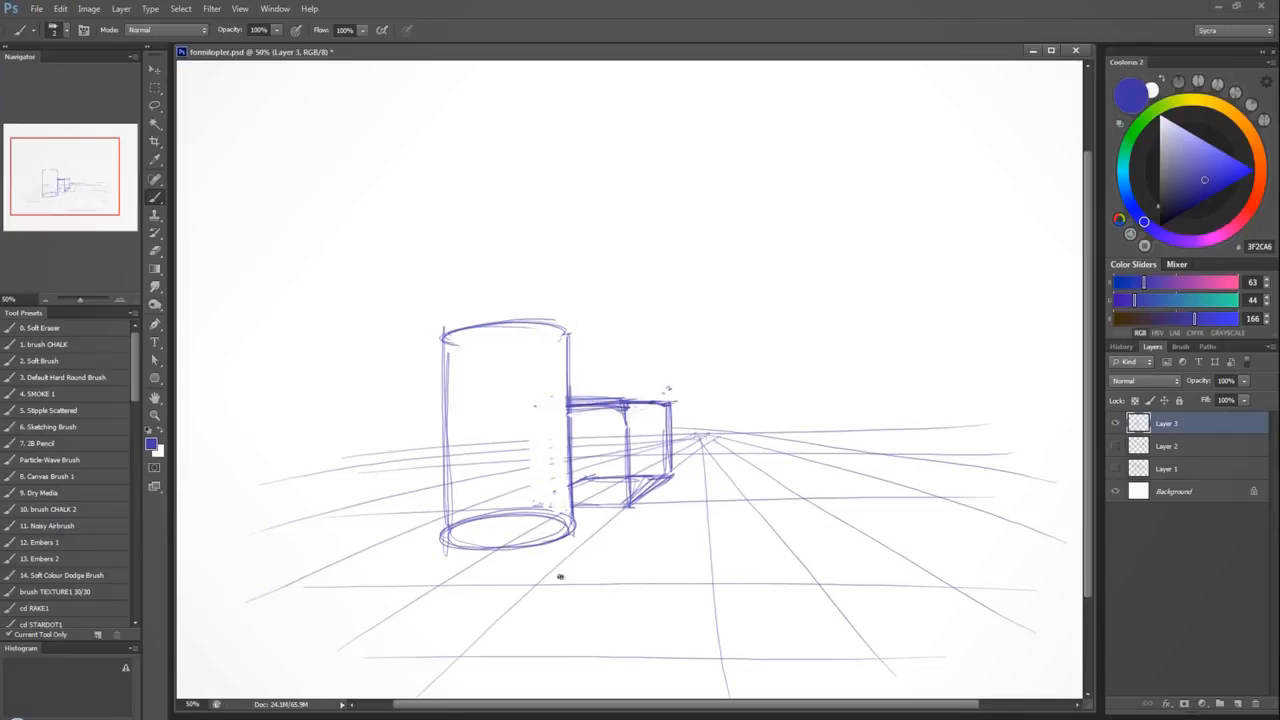
mouse_move(540, 512)
mouse_down()
mouse_move(460, 522)
mouse_move(494, 530)
mouse_up()
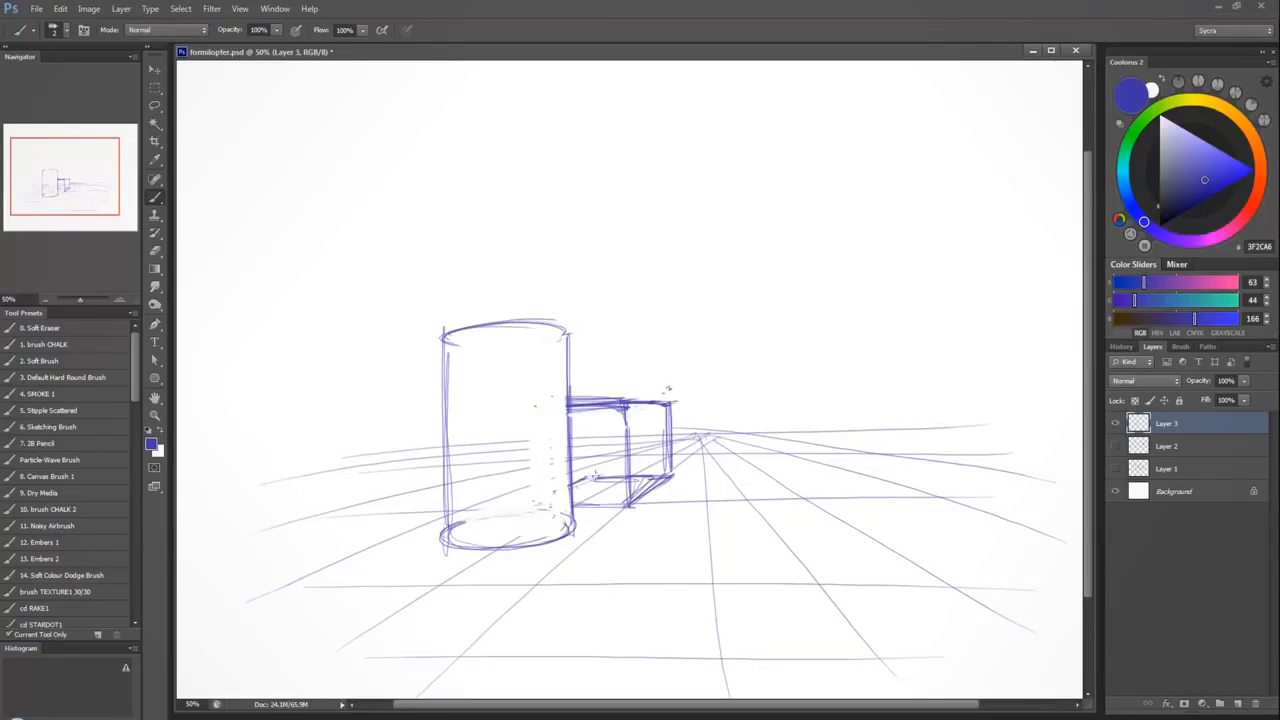
Clean up the box's hidden inner edges and reinforce its visible vertical and base edges.
mouse_move(575, 480)
mouse_down()
mouse_move(590, 490)
mouse_move(648, 485)
mouse_move(643, 476)
mouse_up()
mouse_move(588, 428)
mouse_down()
mouse_move(622, 406)
mouse_move(630, 512)
mouse_up()
mouse_move(622, 408)
mouse_down()
mouse_move(626, 500)
mouse_move(674, 400)
mouse_move(668, 480)
mouse_up()
drag(670, 478, 632, 510)
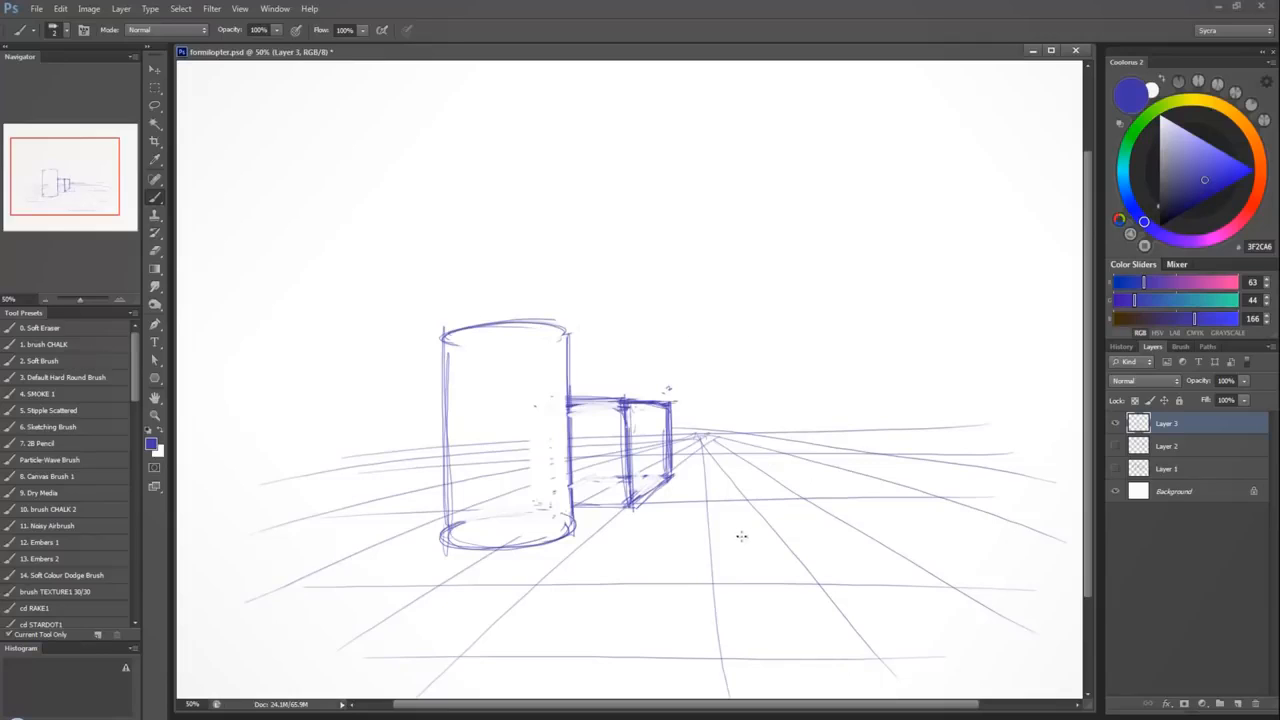
Sketch a seated figure with bent legs and a round head on the grid, reinforcing its legs and chest.
mouse_move(726, 525)
mouse_down()
mouse_move(700, 558)
mouse_move(680, 560)
mouse_move(720, 562)
mouse_move(762, 541)
mouse_move(678, 549)
mouse_move(1018, 546)
mouse_move(829, 477)
mouse_move(838, 492)
mouse_move(688, 552)
mouse_move(830, 385)
mouse_move(766, 369)
mouse_move(783, 357)
mouse_move(878, 514)
mouse_move(745, 428)
mouse_move(720, 558)
mouse_move(850, 474)
mouse_move(902, 522)
mouse_move(975, 548)
mouse_move(995, 532)
mouse_up()
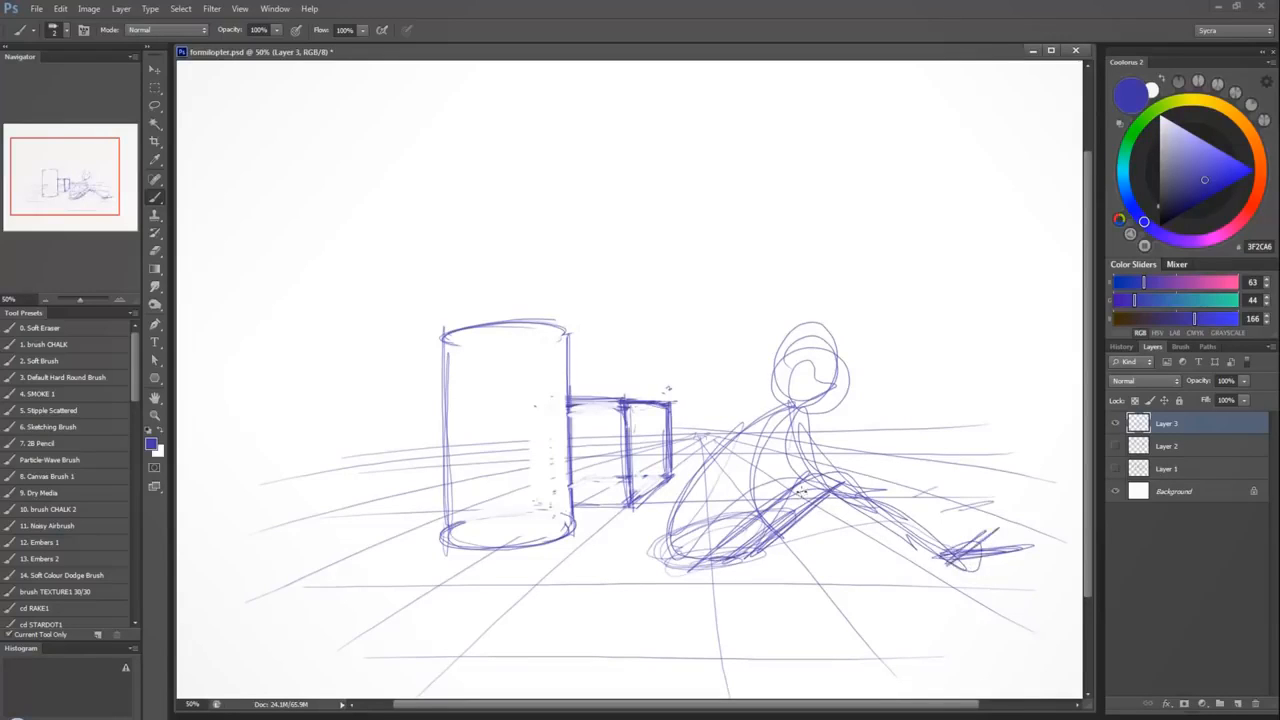
mouse_move(922, 558)
mouse_down()
mouse_move(815, 460)
mouse_move(790, 475)
mouse_move(862, 502)
mouse_move(764, 494)
mouse_up()
mouse_move(790, 410)
mouse_down()
mouse_move(840, 505)
mouse_move(770, 420)
mouse_move(822, 466)
mouse_up()
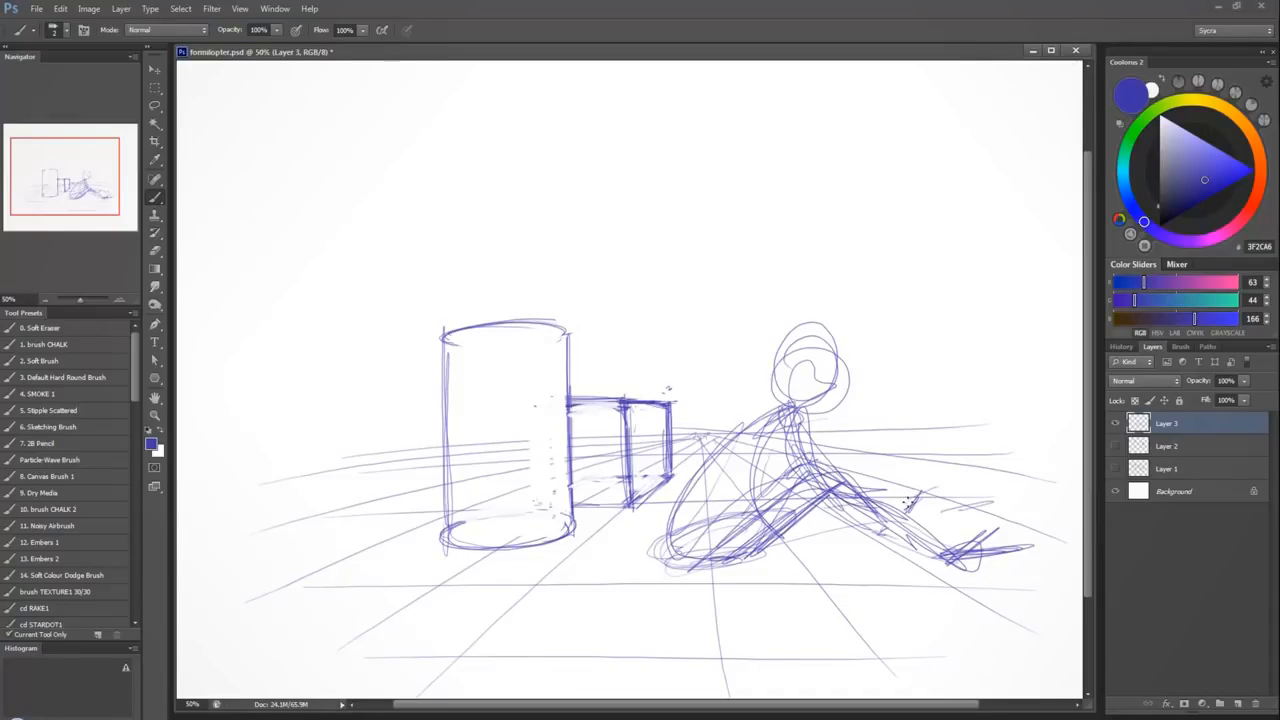
Add a vertical contour line and two curved cross-contours around the cylinder.
drag(488, 373, 489, 557)
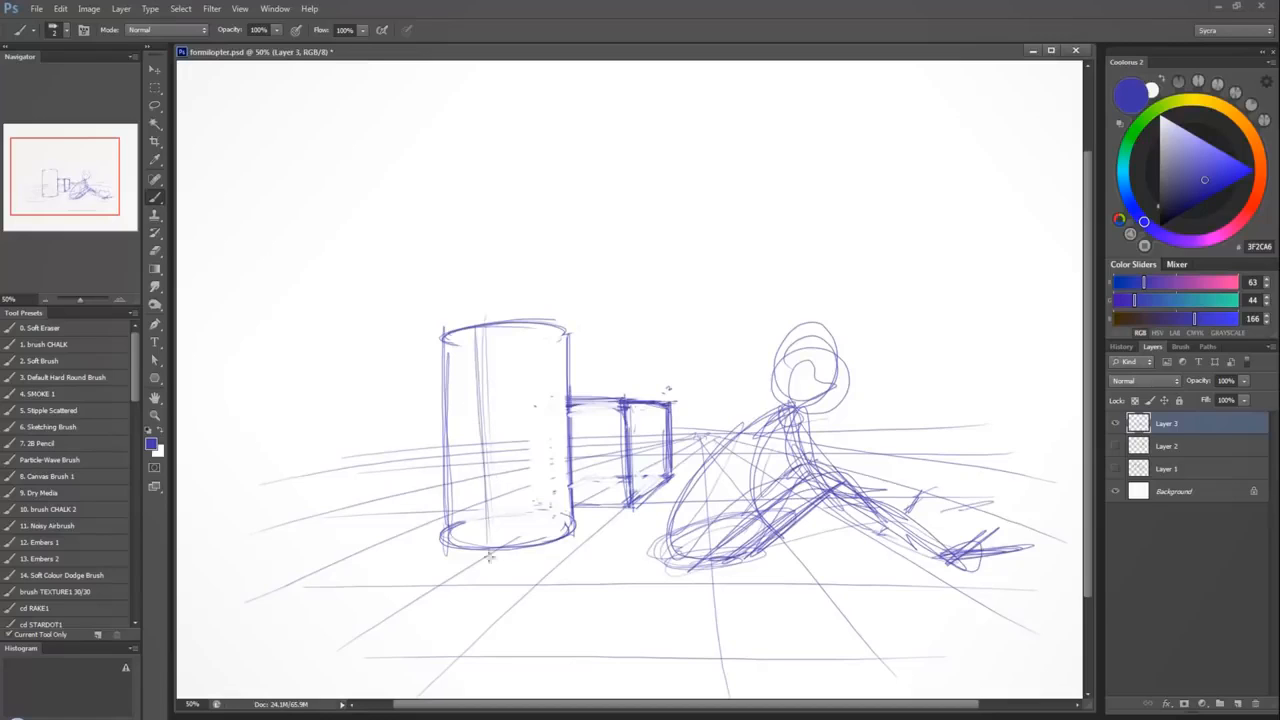
drag(560, 388, 446, 392)
mouse_move(564, 456)
mouse_down()
mouse_move(448, 458)
mouse_move(549, 440)
mouse_up()
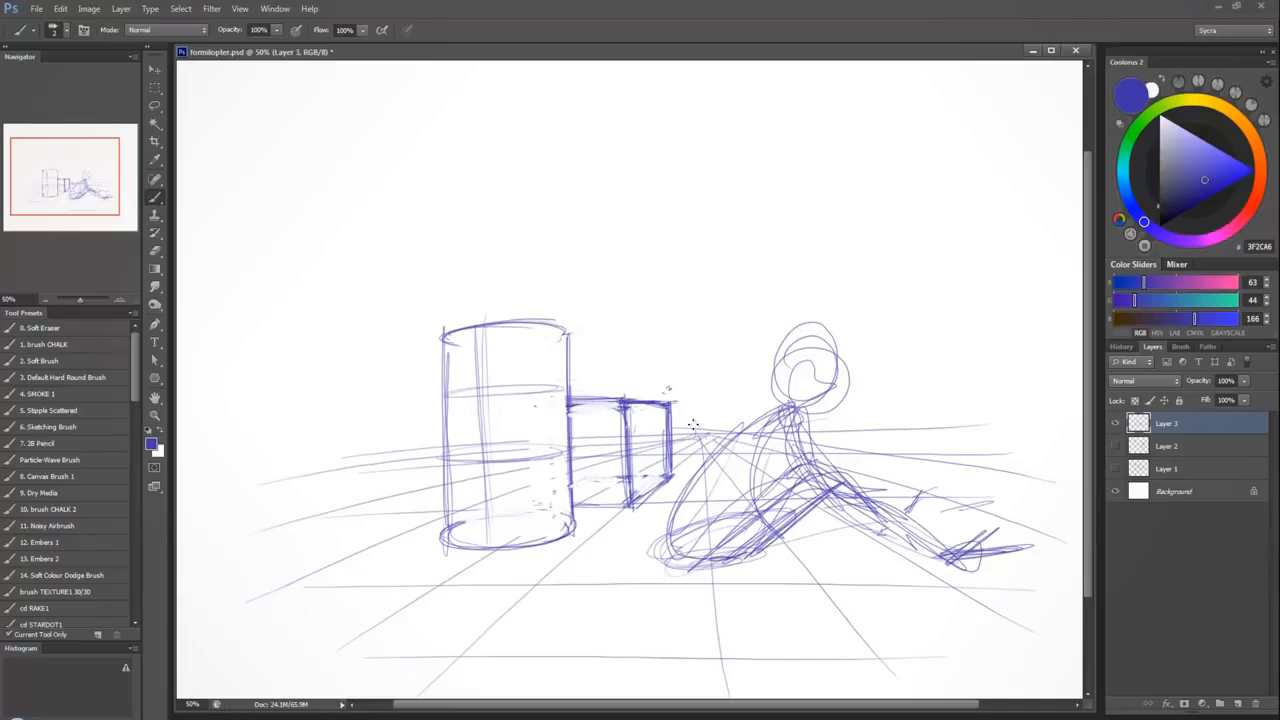
Refine the seated figure's upper back, neck, ear and the outline of its head and jaw.
mouse_move(757, 409)
mouse_down()
mouse_move(802, 436)
mouse_move(814, 466)
mouse_move(711, 470)
mouse_up()
mouse_move(782, 414)
mouse_down()
mouse_move(760, 372)
mouse_move(834, 342)
mouse_move(850, 374)
mouse_up()
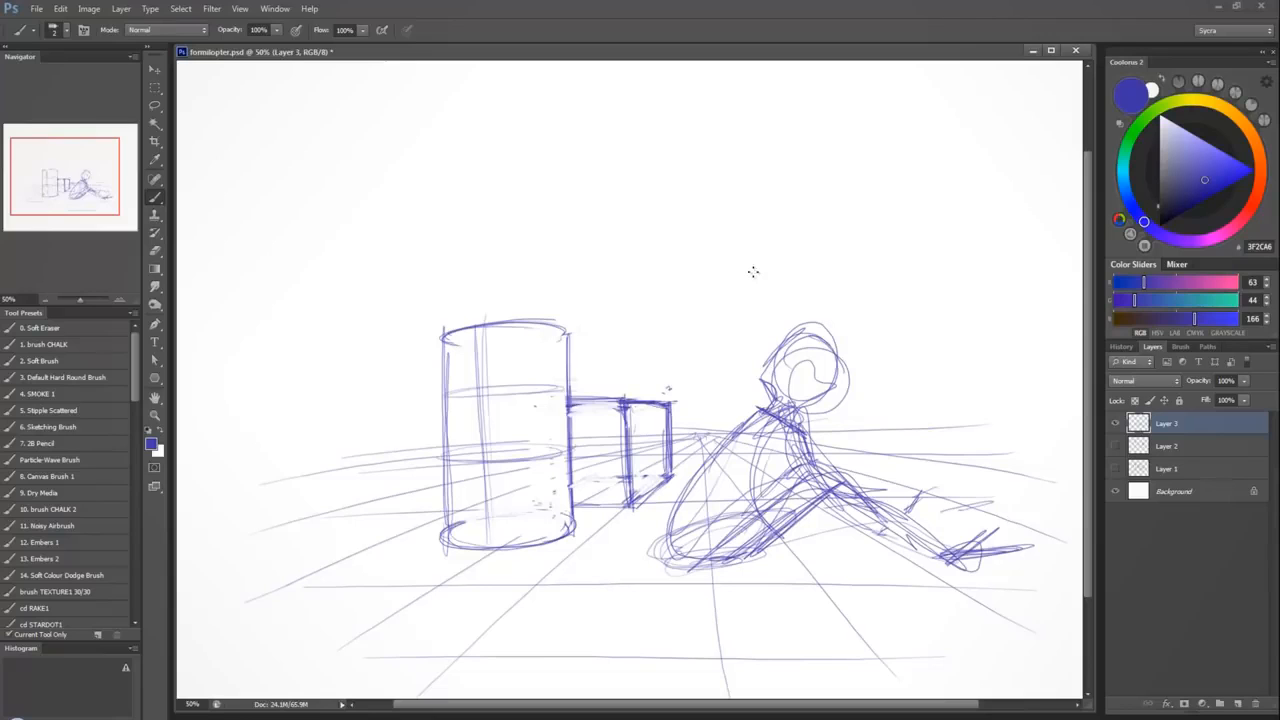
mouse_move(772, 400)
mouse_down()
mouse_move(788, 338)
mouse_move(840, 348)
mouse_move(846, 398)
mouse_move(812, 426)
mouse_move(838, 396)
mouse_up()
mouse_move(832, 346)
mouse_down()
mouse_move(846, 390)
mouse_move(828, 416)
mouse_move(846, 396)
mouse_move(806, 376)
mouse_move(792, 390)
mouse_move(818, 408)
mouse_up()
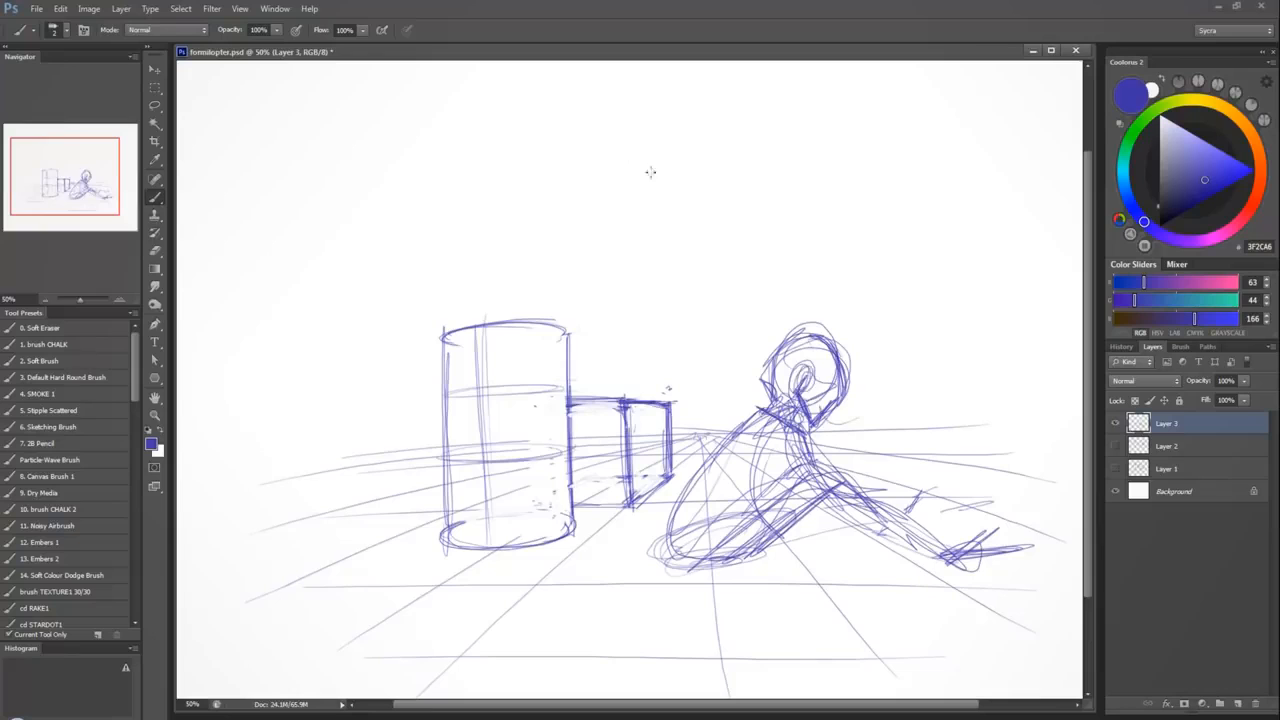
Delete the perspective-scene layer and sketch the top and bottom planes and sides of a boxy torso on a new layer.
key(Delete)
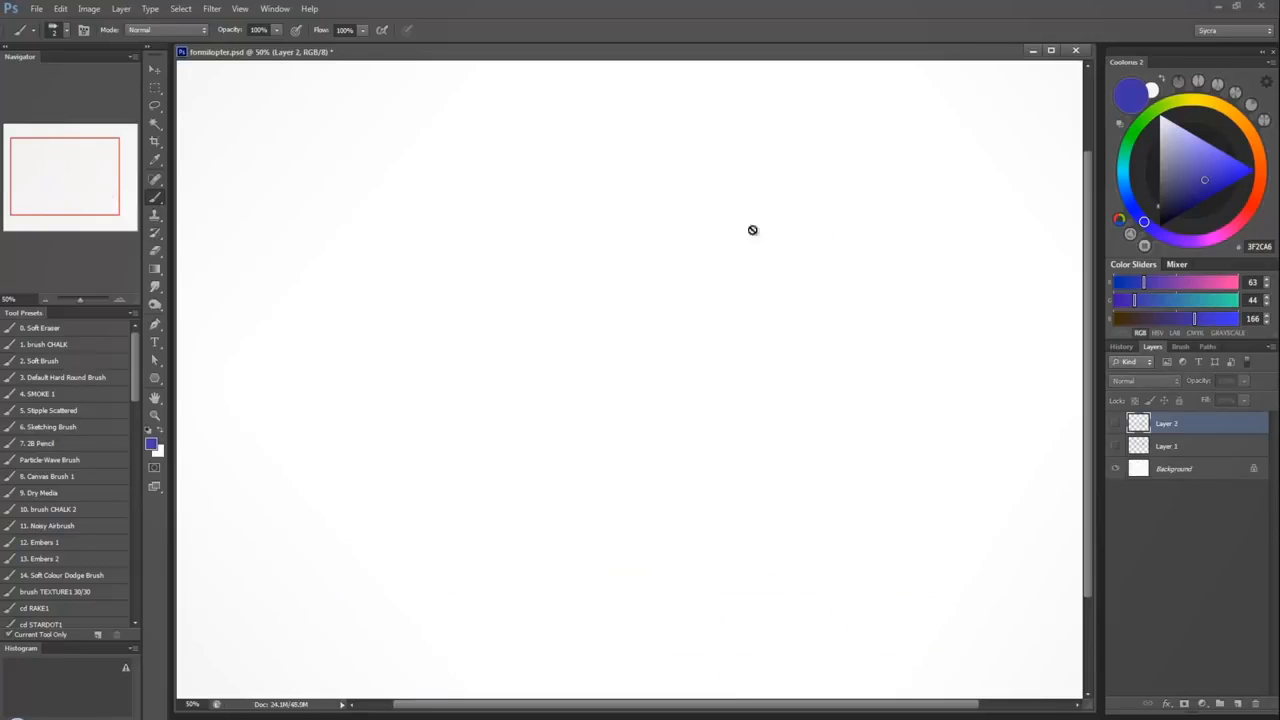
click(1237, 703)
mouse_move(576, 365)
mouse_down()
mouse_move(569, 214)
mouse_move(689, 249)
mouse_move(677, 388)
mouse_up()
mouse_move(540, 220)
mouse_down()
mouse_move(509, 258)
mouse_move(551, 371)
mouse_move(566, 371)
mouse_move(558, 250)
mouse_move(656, 377)
mouse_move(578, 396)
mouse_move(536, 424)
mouse_move(656, 432)
mouse_move(688, 402)
mouse_up()
mouse_move(680, 430)
mouse_down()
mouse_move(672, 234)
mouse_move(676, 400)
mouse_up()
drag(564, 384, 640, 376)
drag(624, 400, 690, 396)
mouse_move(505, 265)
mouse_down()
mouse_move(545, 282)
mouse_move(680, 242)
mouse_move(656, 274)
mouse_up()
Draw a centre section through the boxy torso, running along its front, back and bottom planes.
mouse_move(618, 224)
mouse_down()
mouse_move(640, 400)
mouse_move(600, 424)
mouse_up()
drag(640, 384, 594, 432)
drag(598, 290, 598, 420)
mouse_move(582, 268)
mouse_down()
mouse_move(593, 372)
mouse_move(604, 240)
mouse_move(620, 214)
mouse_move(636, 382)
mouse_move(606, 424)
mouse_up()
drag(584, 232, 588, 448)
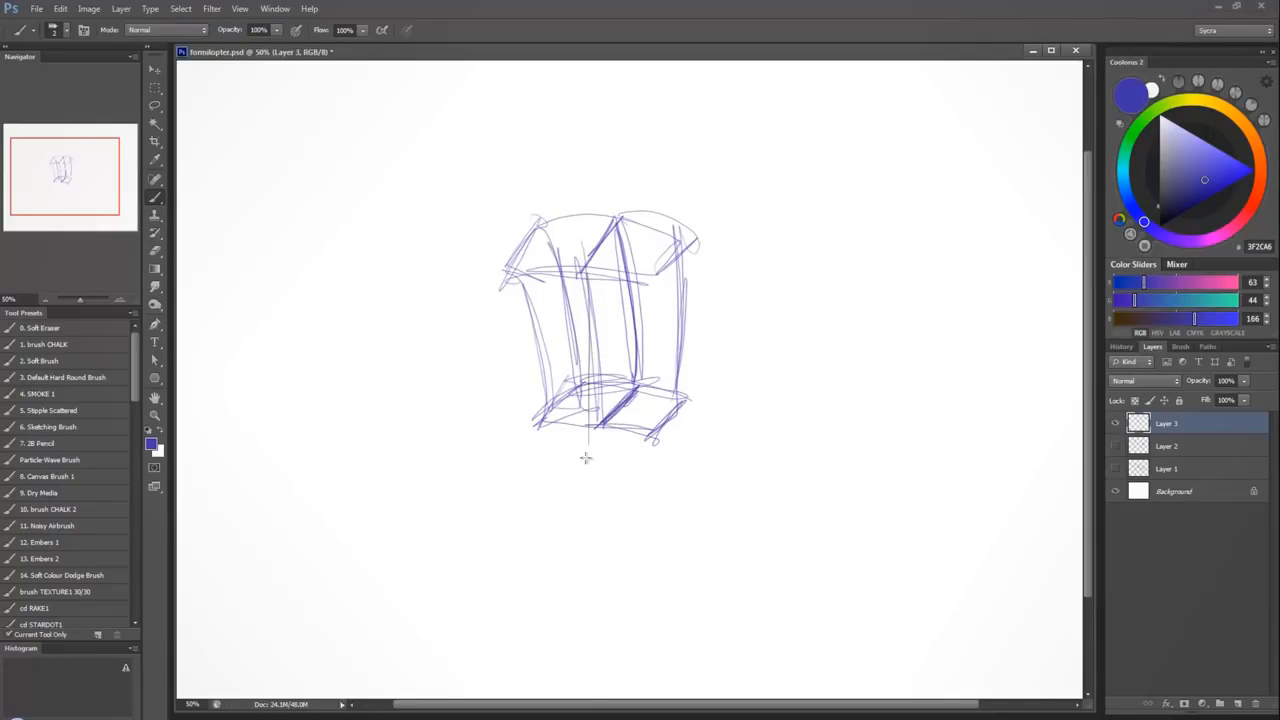
Reinforce the boxy torso's rear centre line, curved upper rear edge and the side edges opposite its far side.
drag(630, 256, 642, 388)
drag(614, 188, 636, 320)
mouse_move(572, 212)
mouse_down()
mouse_move(614, 206)
mouse_move(696, 252)
mouse_up()
drag(592, 210, 655, 235)
drag(545, 222, 570, 386)
drag(505, 266, 540, 432)
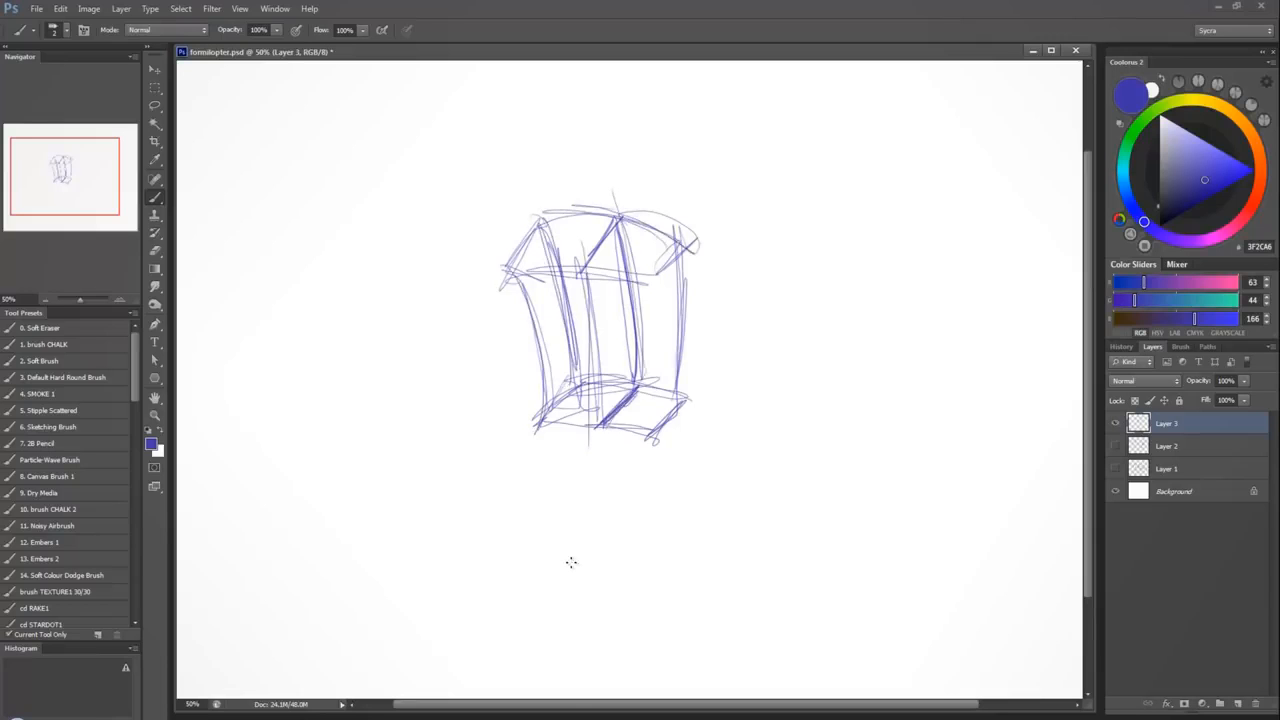